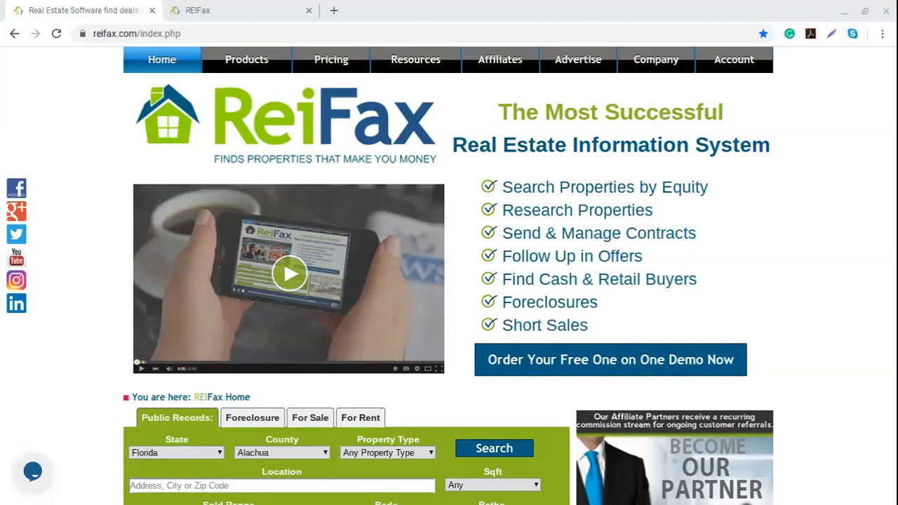
# Highlight lines of the REIFax feature list while describing them, then clear the highlight.
pyautogui.moveTo(513, 186); pyautogui.dragTo(580, 234)
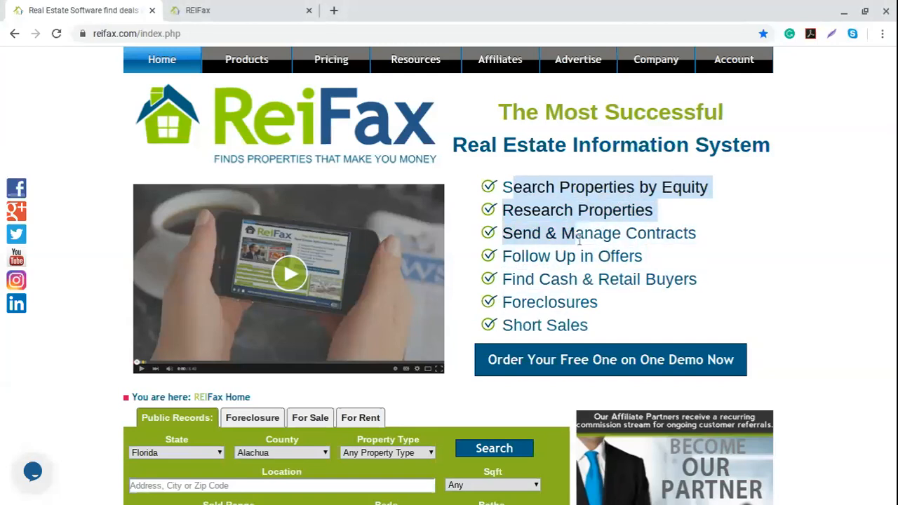
pyautogui.click(602, 239)
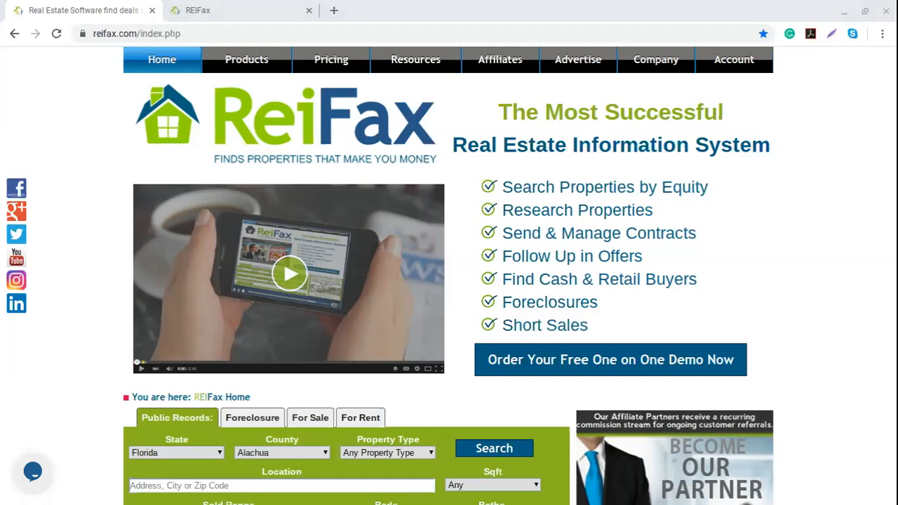
pyautogui.moveTo(522, 187); pyautogui.dragTo(577, 274)
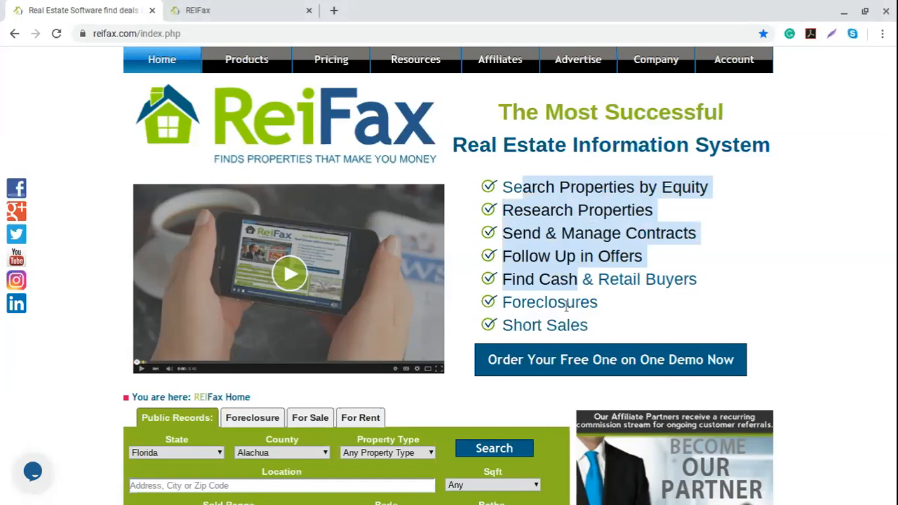
pyautogui.click(567, 306)
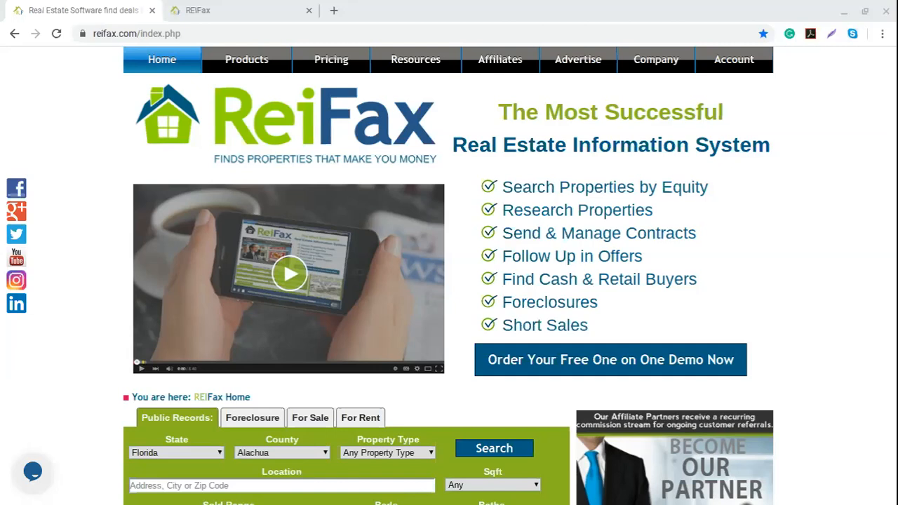
pyautogui.click(625, 272)
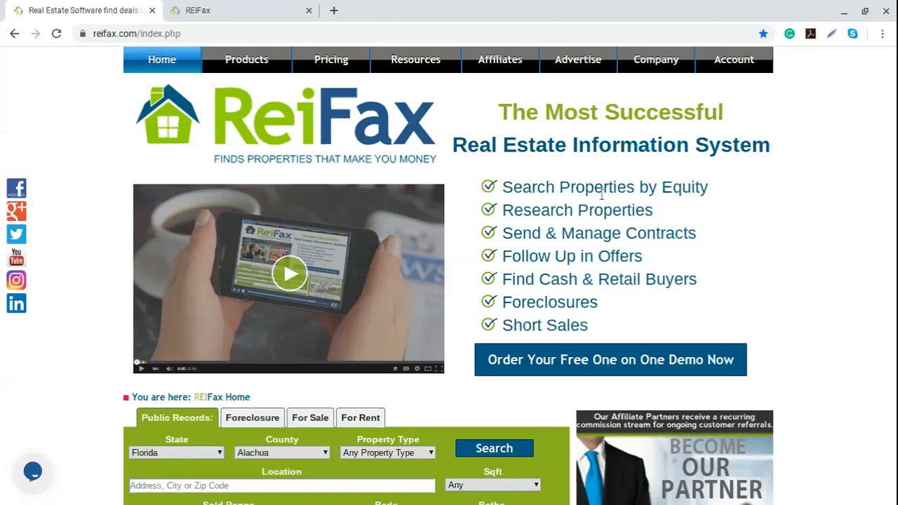
# Switch to the logged-in REIFax Control Panel and open the ReiFax property search.
pyautogui.moveTo(736, 59)
pyautogui.click(238, 15)
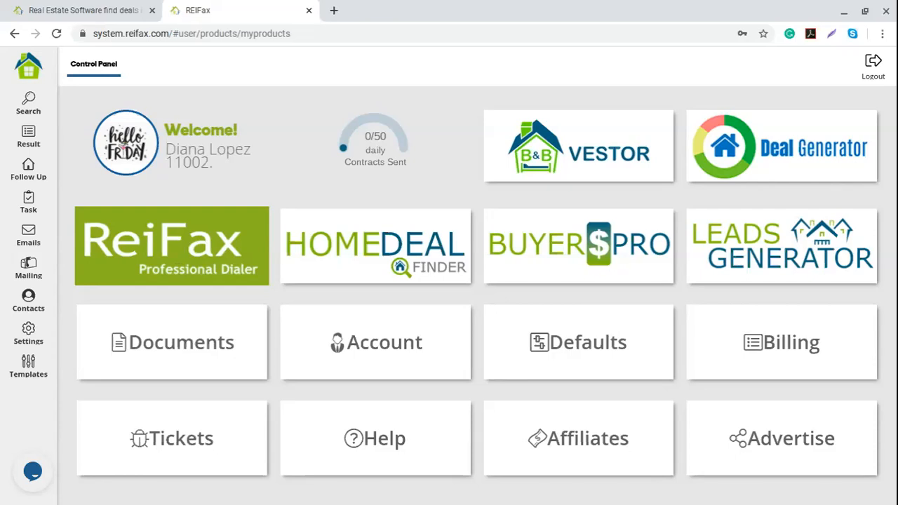
pyautogui.click(179, 254)
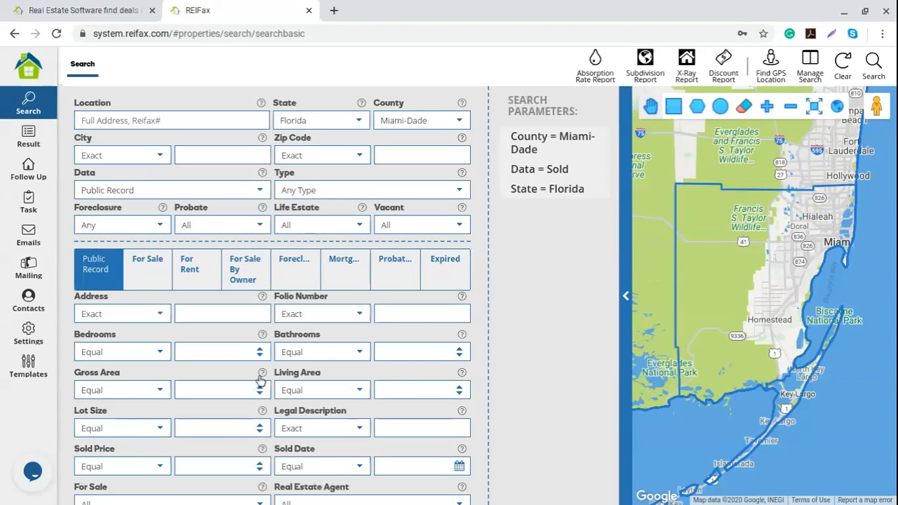
# Scroll down the Miami-Dade search form and show the For Rent listing criteria.
pyautogui.scroll(-3, 218, 373)
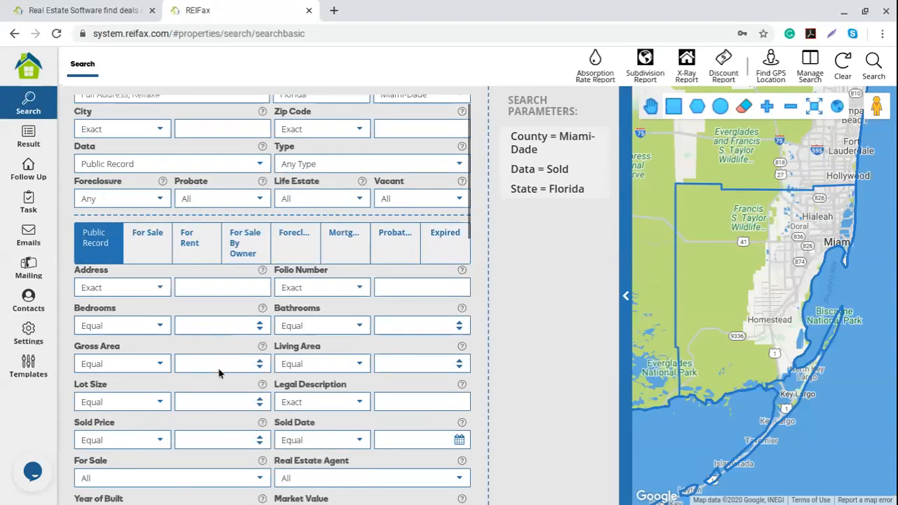
pyautogui.scroll(-9, 218, 373)
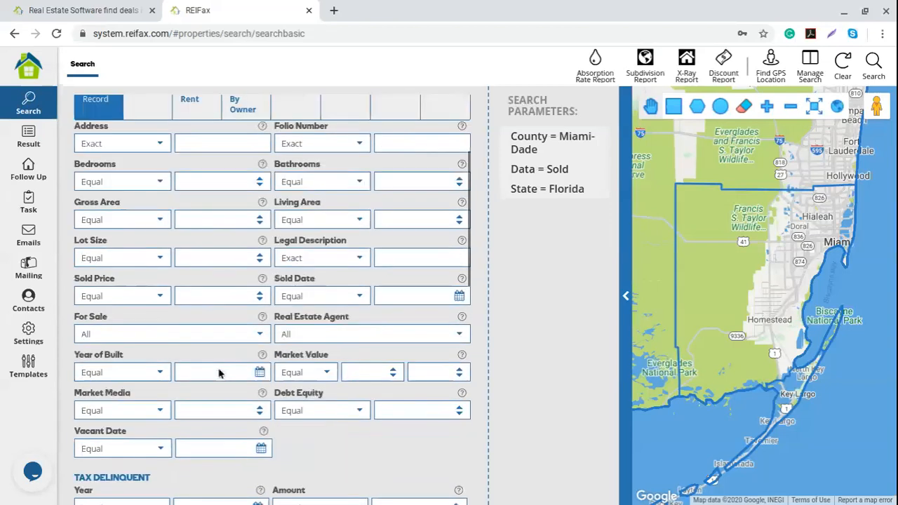
pyautogui.scroll(-4, 217, 368)
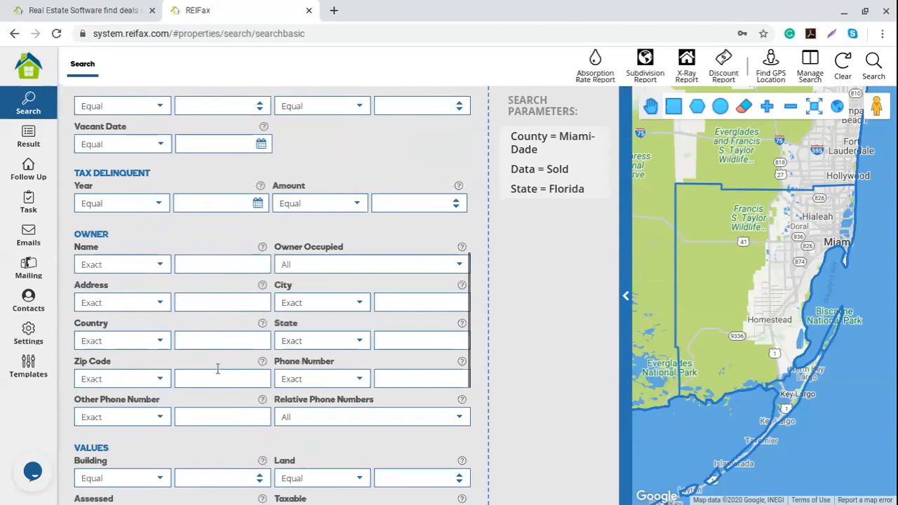
pyautogui.scroll(-1, 218, 369)
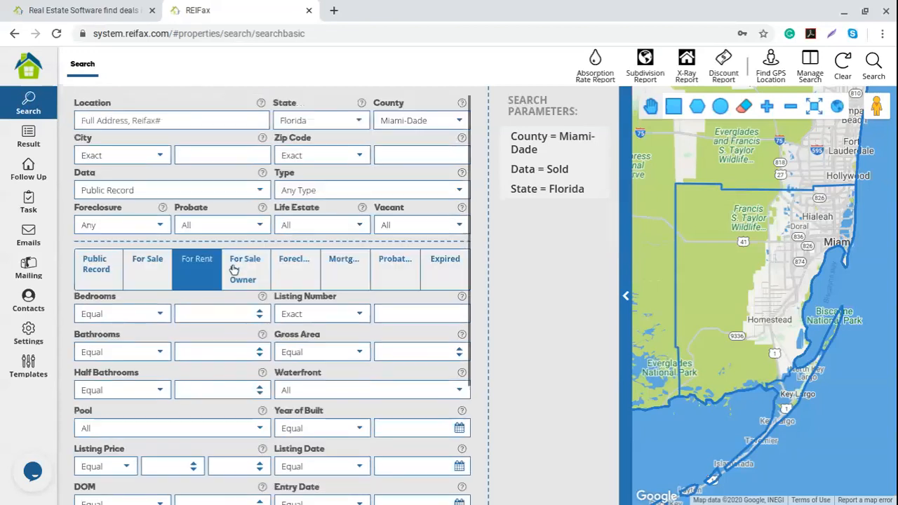
pyautogui.click(285, 268)
# Preview the Mortgage, Probate and Foreclosure criteria, return to Public Record, and list data sources.
pyautogui.click(341, 267)
pyautogui.click(396, 270)
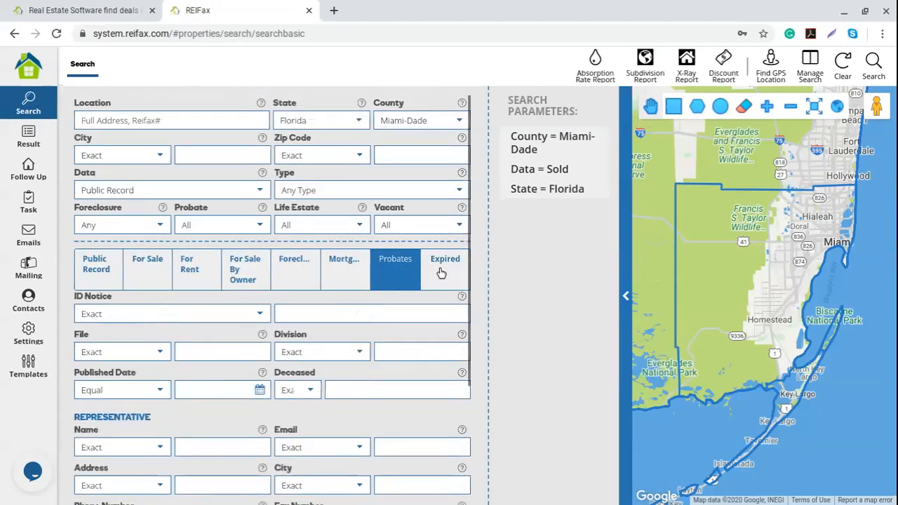
pyautogui.click(347, 273)
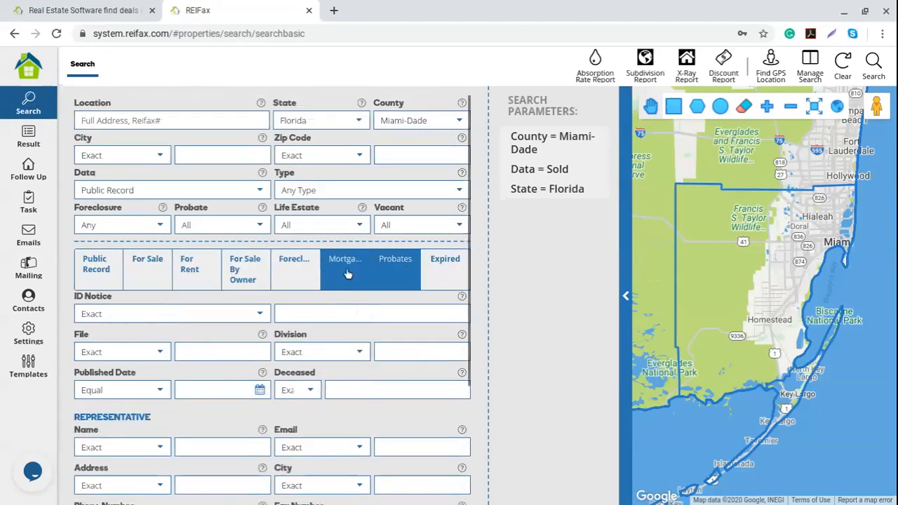
pyautogui.click(296, 274)
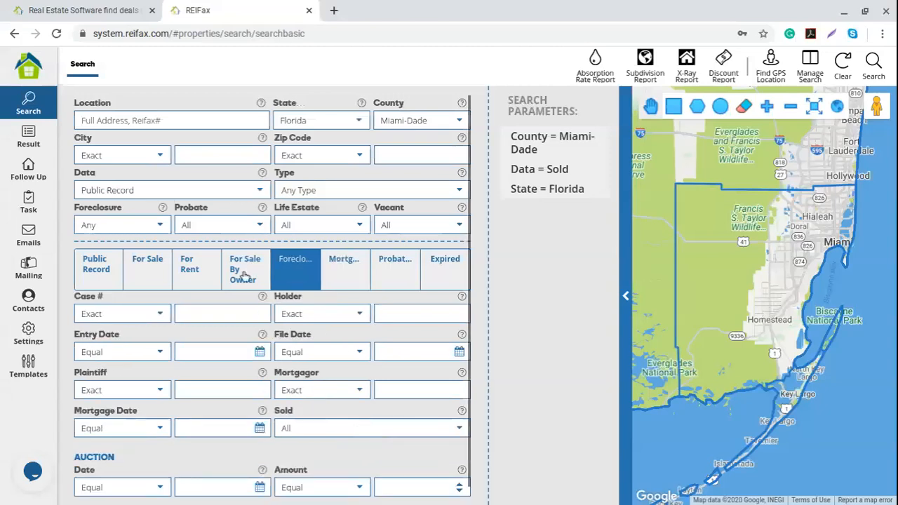
pyautogui.click(101, 272)
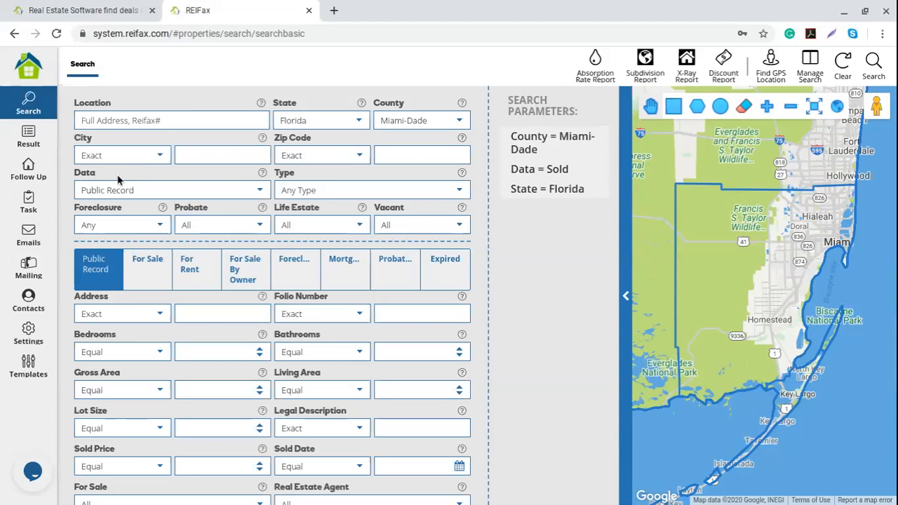
pyautogui.click(259, 192)
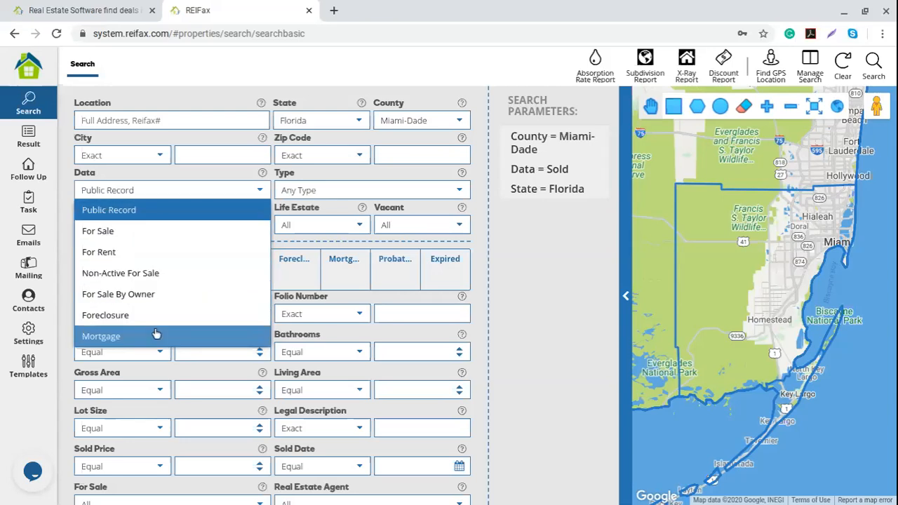
pyautogui.click(248, 70)
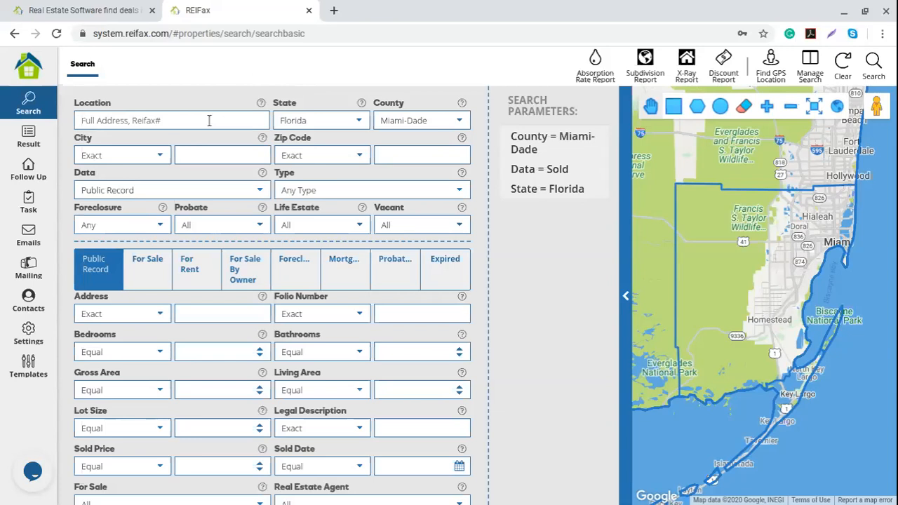
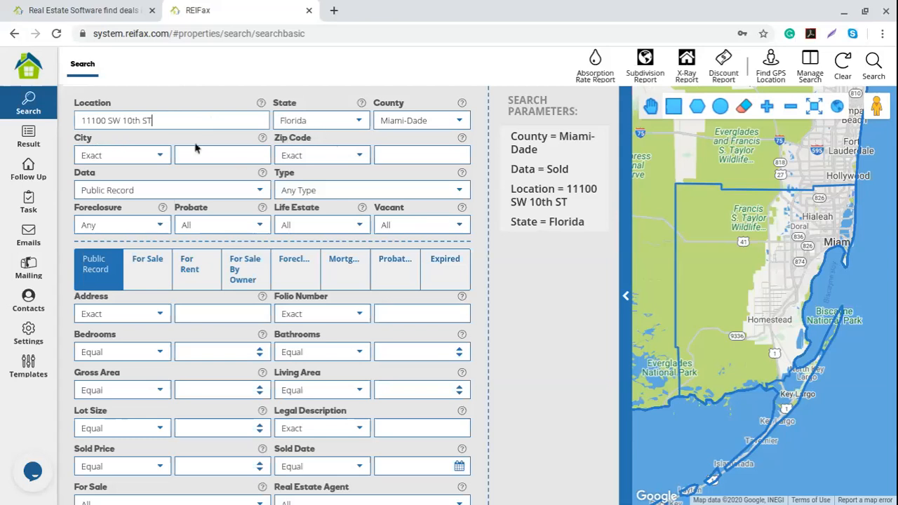
pyautogui.moveTo(160, 120); pyautogui.dragTo(67, 123)
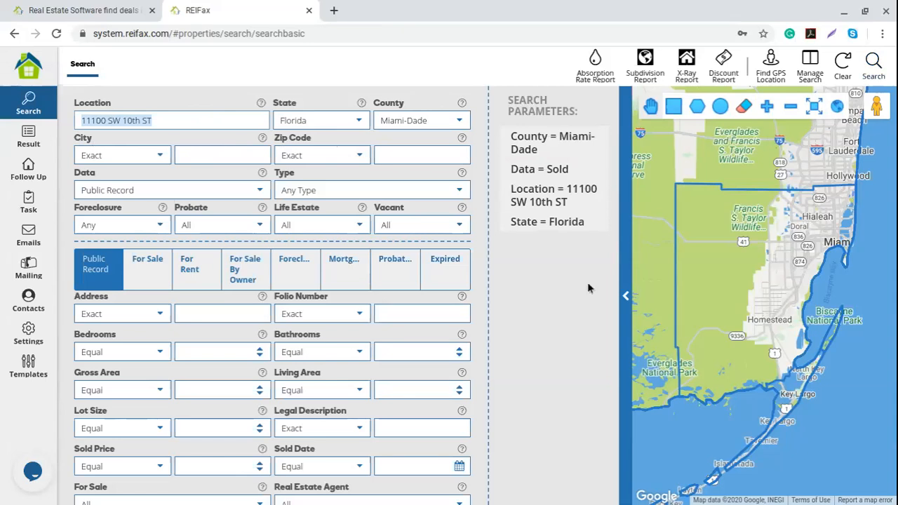
pyautogui.moveTo(570, 201)
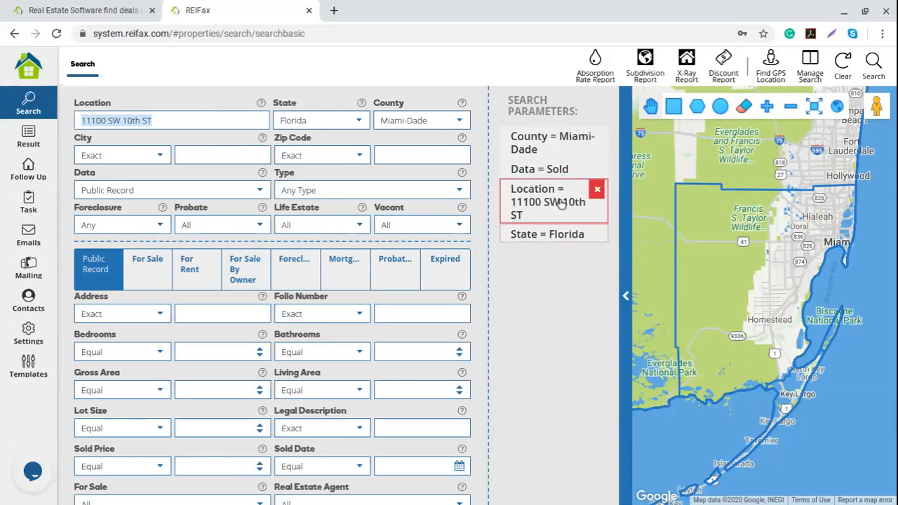
pyautogui.click(601, 191)
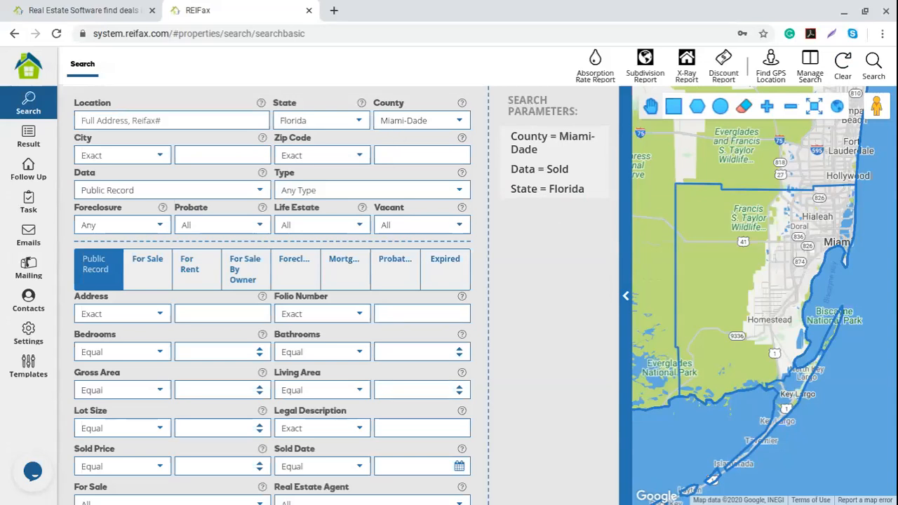
# Browse the Florida county list, keeping Miami-Dade, then bring up the live chat window.
pyautogui.click(459, 121)
pyautogui.scroll(9, 431, 286)
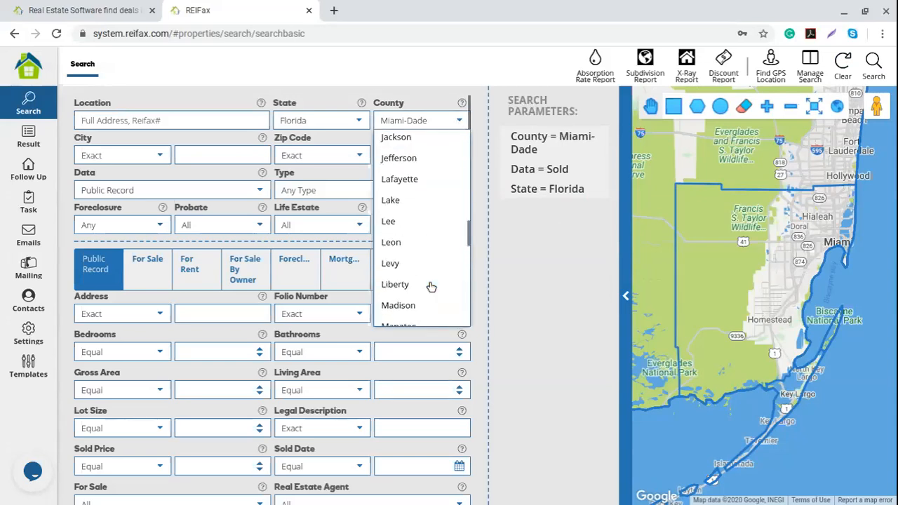
pyautogui.scroll(3, 432, 286)
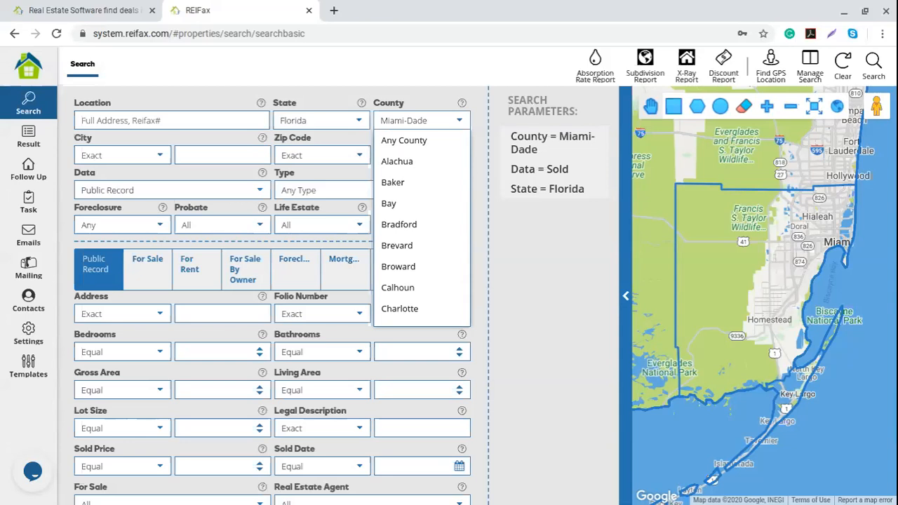
pyautogui.click(34, 476)
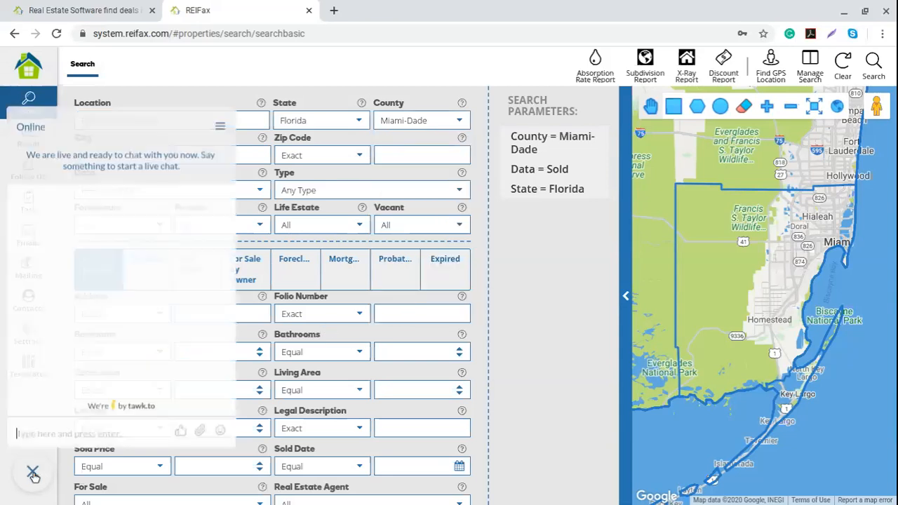
pyautogui.click(37, 475)
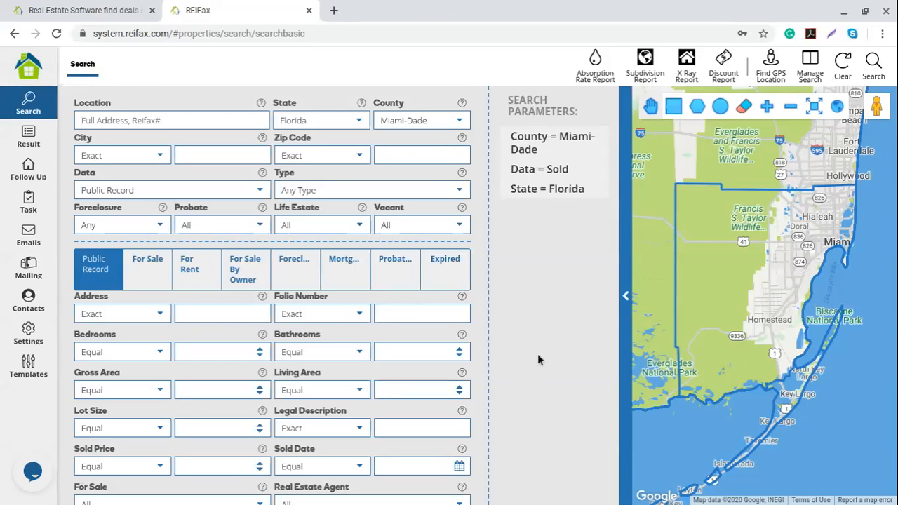
pyautogui.click(403, 160)
pyautogui.write('hial')
pyautogui.press('BackSpace')
pyautogui.press('BackSpace')
pyautogui.press('BackSpace')
pyautogui.press('BackSpace')
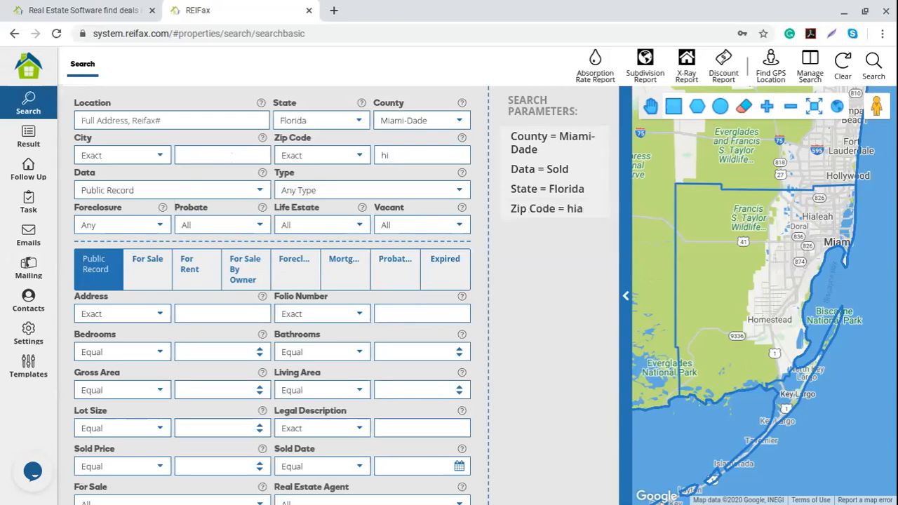
pyautogui.click(191, 149)
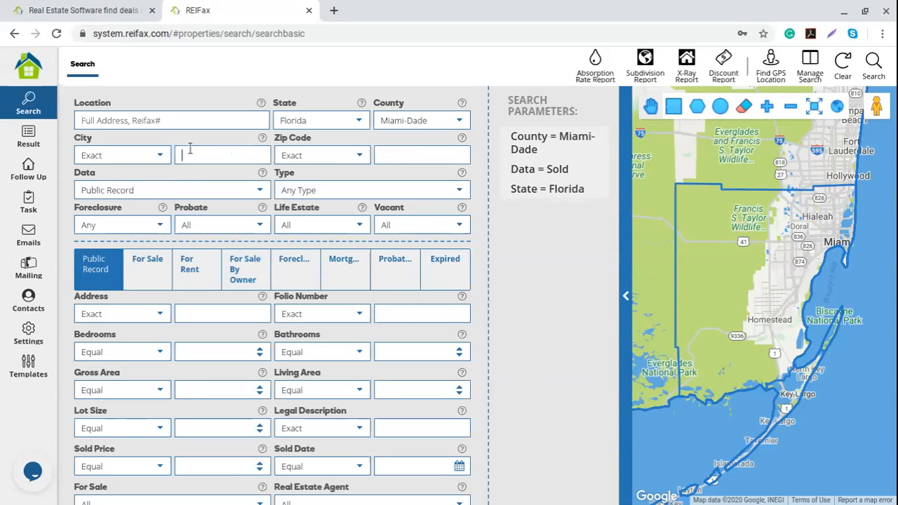
pyautogui.write('hialeah')
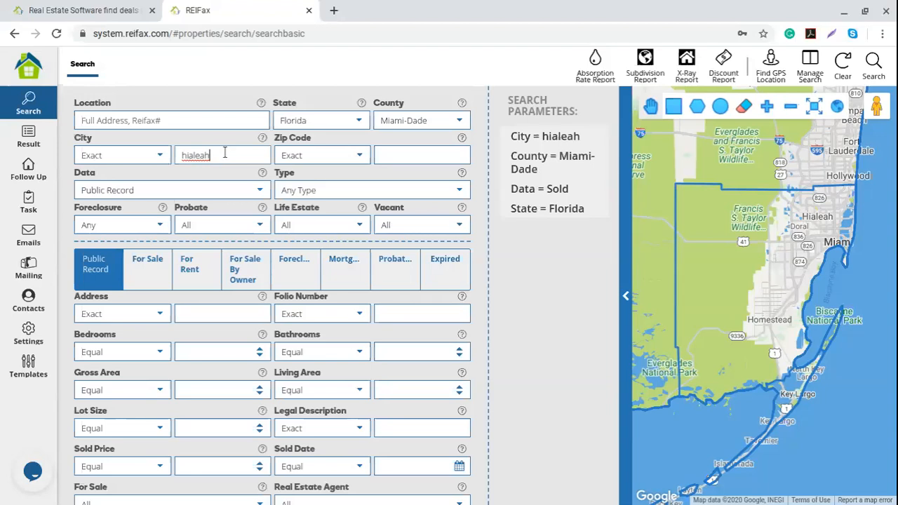
pyautogui.moveTo(225, 150); pyautogui.dragTo(174, 149)
pyautogui.press('BackSpace')
pyautogui.click(390, 156)
pyautogui.write('111')
pyautogui.press('BackSpace')
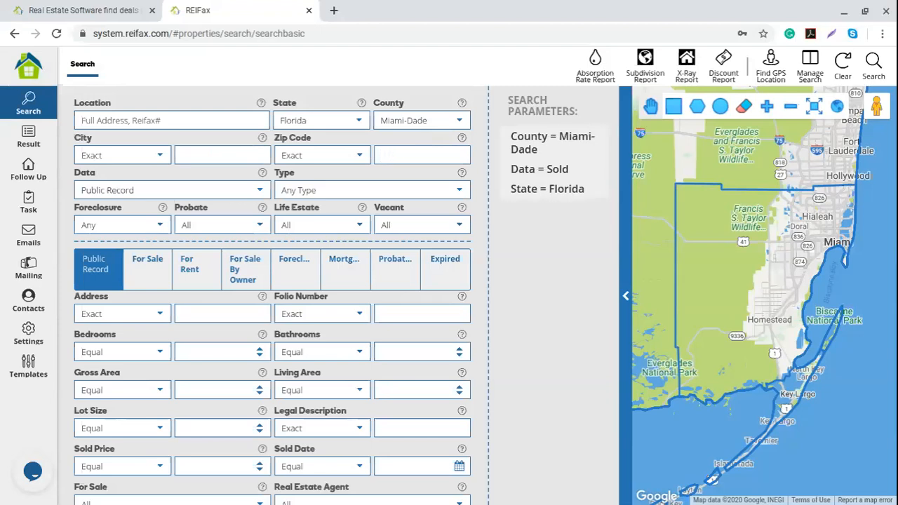
# Enter zip codes 33176,33177,33179 in the Zip Code box, correcting the mistyped digits.
pyautogui.write('33317')
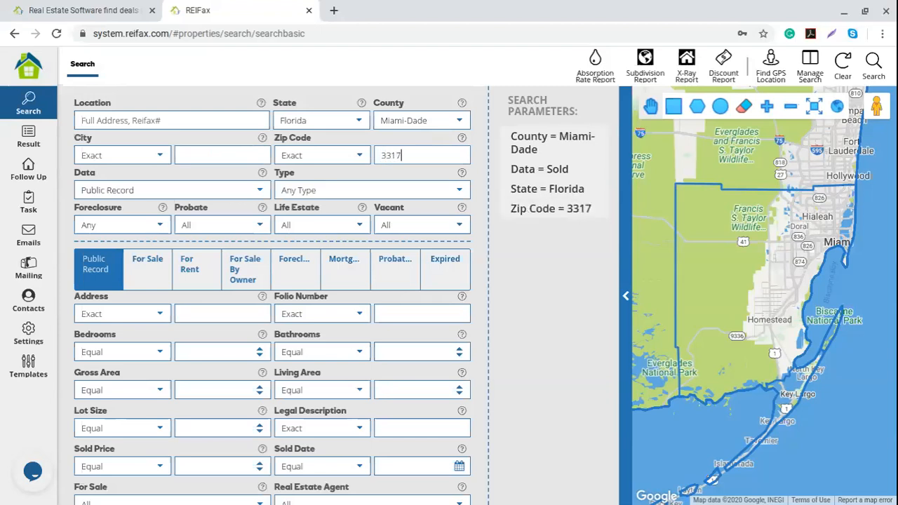
pyautogui.write('86,')
pyautogui.press('Left')
pyautogui.press('Left')
pyautogui.press('BackSpace')
pyautogui.press('Right')
pyautogui.press('Right')
pyautogui.write('331')
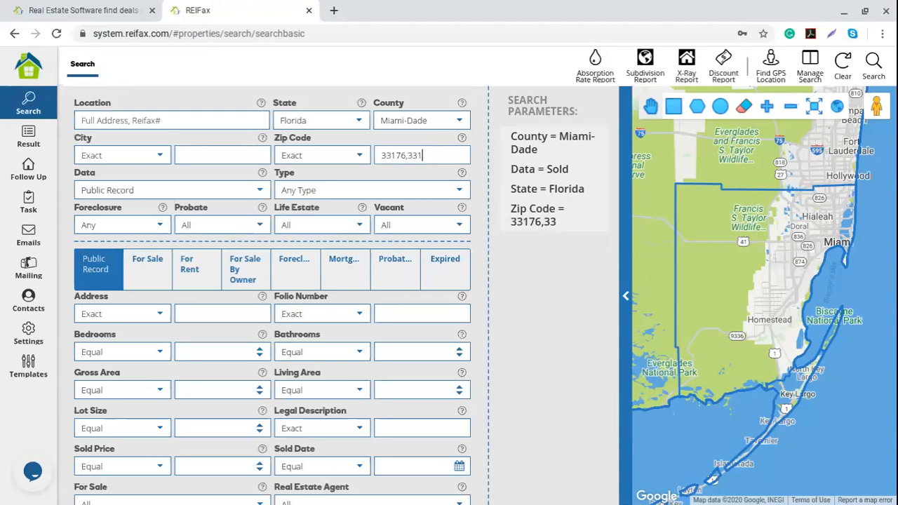
pyautogui.write('77,333179')
pyautogui.press('Left')
pyautogui.press('Left')
pyautogui.press('Left')
pyautogui.press('BackSpace')
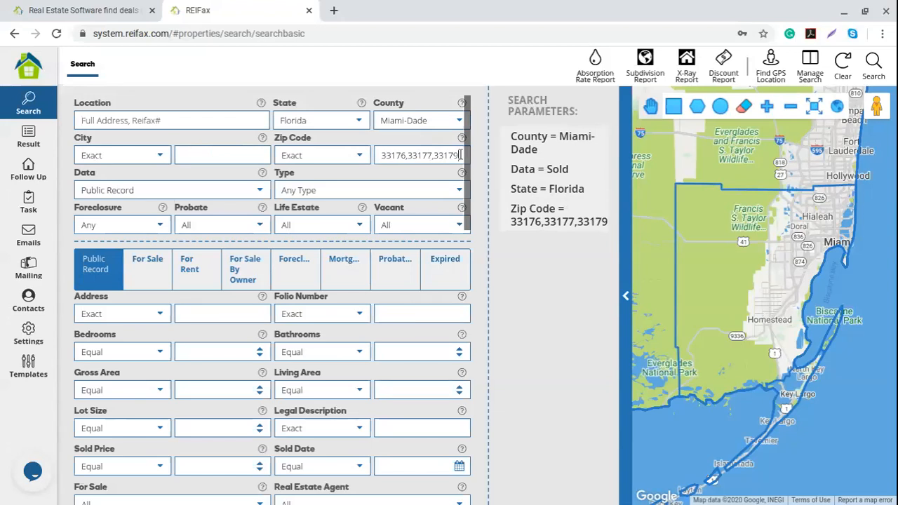
pyautogui.moveTo(460, 155); pyautogui.dragTo(353, 159)
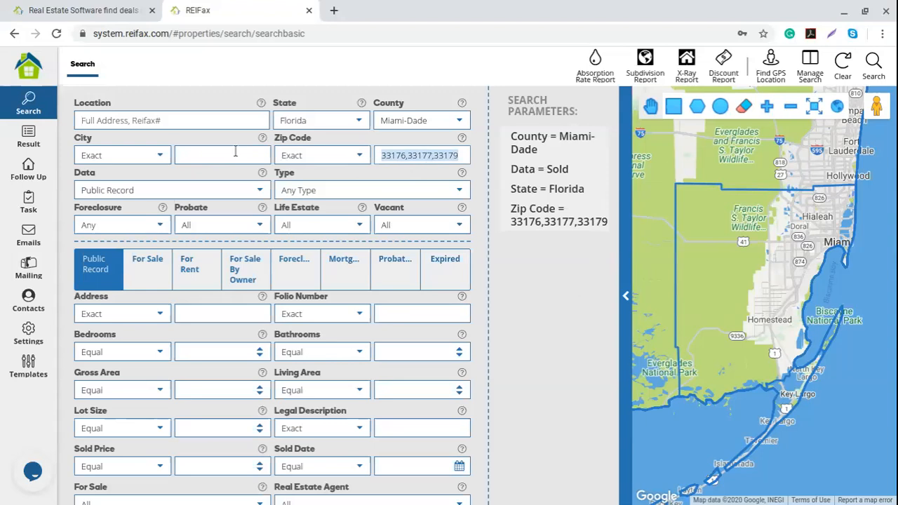
# Set the zip code condition to Multiple Contains and bring up the property type list.
pyautogui.click(360, 157)
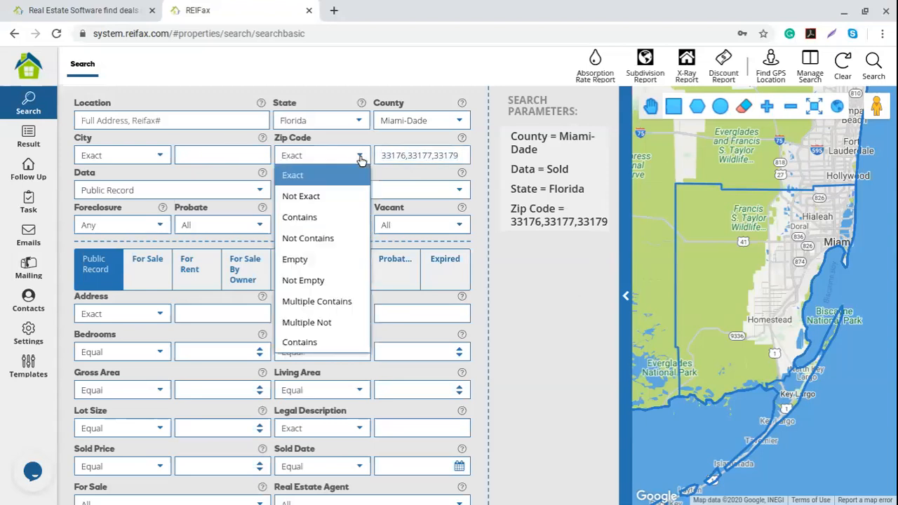
pyautogui.click(321, 306)
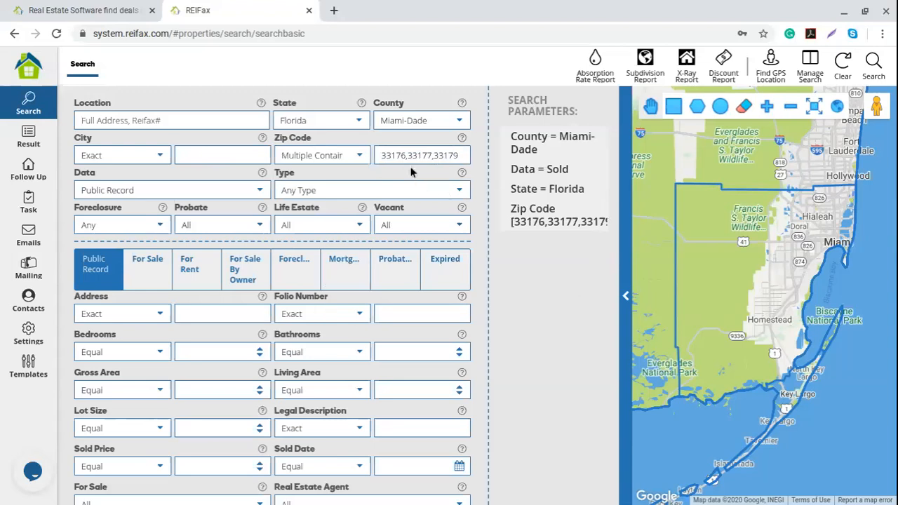
pyautogui.click(457, 194)
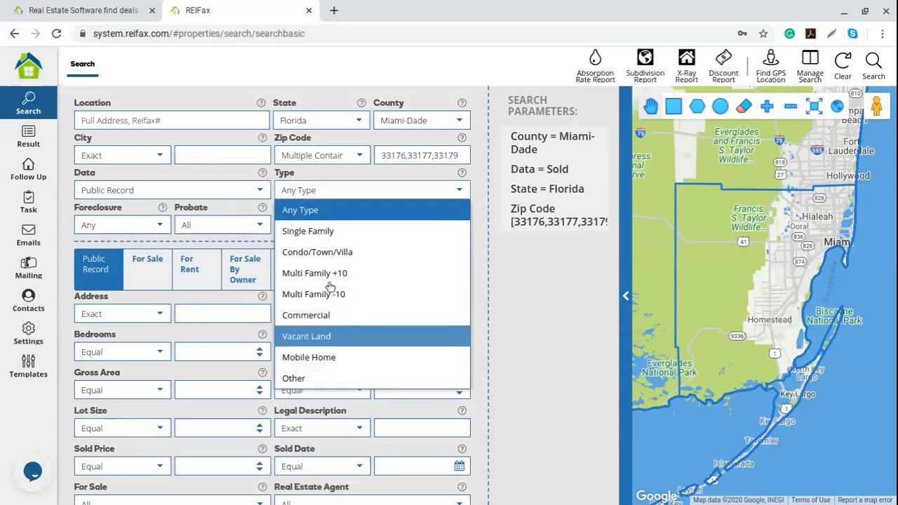
pyautogui.click(63, 210)
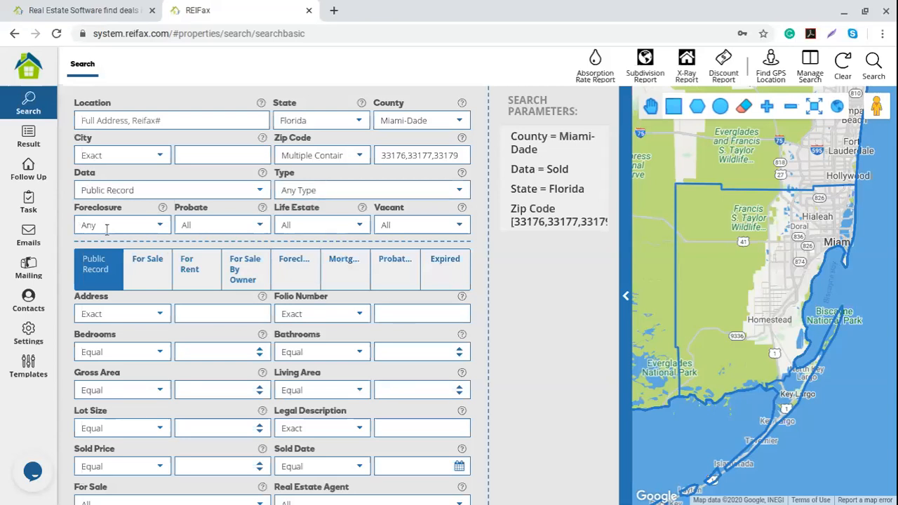
pyautogui.click(257, 191)
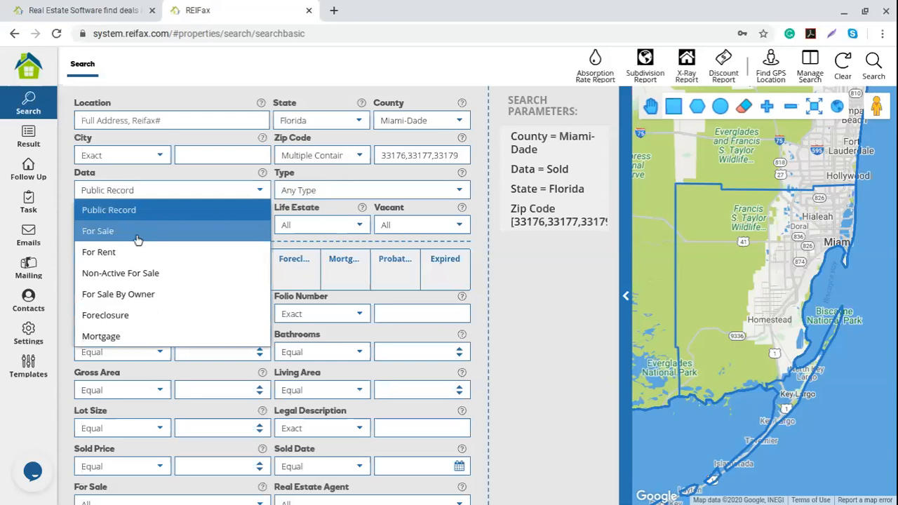
pyautogui.click(62, 204)
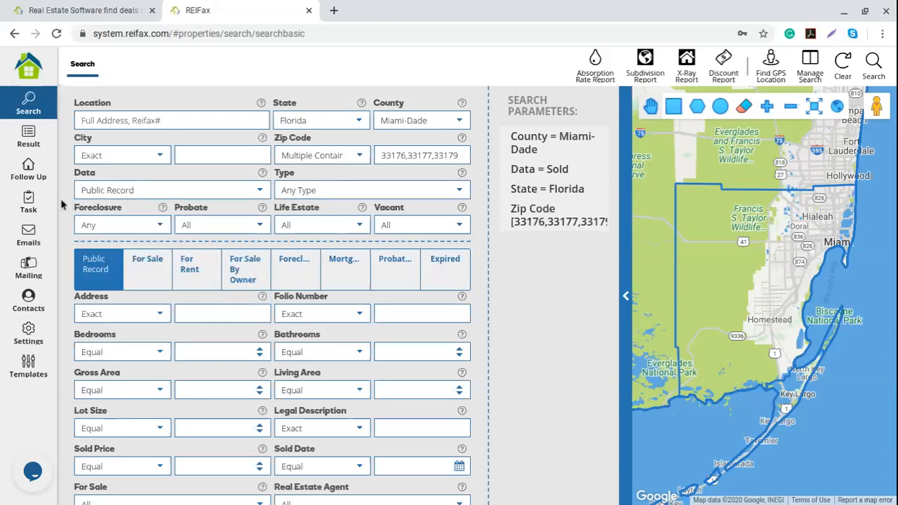
pyautogui.click(154, 227)
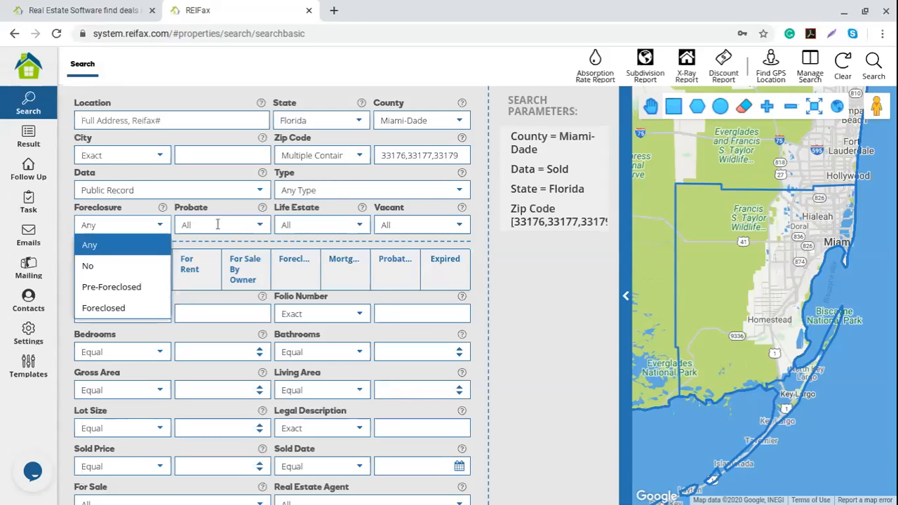
pyautogui.click(254, 227)
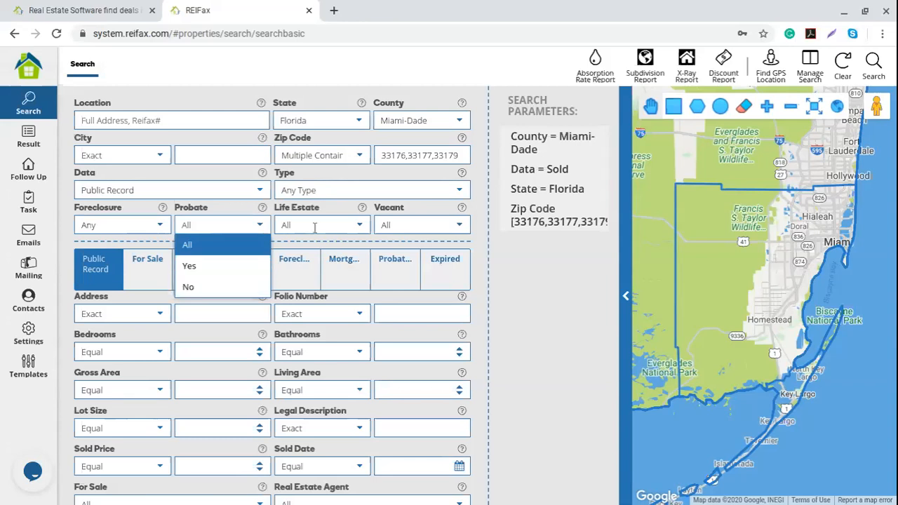
pyautogui.click(356, 231)
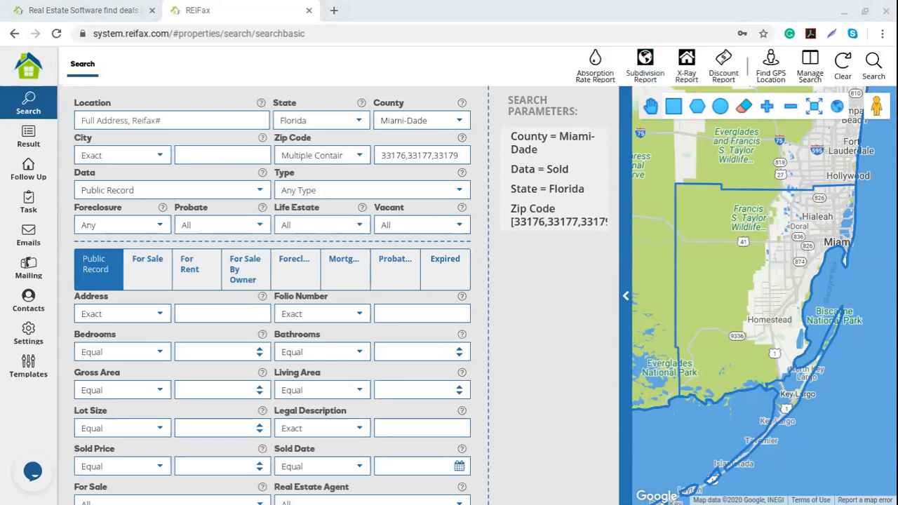
pyautogui.click(545, 328)
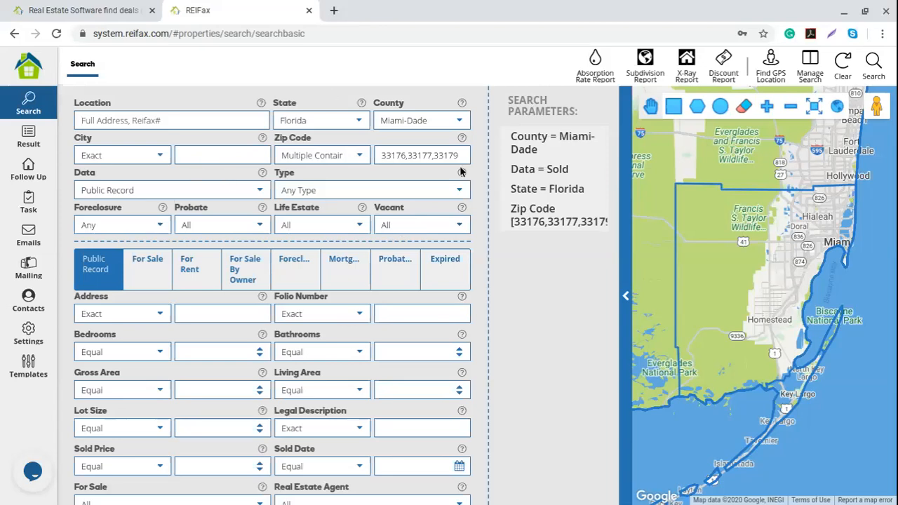
pyautogui.click(840, 73)
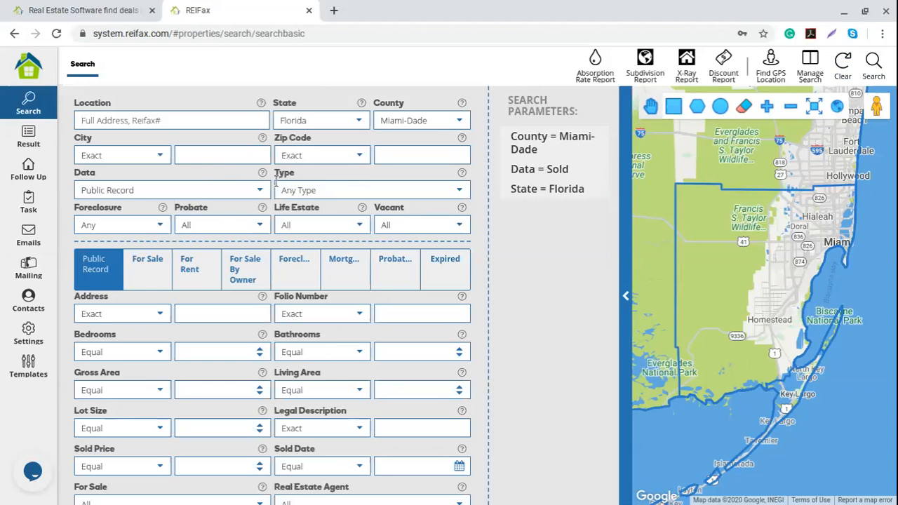
# Cycle through the For Sale to Expired criteria, ending back on Public Record.
pyautogui.click(150, 275)
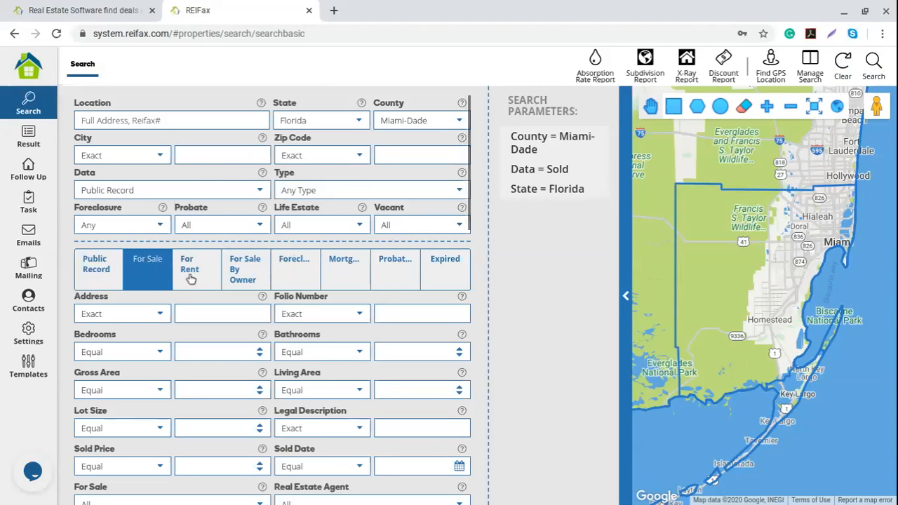
pyautogui.click(191, 280)
pyautogui.click(254, 274)
pyautogui.click(298, 277)
pyautogui.click(351, 279)
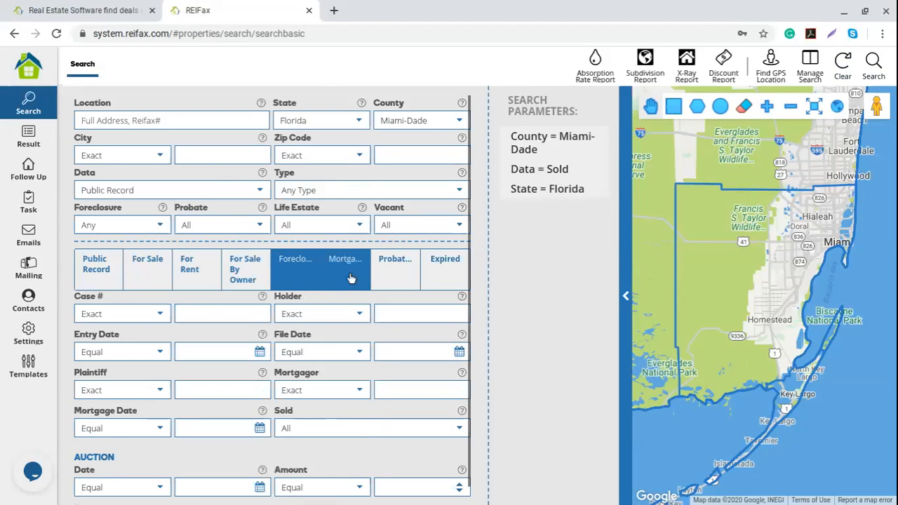
pyautogui.click(396, 275)
pyautogui.click(444, 275)
pyautogui.click(105, 277)
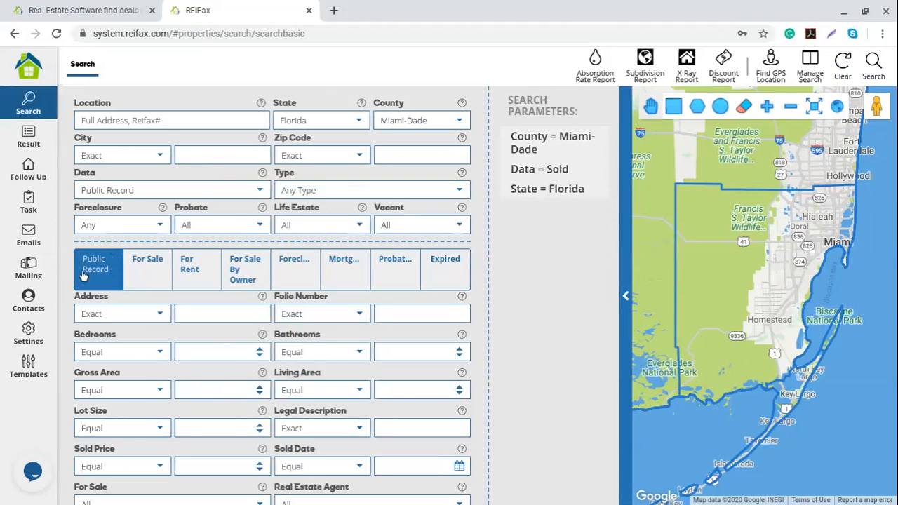
pyautogui.scroll(-5, 193, 381)
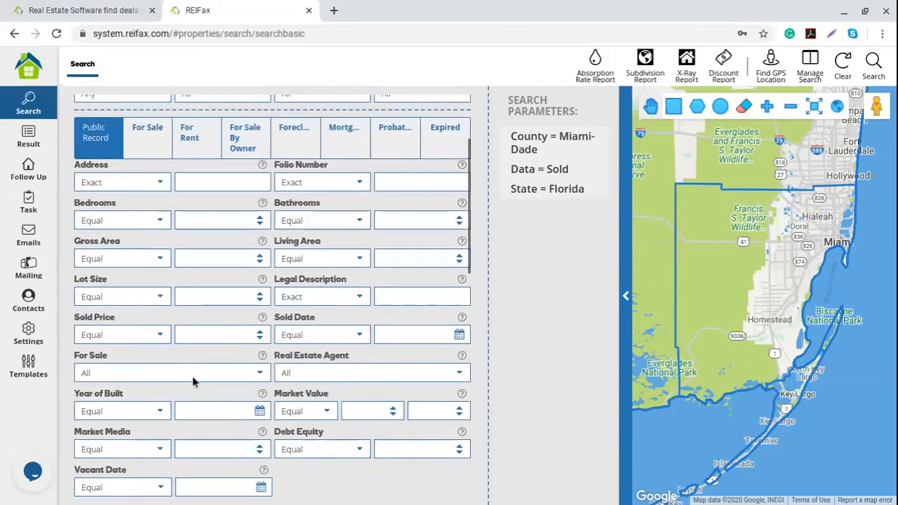
pyautogui.scroll(-7, 193, 381)
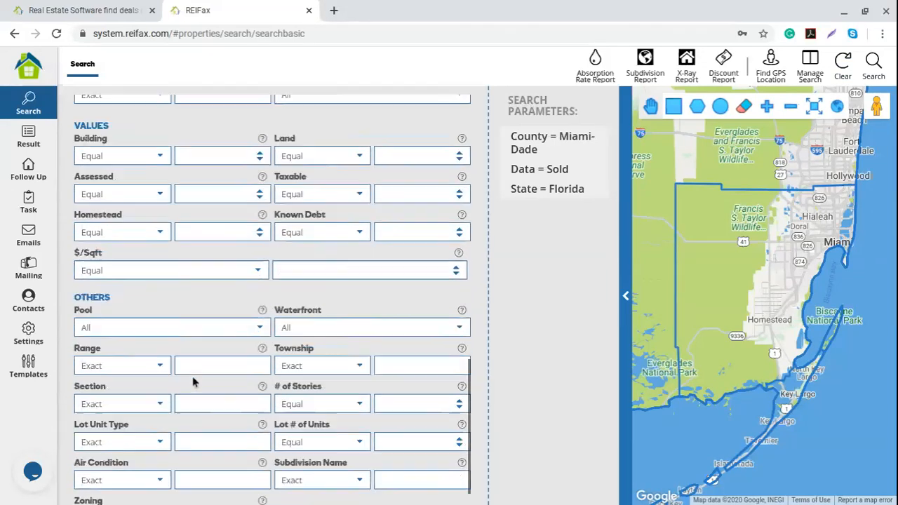
pyautogui.scroll(2, 194, 381)
pyautogui.scroll(8, 193, 376)
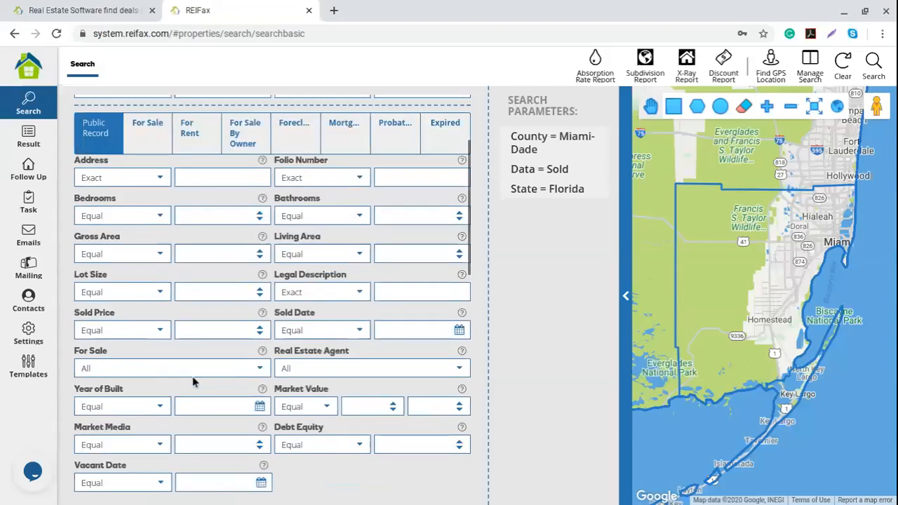
pyautogui.scroll(1, 192, 376)
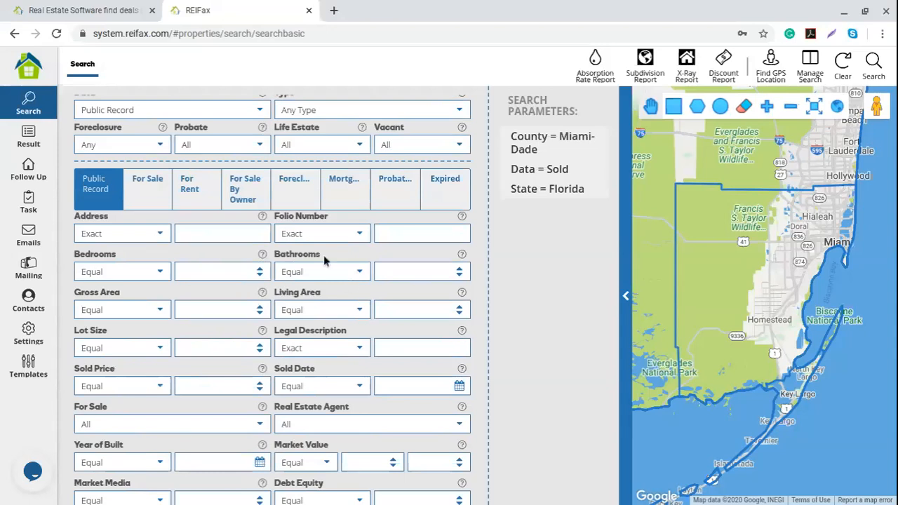
pyautogui.scroll(-1, 253, 337)
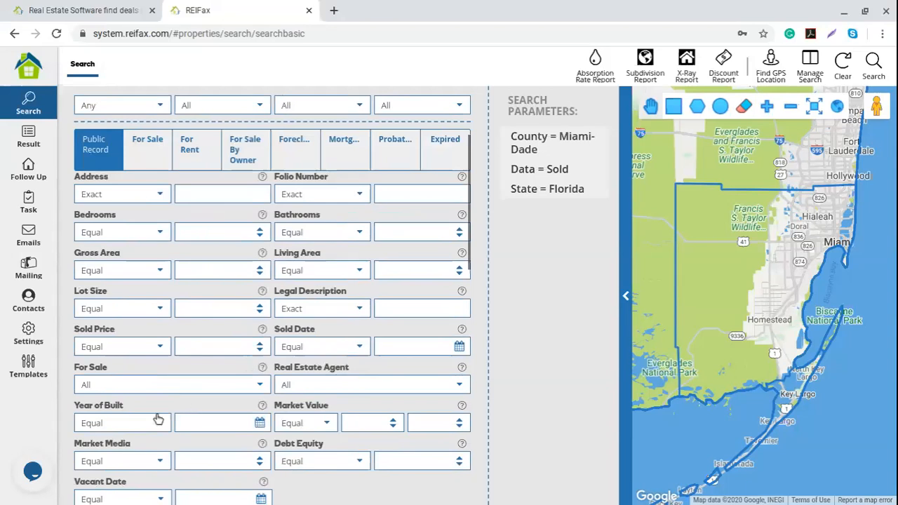
pyautogui.scroll(-2, 228, 399)
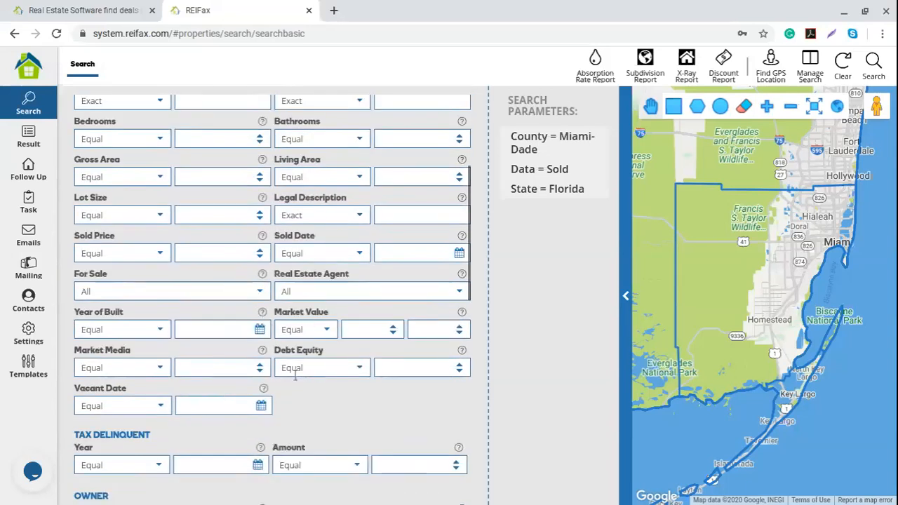
pyautogui.click(259, 296)
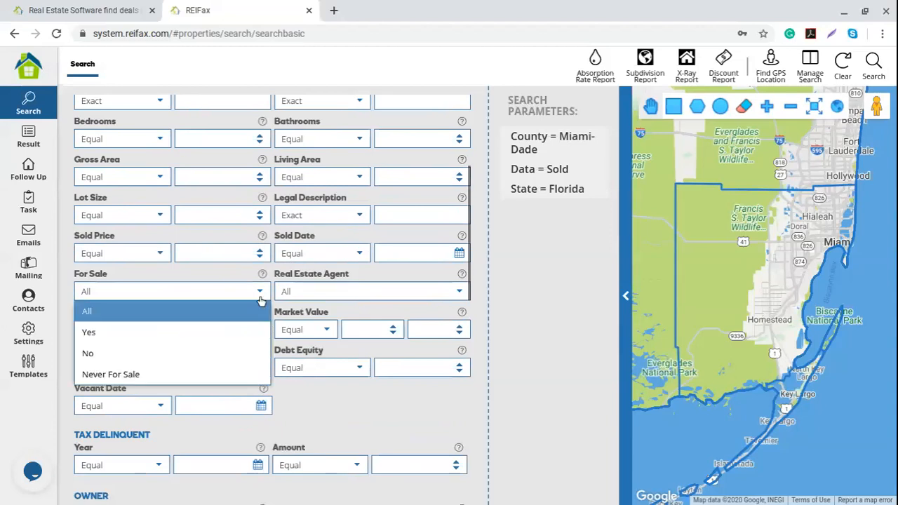
pyautogui.click(391, 409)
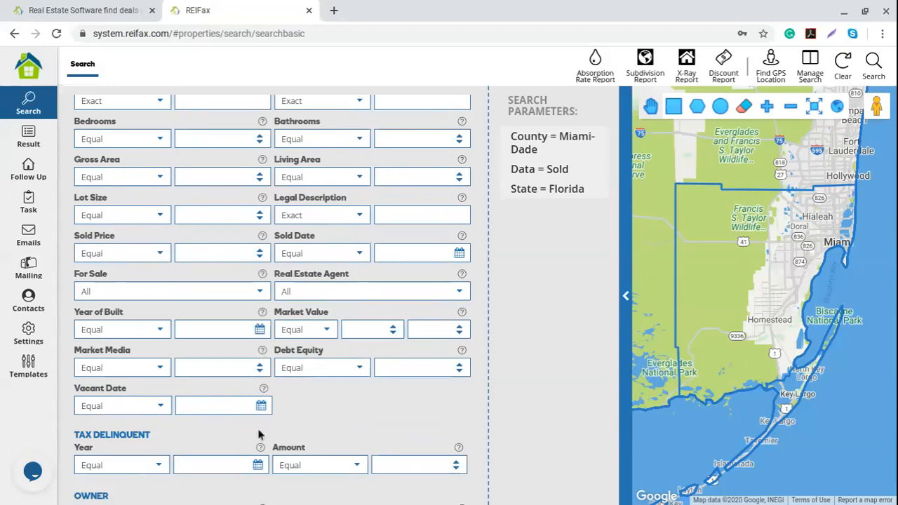
pyautogui.scroll(-2, 259, 434)
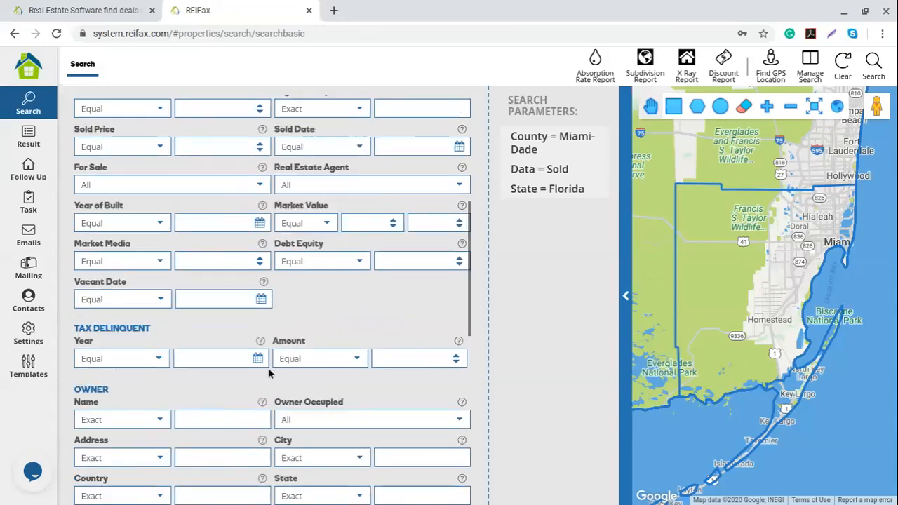
pyautogui.scroll(-1, 238, 373)
pyautogui.scroll(-2, 236, 373)
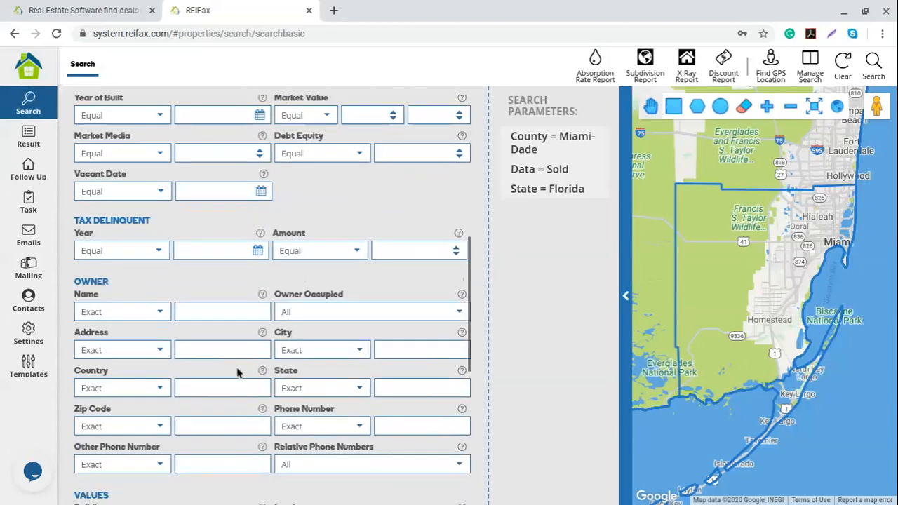
pyautogui.scroll(-1, 236, 372)
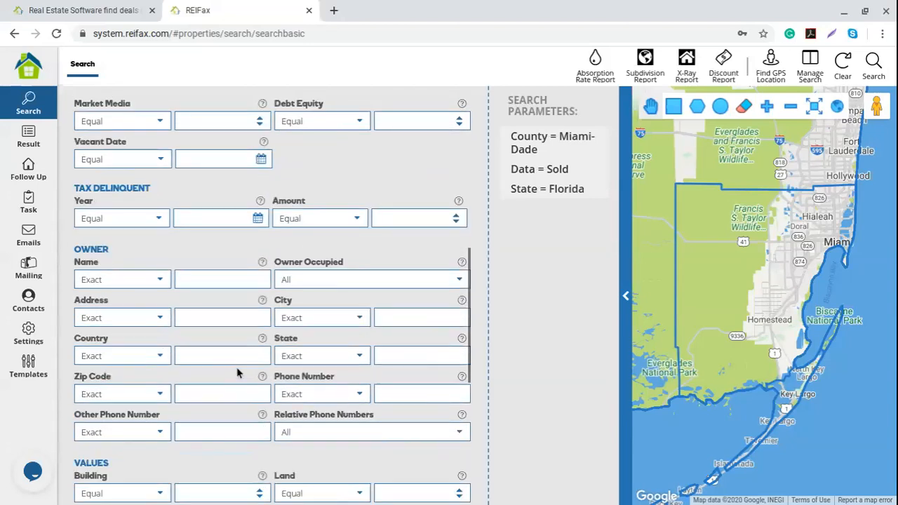
pyautogui.scroll(-1, 237, 373)
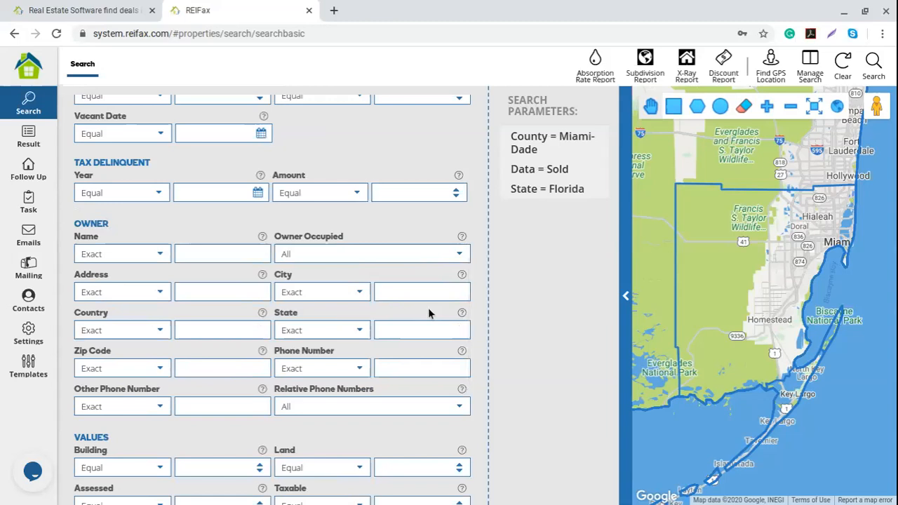
pyautogui.scroll(-4, 428, 311)
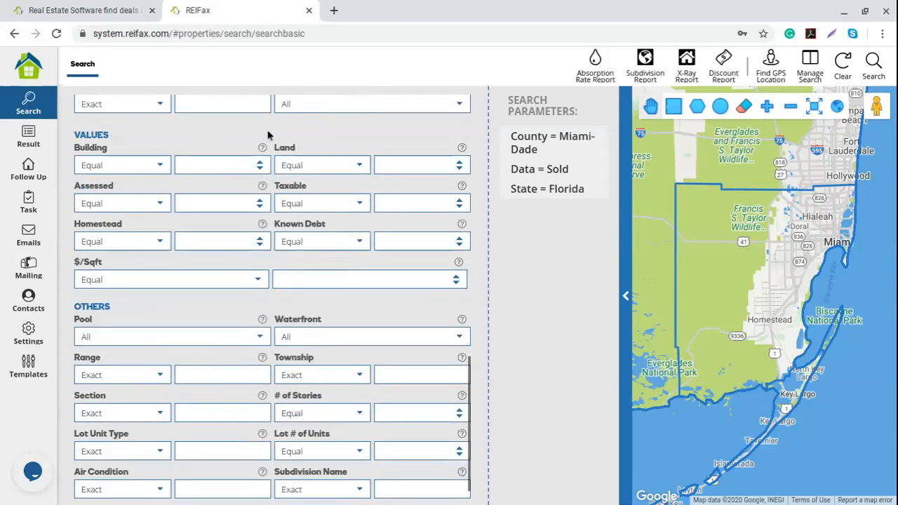
pyautogui.scroll(-1, 221, 342)
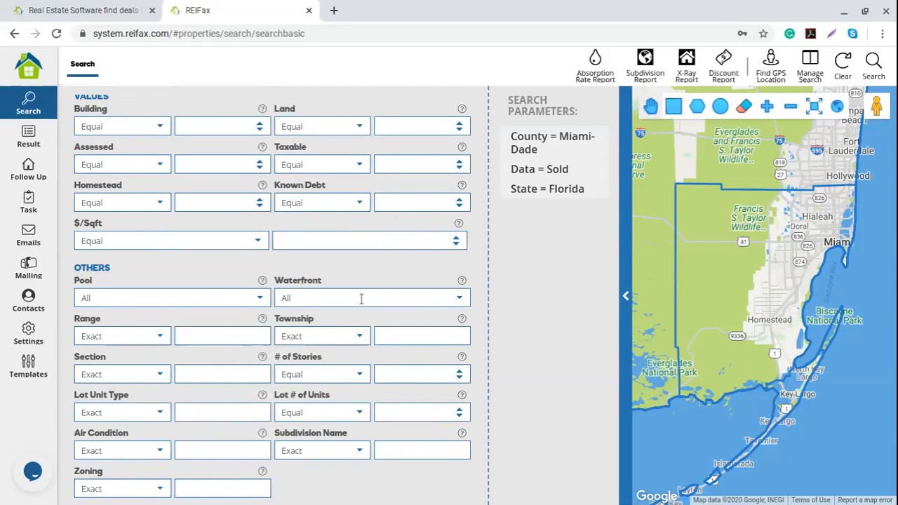
pyautogui.scroll(12, 324, 328)
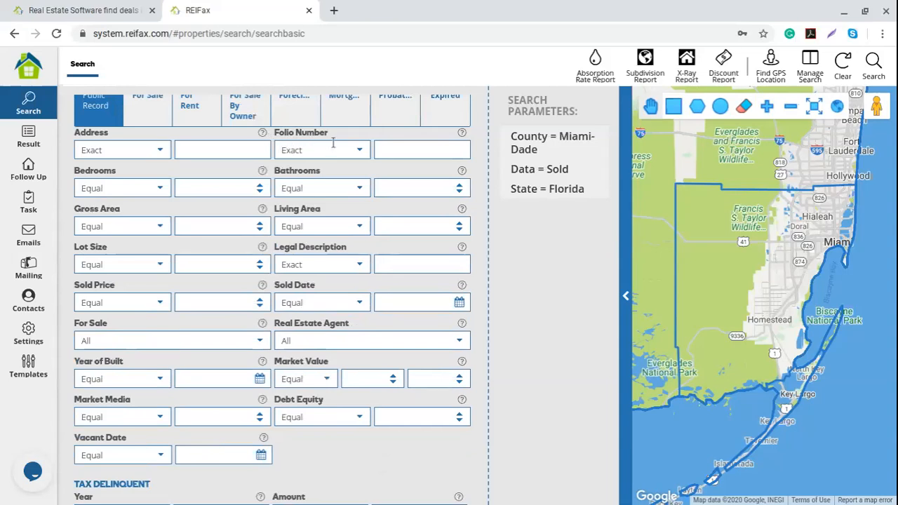
# Set the Market Value condition to Between 40000 and 600000.
pyautogui.click(401, 149)
pyautogui.click(327, 380)
pyautogui.press('Down')
pyautogui.press('Down')
pyautogui.press('Down')
pyautogui.press('Down')
pyautogui.press('Down')
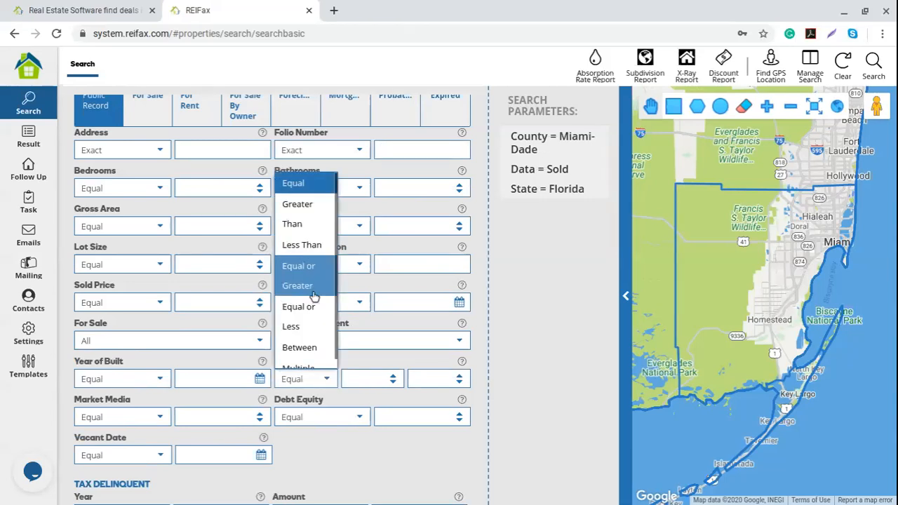
pyautogui.press('Return')
pyautogui.click(361, 378)
pyautogui.write('40000')
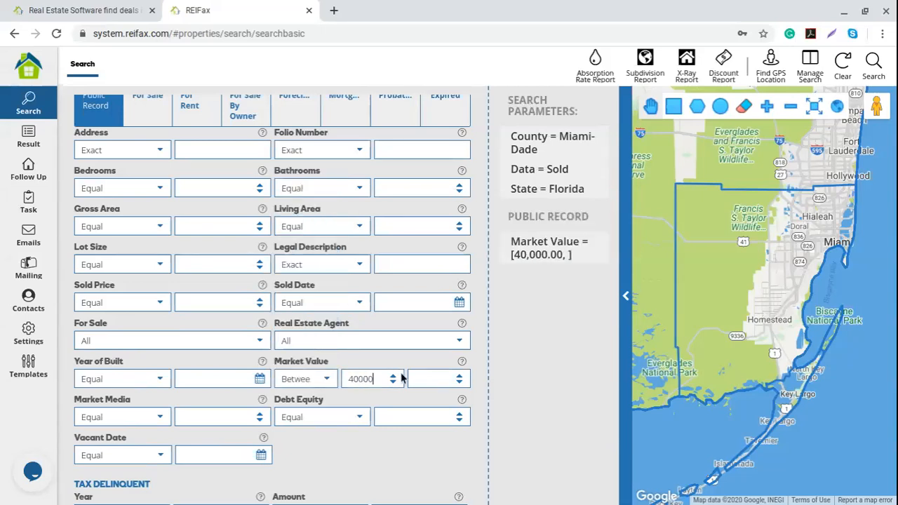
pyautogui.write('6000000')
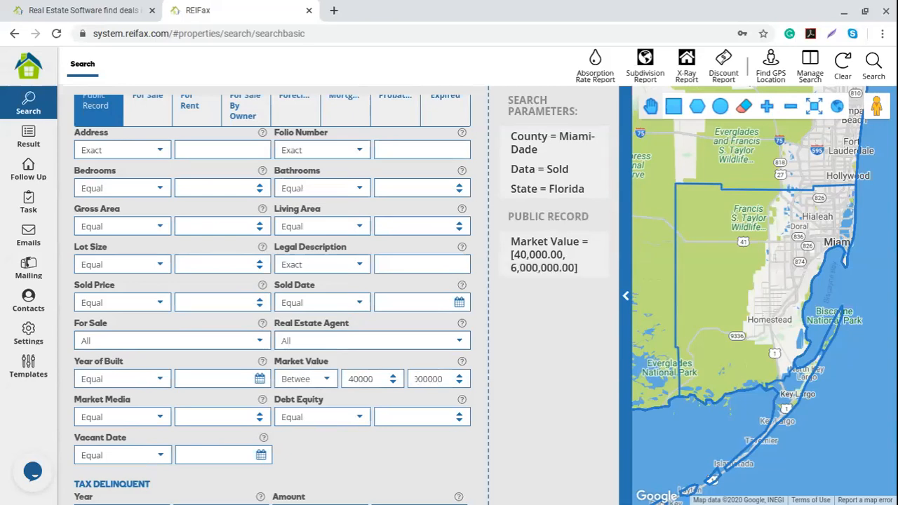
pyautogui.press('BackSpace')
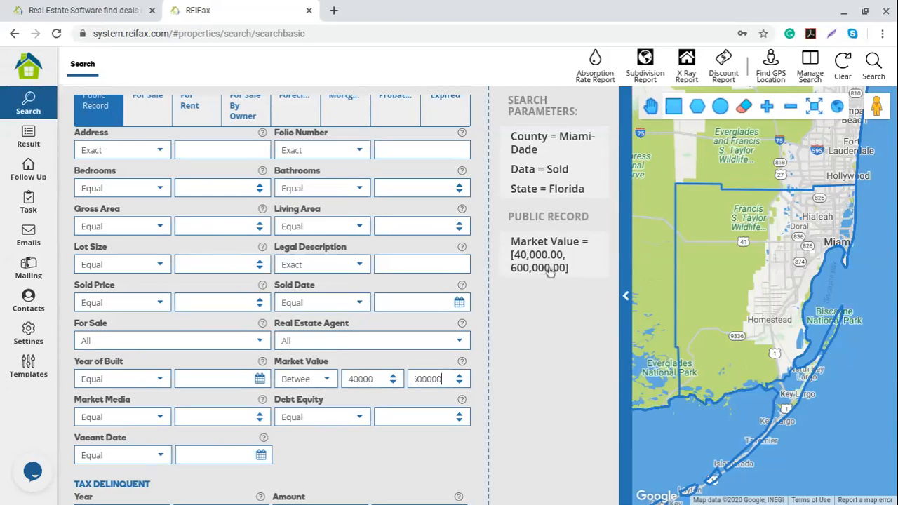
pyautogui.moveTo(529, 265)
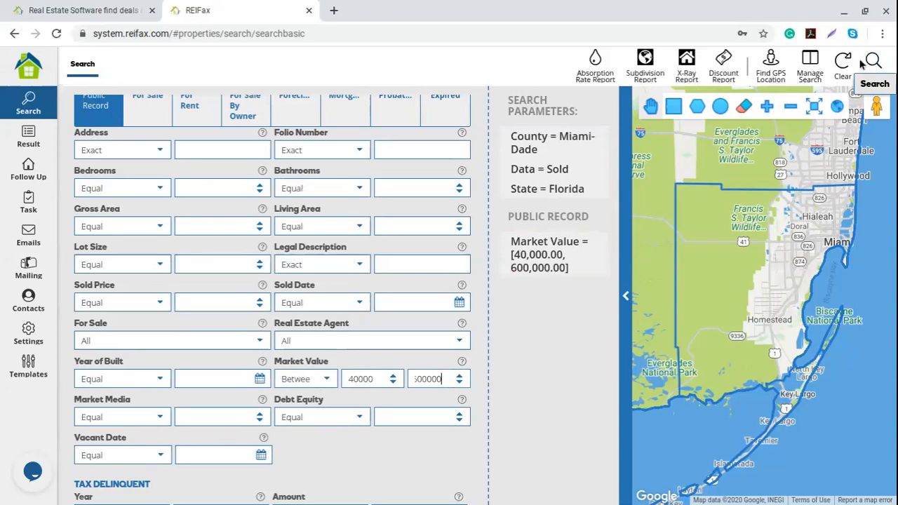
pyautogui.scroll(-2, 355, 363)
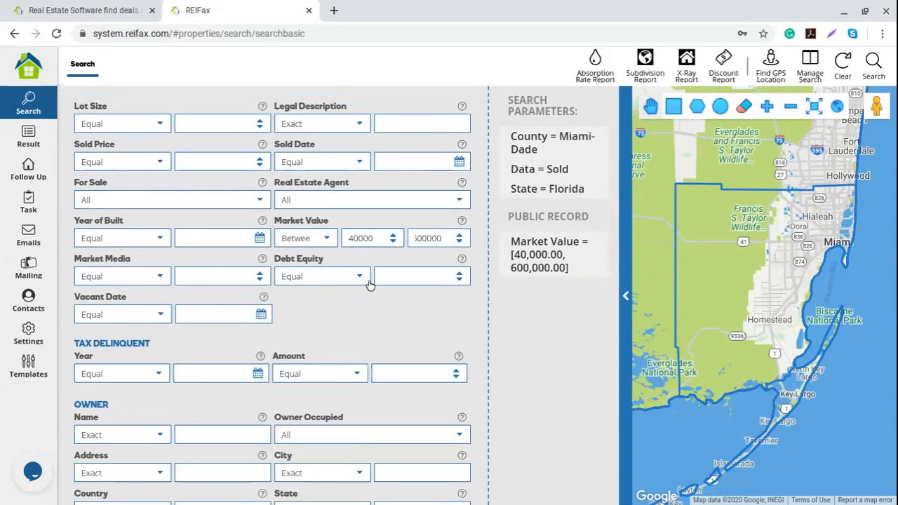
# Set Debt Equity to Between 20 and 80, after trying values 100 and 50 first.
pyautogui.click(399, 277)
pyautogui.write('100')
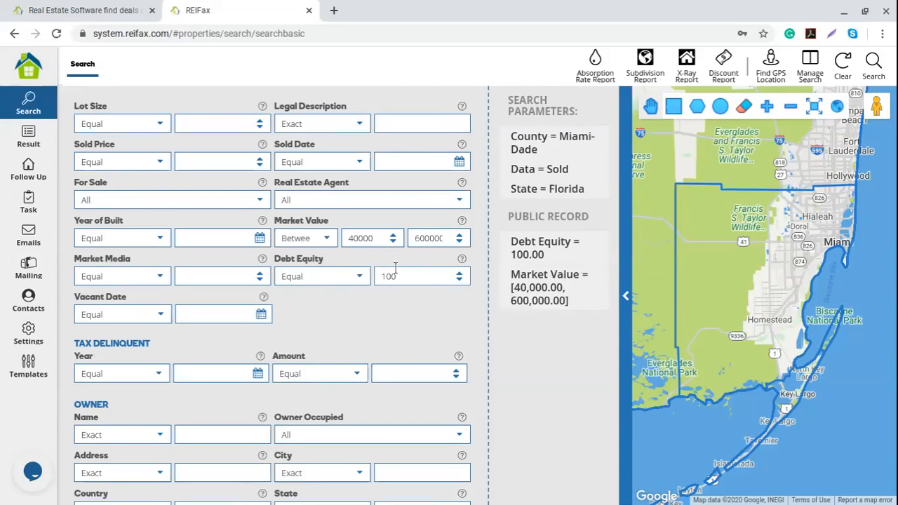
pyautogui.click(363, 280)
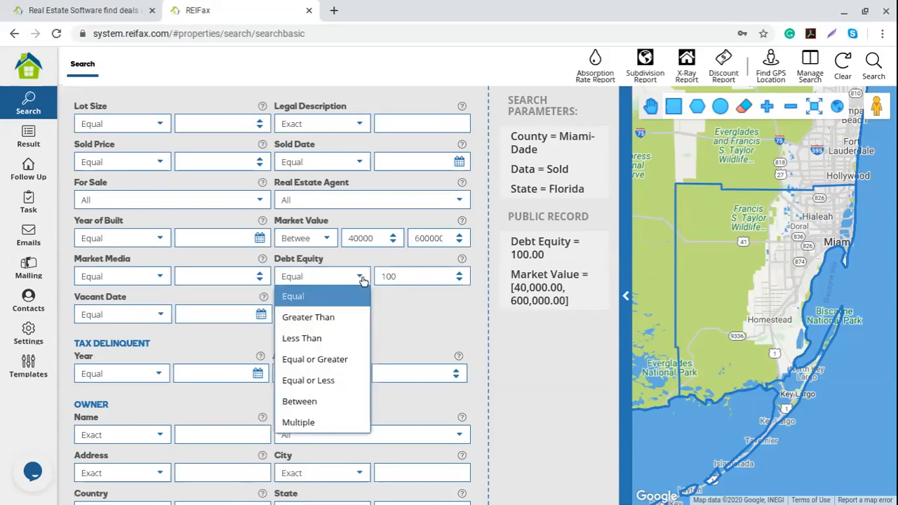
pyautogui.click(348, 366)
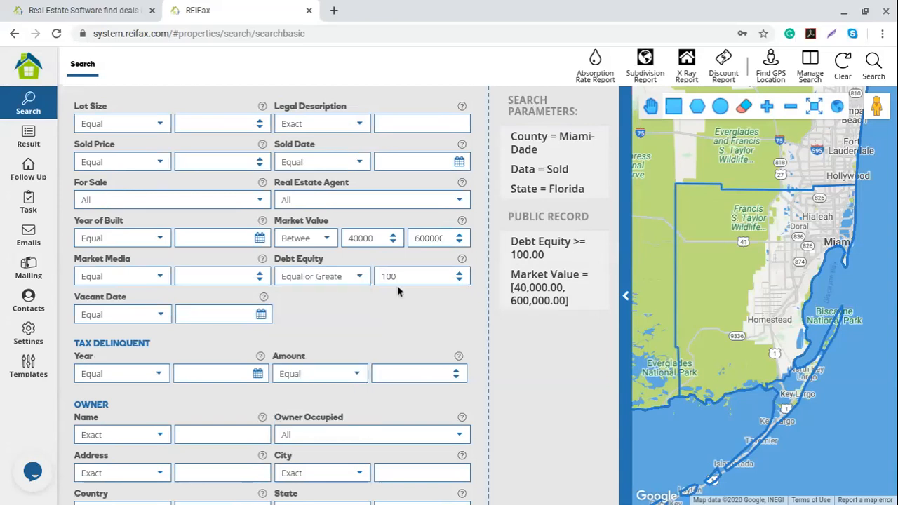
pyautogui.doubleClick(398, 277)
pyautogui.write('50')
pyautogui.click(358, 276)
pyautogui.click(295, 400)
pyautogui.doubleClick(354, 277)
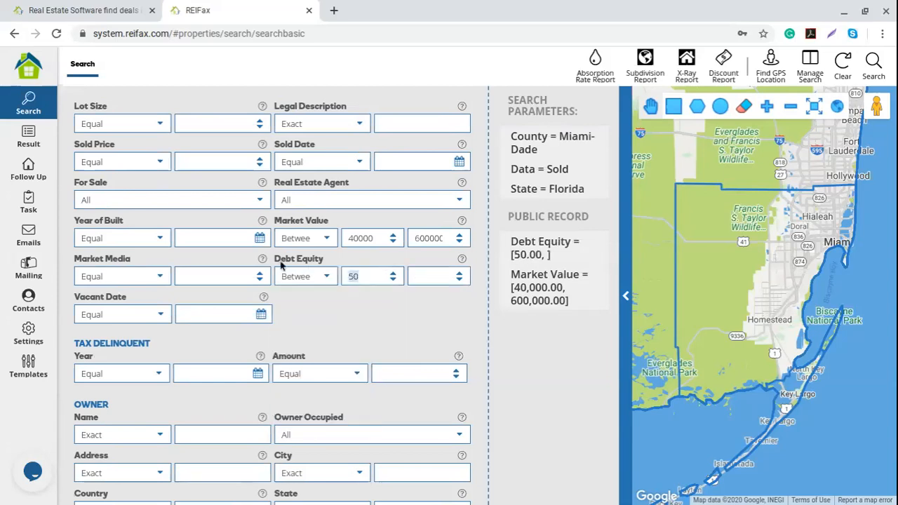
pyautogui.write('20')
pyautogui.click(419, 276)
pyautogui.write('80')
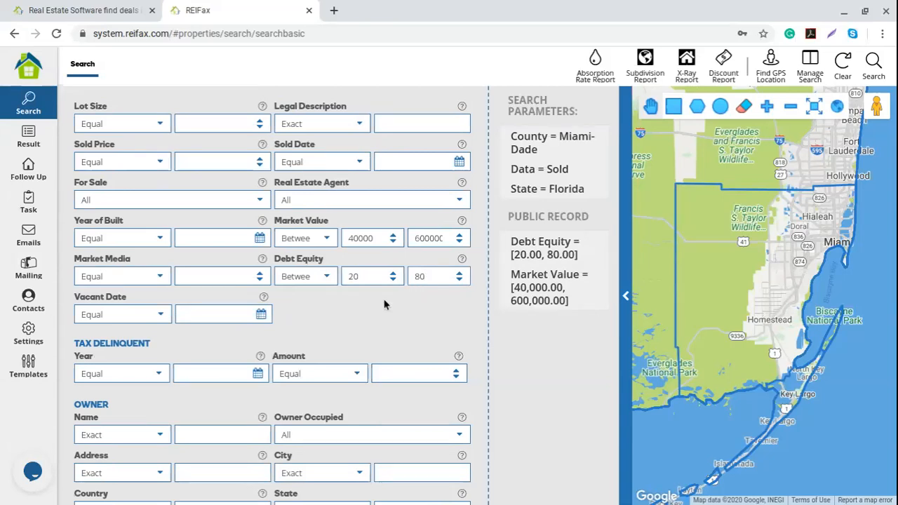
# Switch Debt Equity to Equal or Less, enter -40, then clear the value to drop it.
pyautogui.click(327, 278)
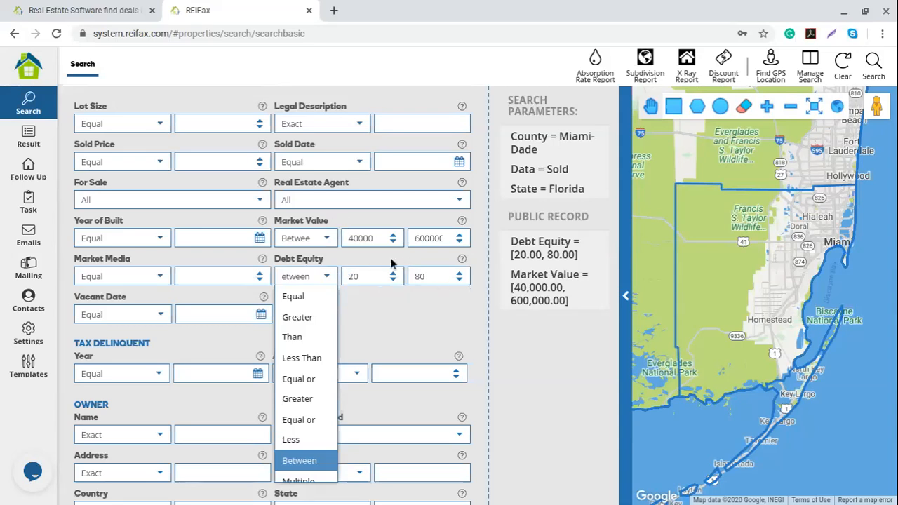
pyautogui.click(298, 432)
pyautogui.moveTo(394, 277); pyautogui.dragTo(376, 273)
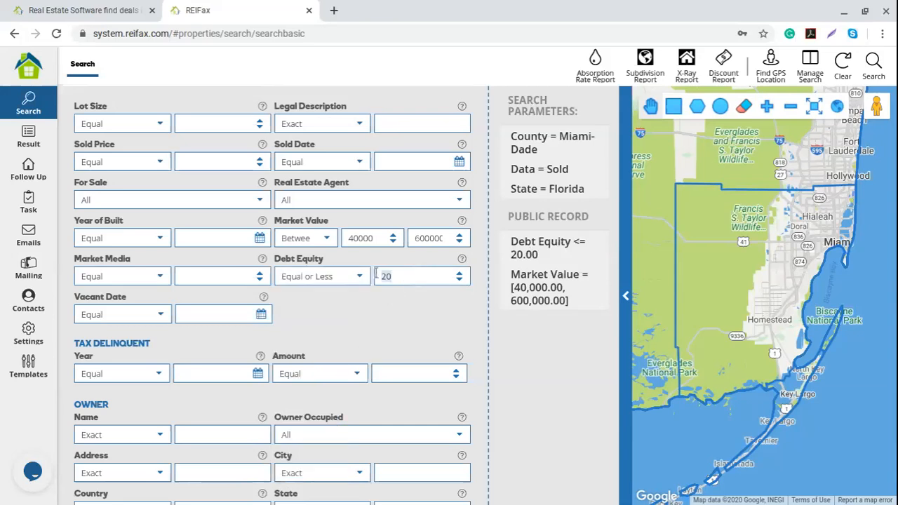
pyautogui.write('-40')
pyautogui.moveTo(397, 276); pyautogui.dragTo(372, 294)
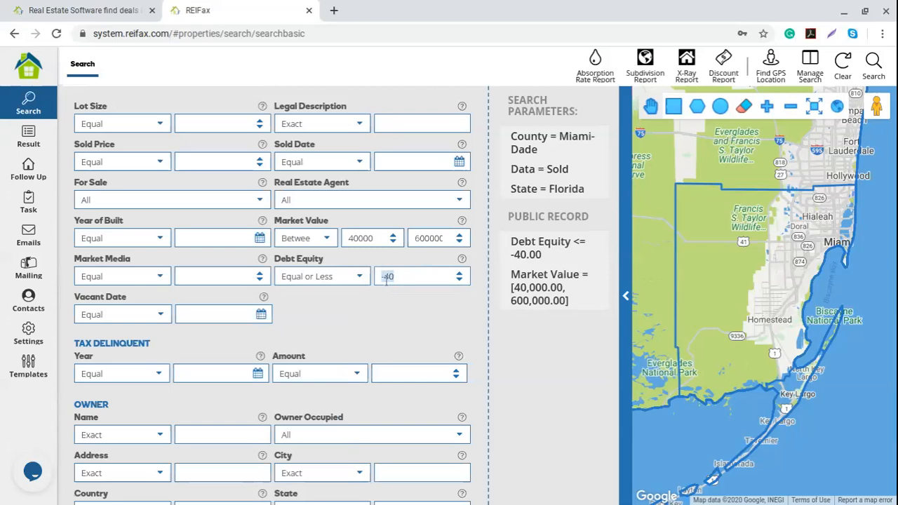
pyautogui.press('BackSpace')
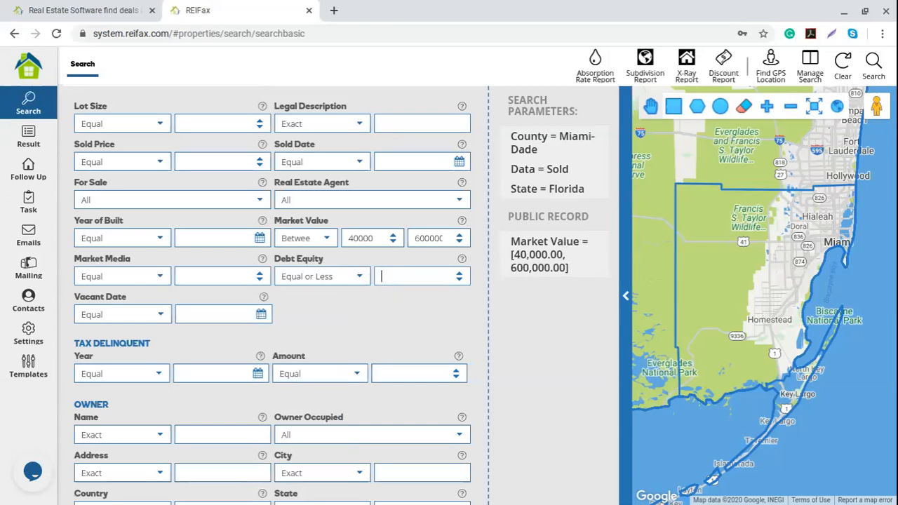
pyautogui.click(360, 281)
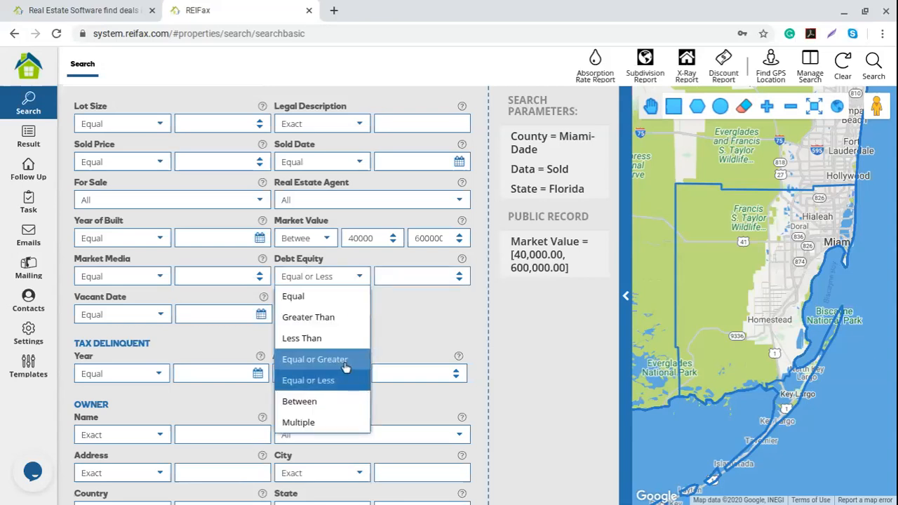
pyautogui.click(401, 282)
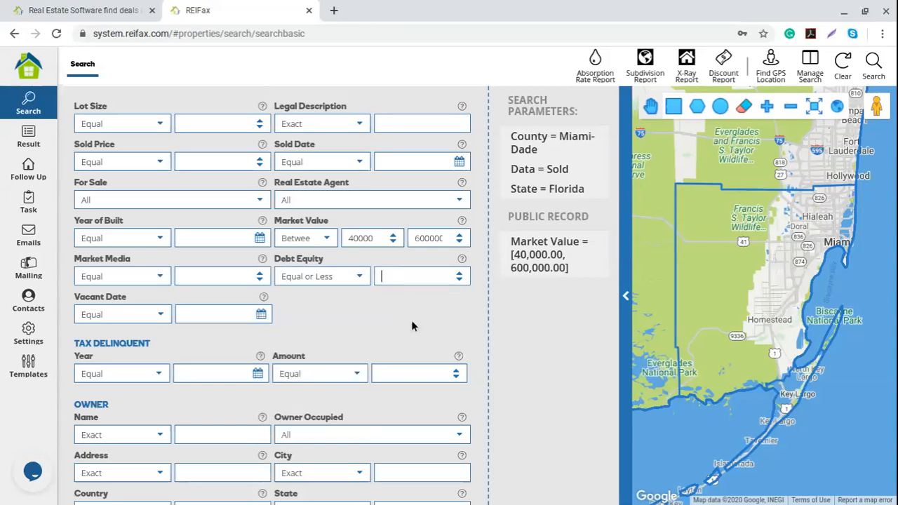
# Set the Tax Delinquent Amount to Equal or Greater 1000.
pyautogui.scroll(-1, 348, 346)
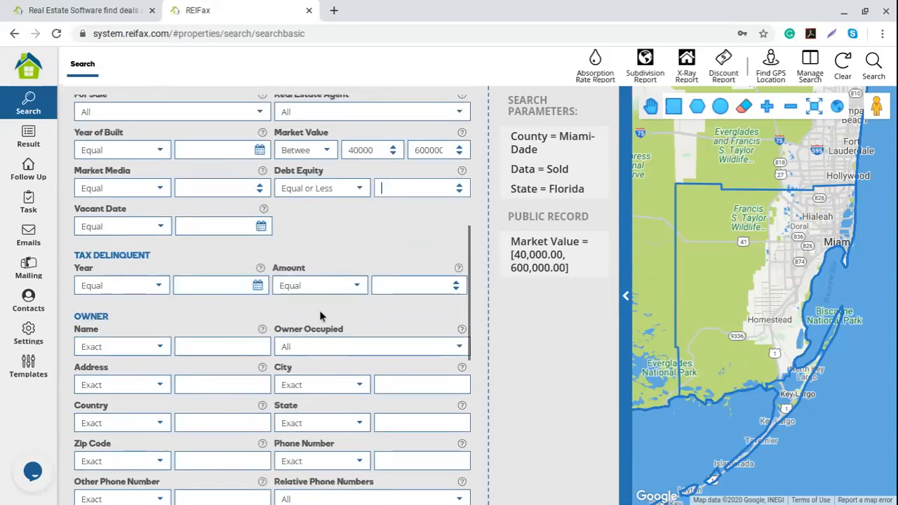
pyautogui.moveTo(73, 252); pyautogui.dragTo(157, 258)
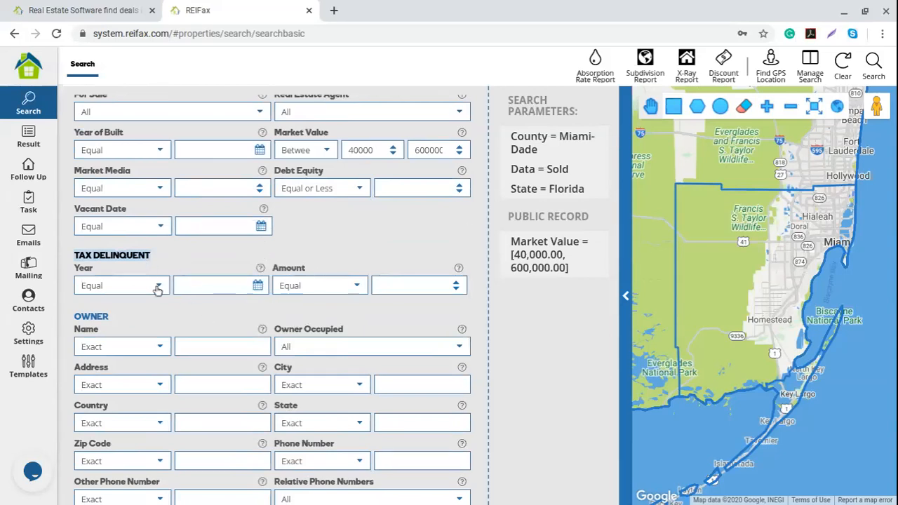
pyautogui.click(356, 286)
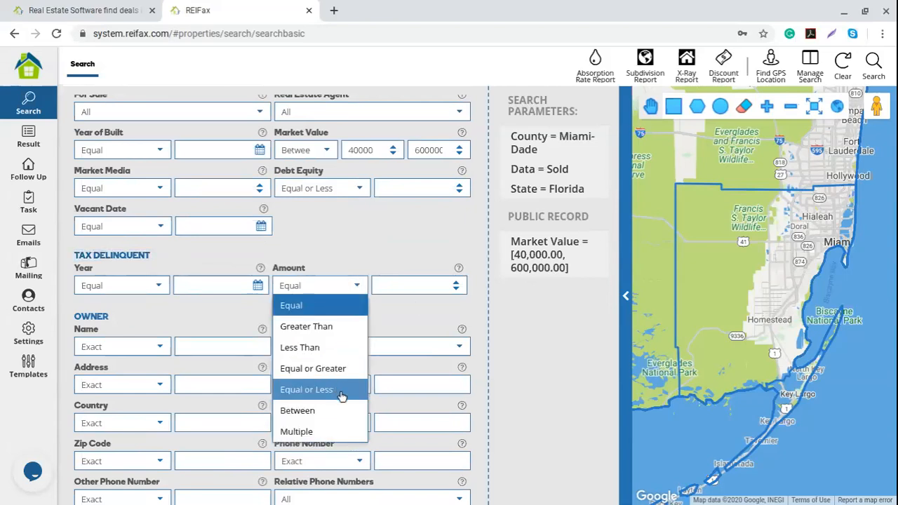
pyautogui.click(341, 370)
pyautogui.click(389, 279)
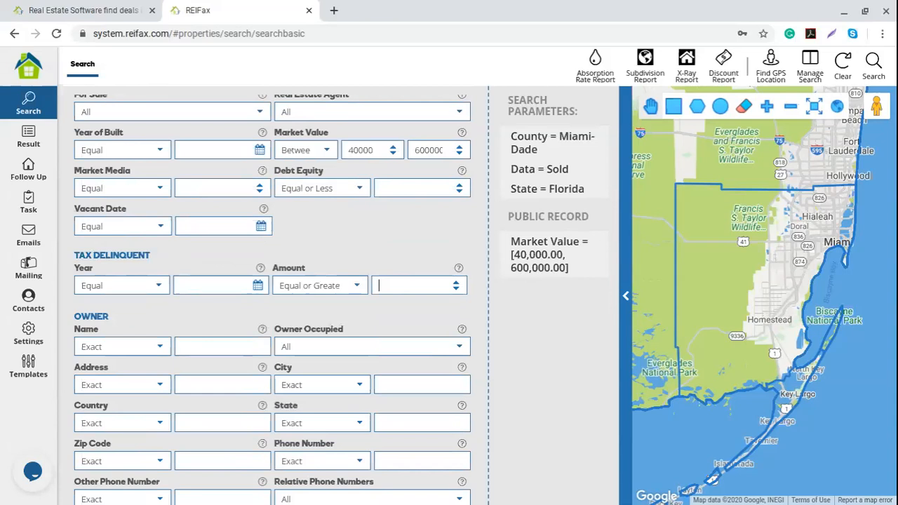
pyautogui.write('1000')
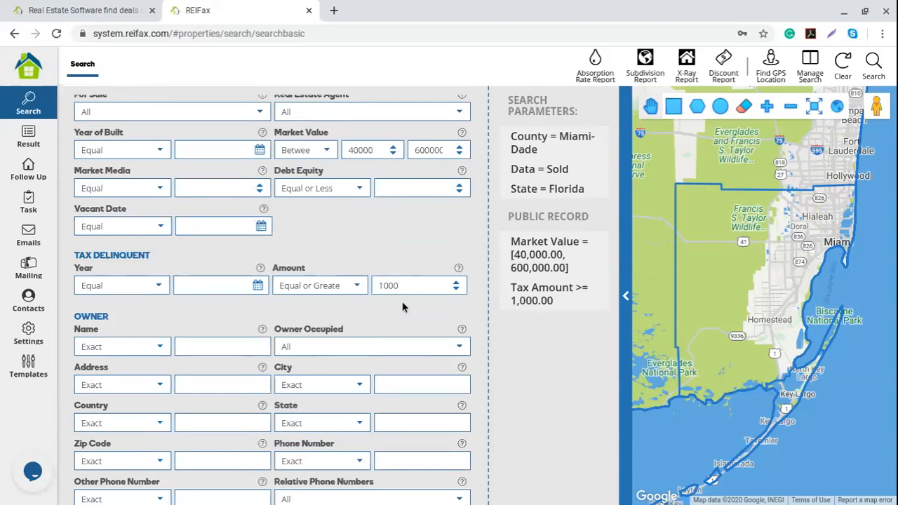
# Check the Tax Delinquent Year picker and Year comparison choices, leaving them unchanged.
pyautogui.click(257, 287)
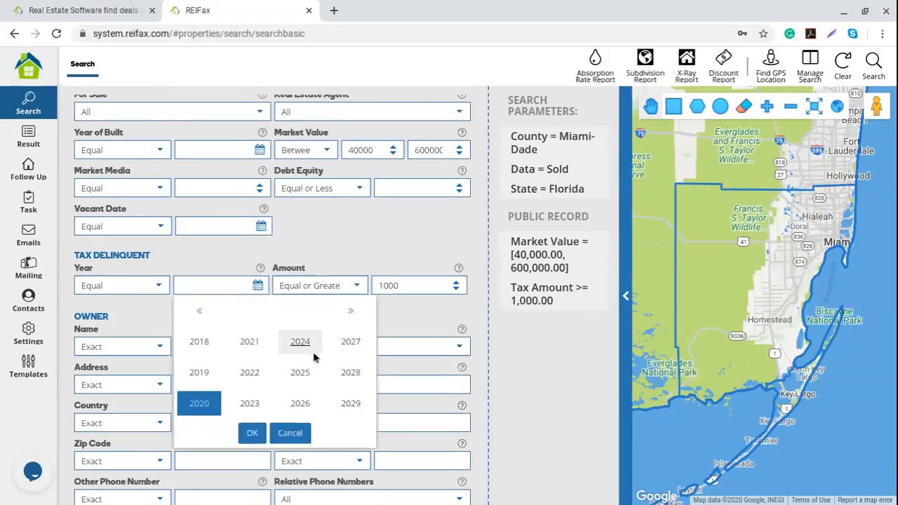
pyautogui.click(162, 286)
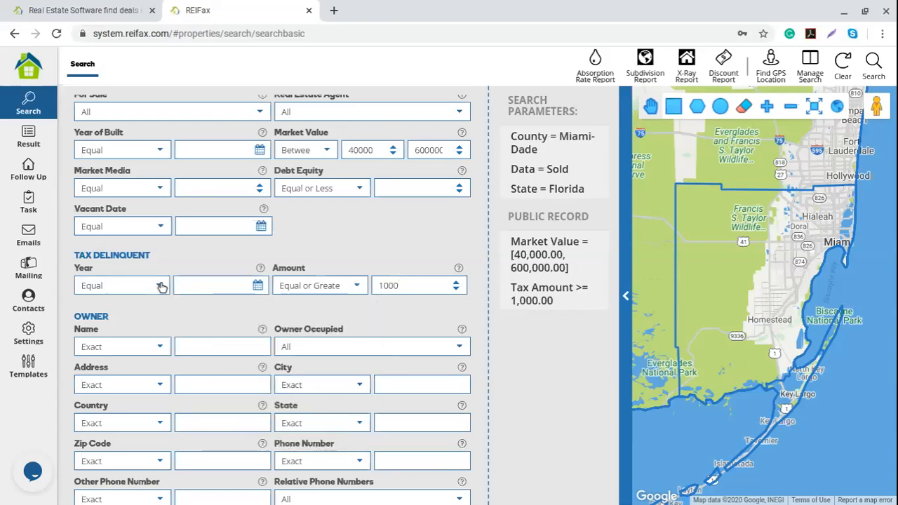
pyautogui.click(160, 286)
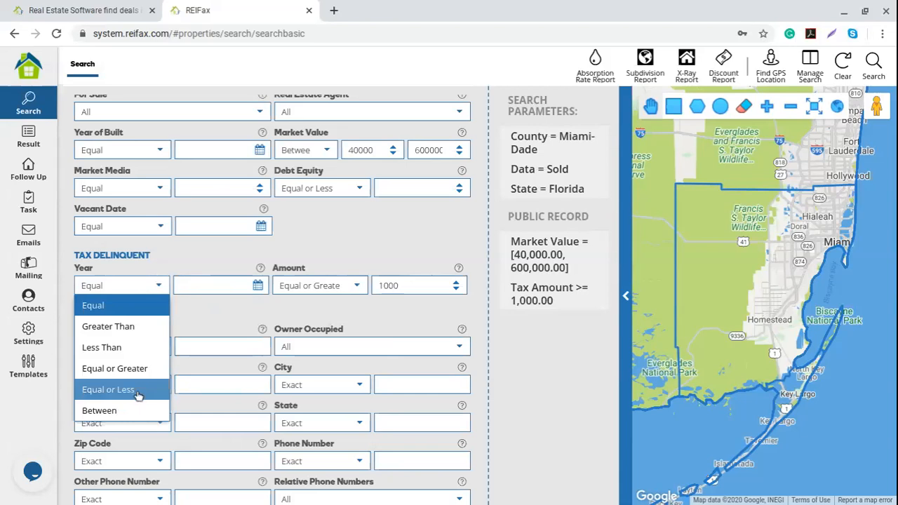
pyautogui.click(252, 314)
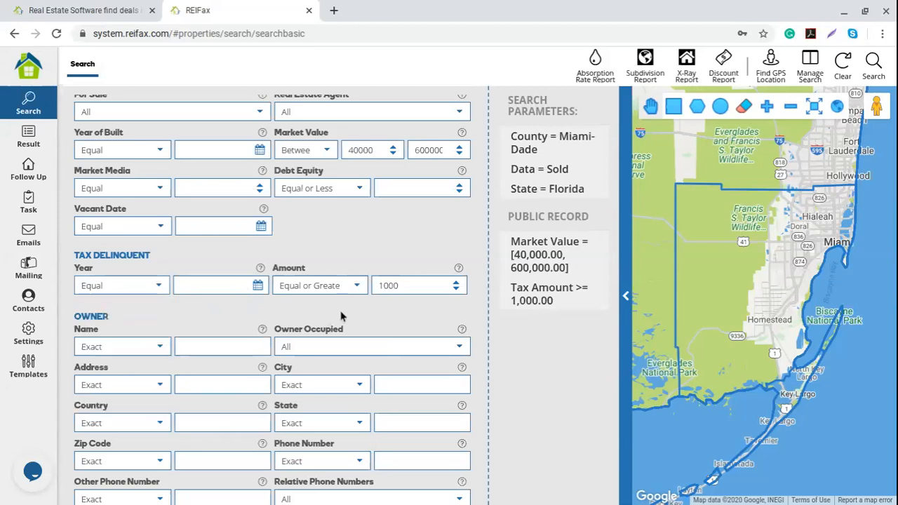
pyautogui.scroll(-3, 208, 318)
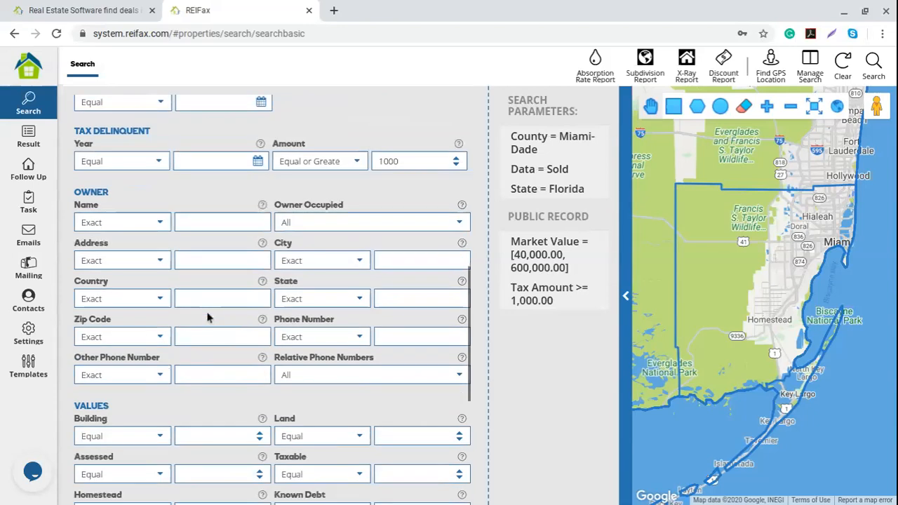
pyautogui.click(197, 171)
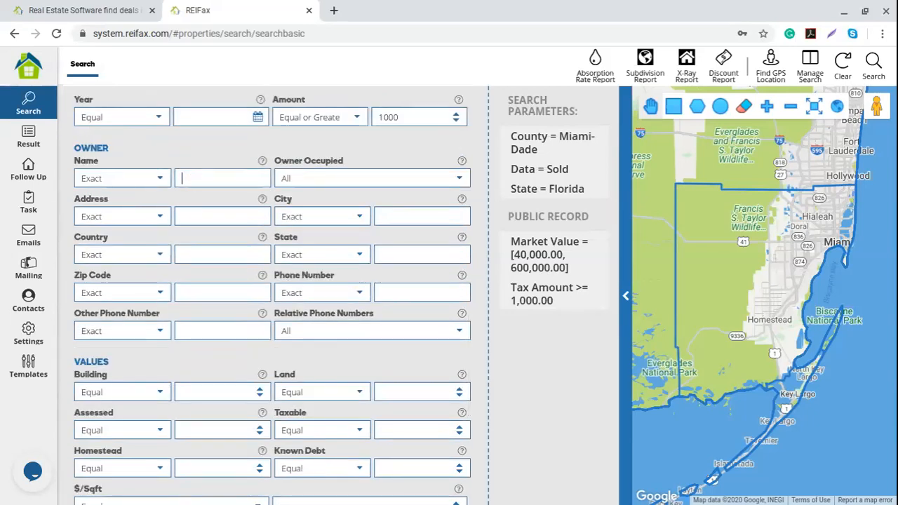
# Enter 'john' as Owner Name, set matching to Contains, then delete the name.
pyautogui.write('john')
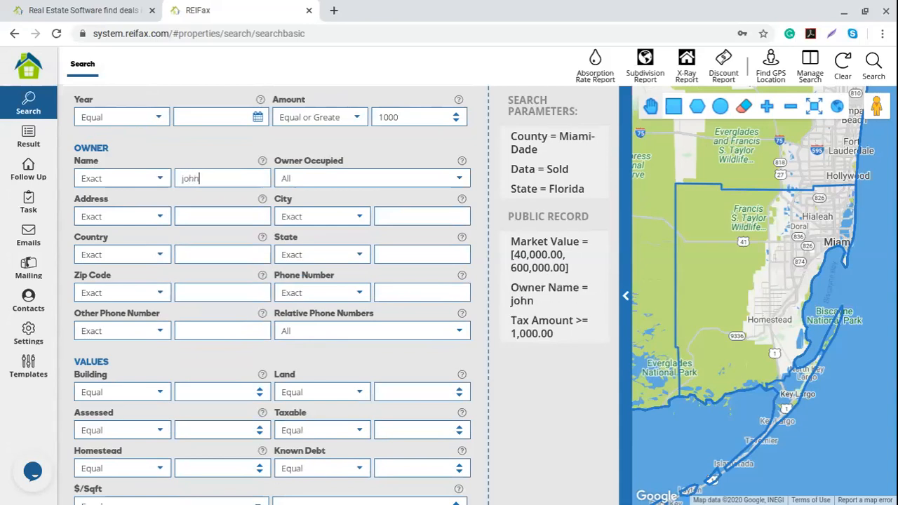
pyautogui.click(141, 176)
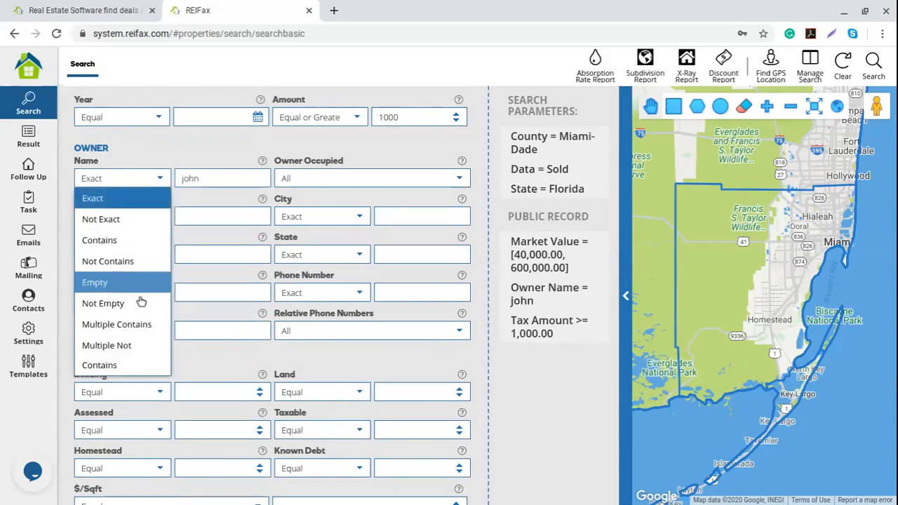
pyautogui.click(113, 240)
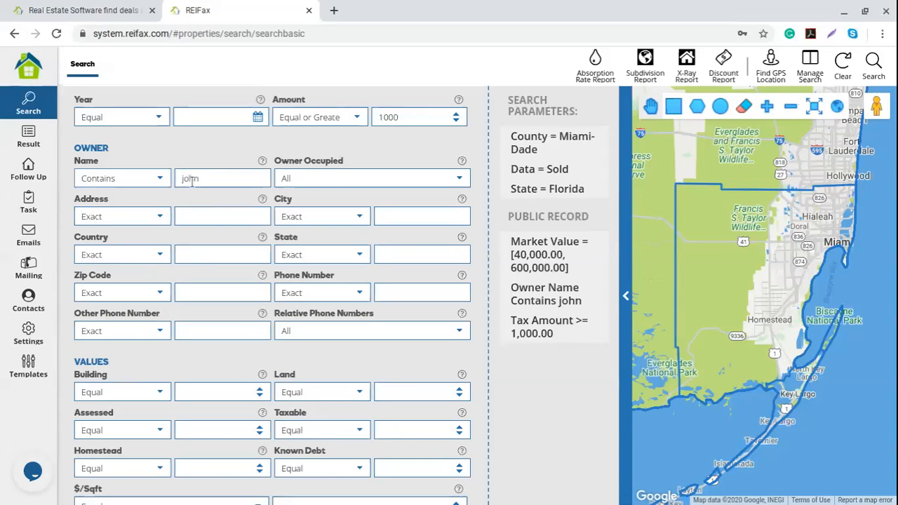
pyautogui.moveTo(218, 180); pyautogui.dragTo(162, 179)
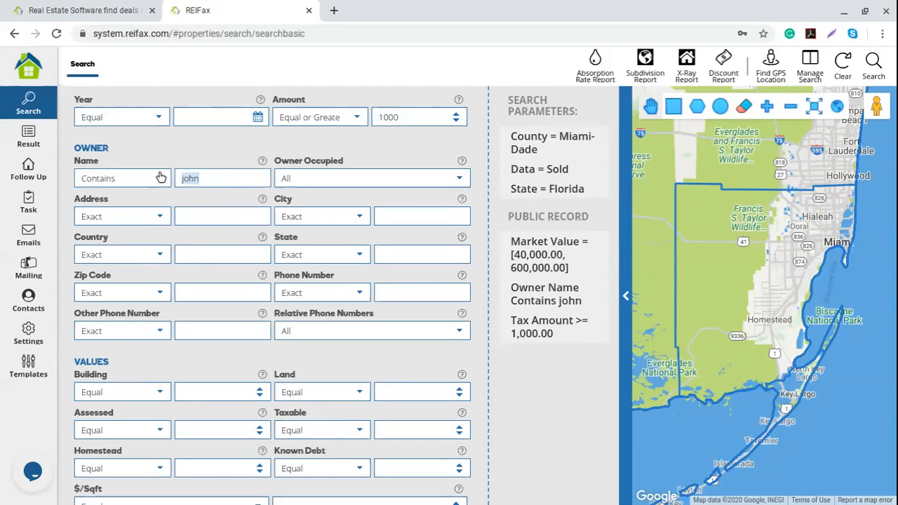
pyautogui.press('BackSpace')
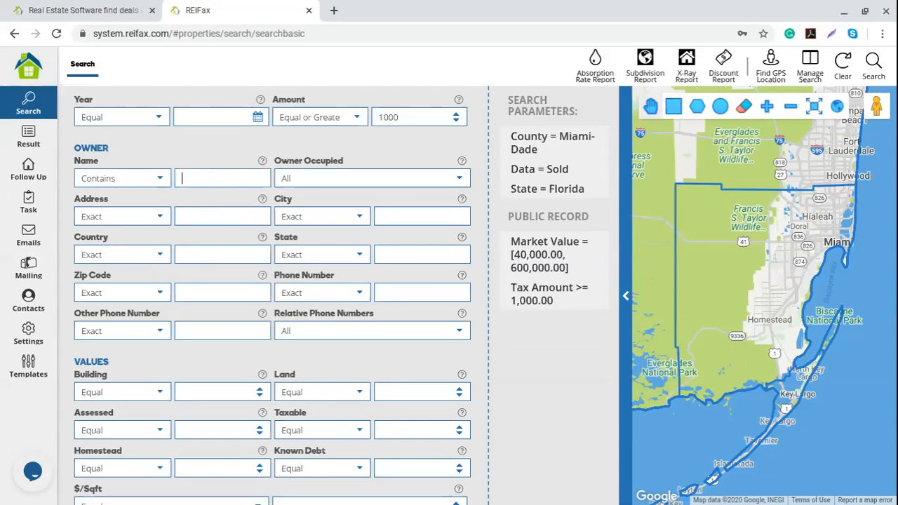
pyautogui.click(457, 182)
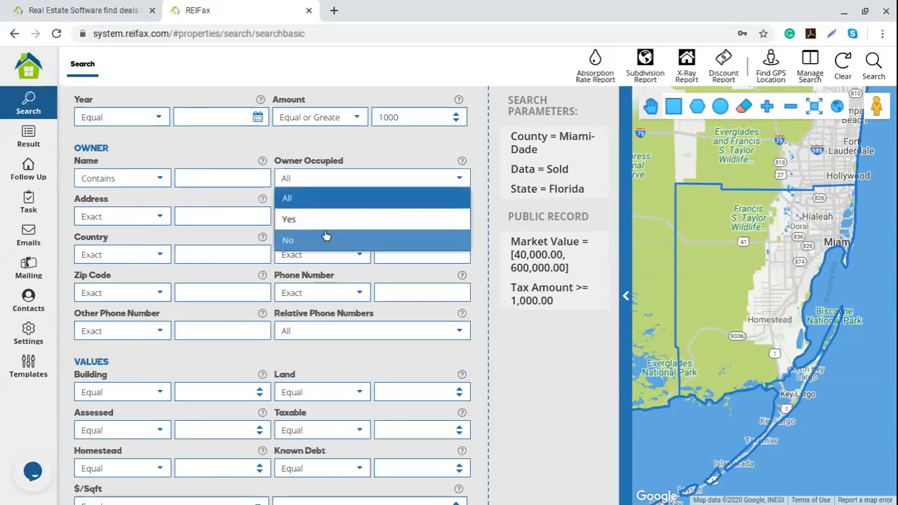
# Keep Owner Occupied at All and set owner State to Multiple Not Contains 'Florida,FL'.
pyautogui.click(388, 179)
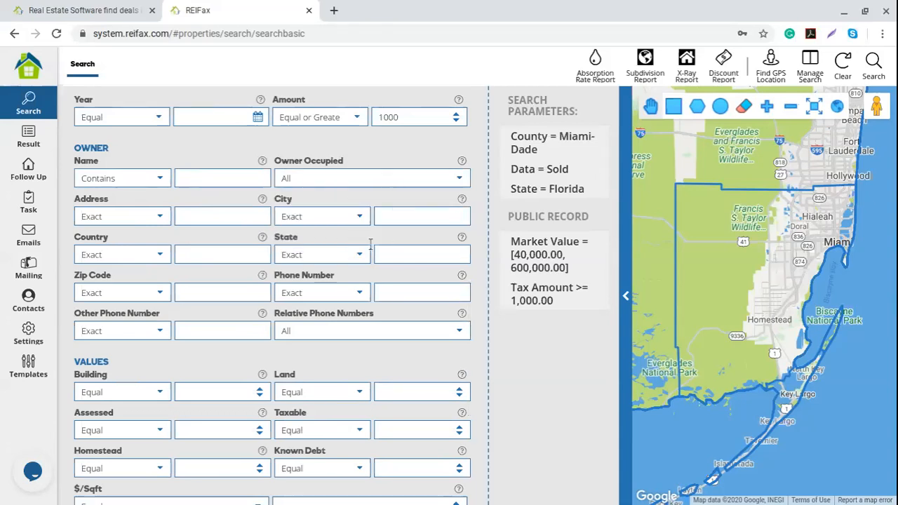
pyautogui.click(350, 254)
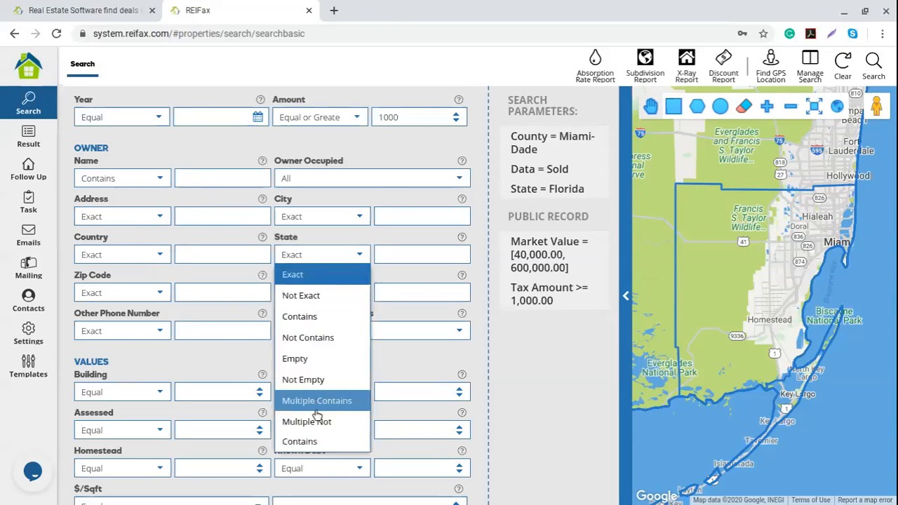
pyautogui.click(327, 339)
pyautogui.click(404, 254)
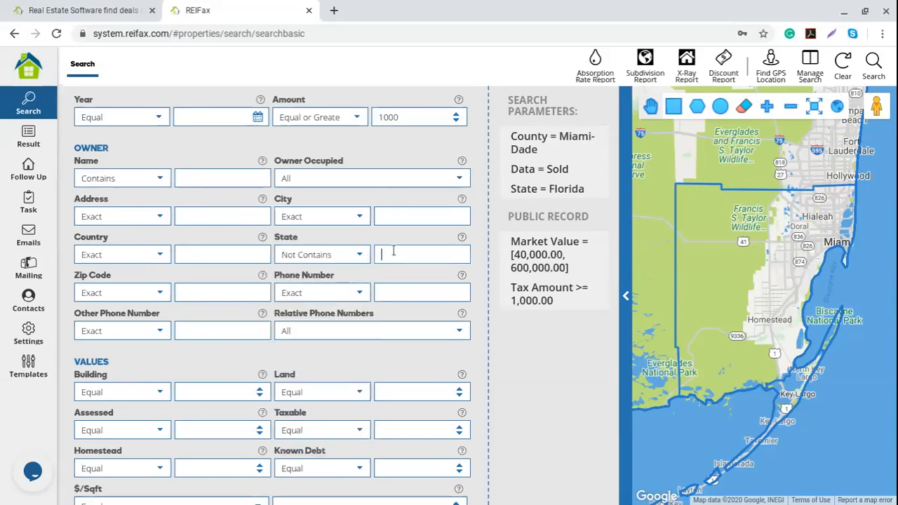
pyautogui.write('Florida')
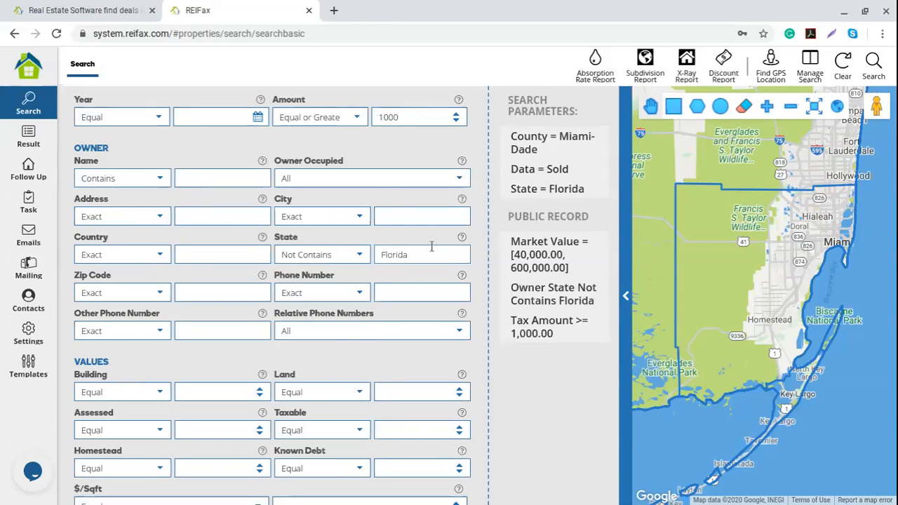
pyautogui.click(360, 256)
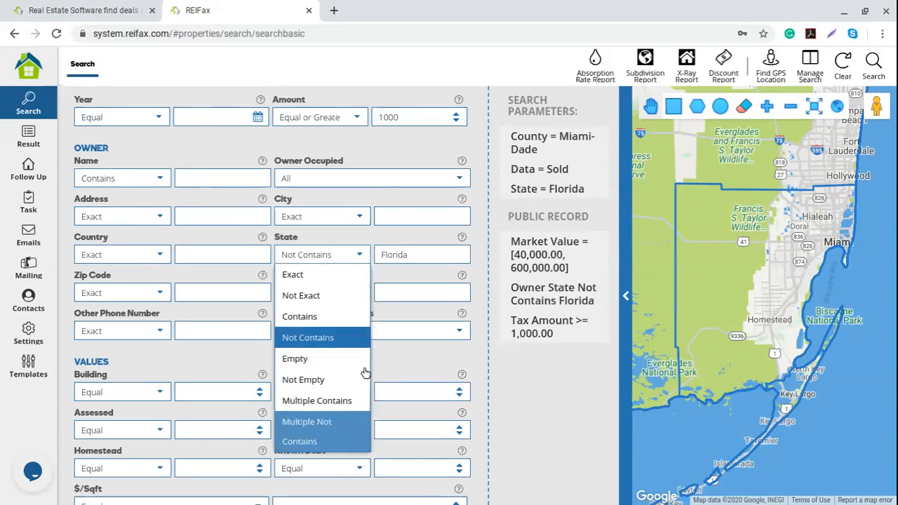
pyautogui.click(345, 427)
pyautogui.click(415, 255)
pyautogui.write(',F')
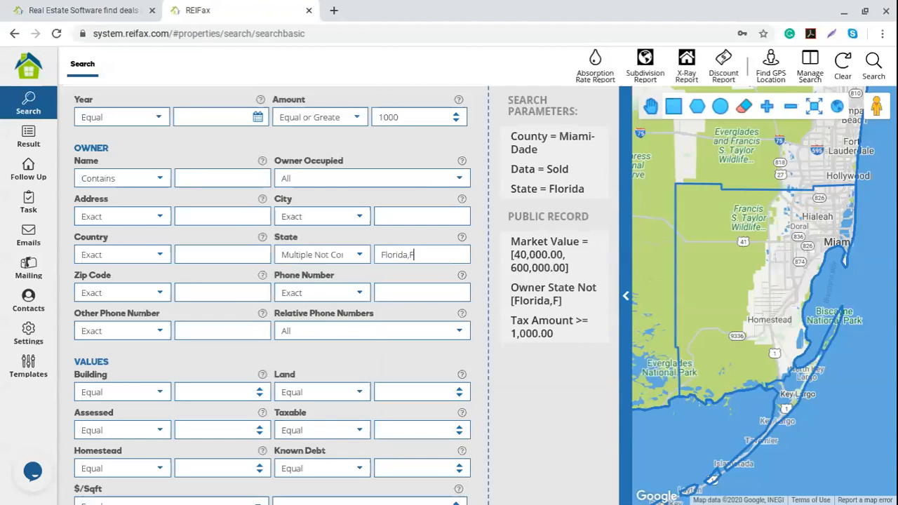
pyautogui.write('L')
pyautogui.scroll(-3, 222, 314)
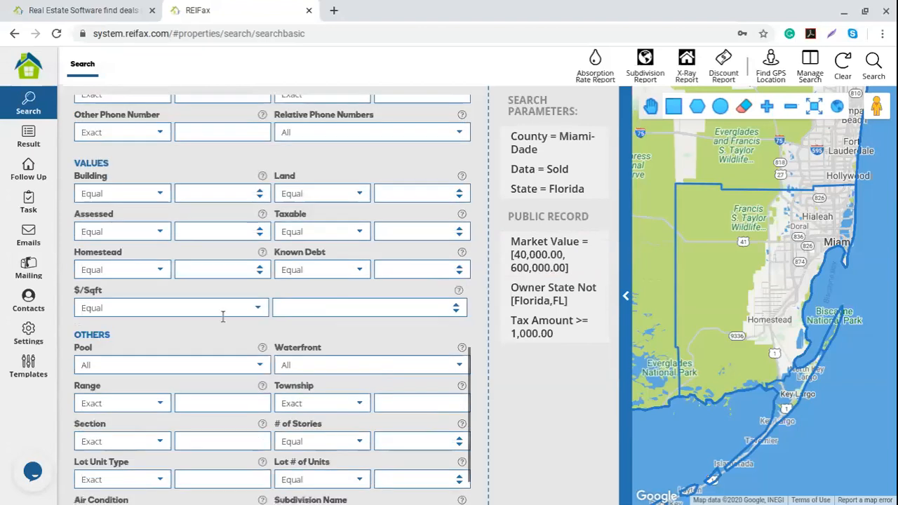
pyautogui.scroll(12, 256, 308)
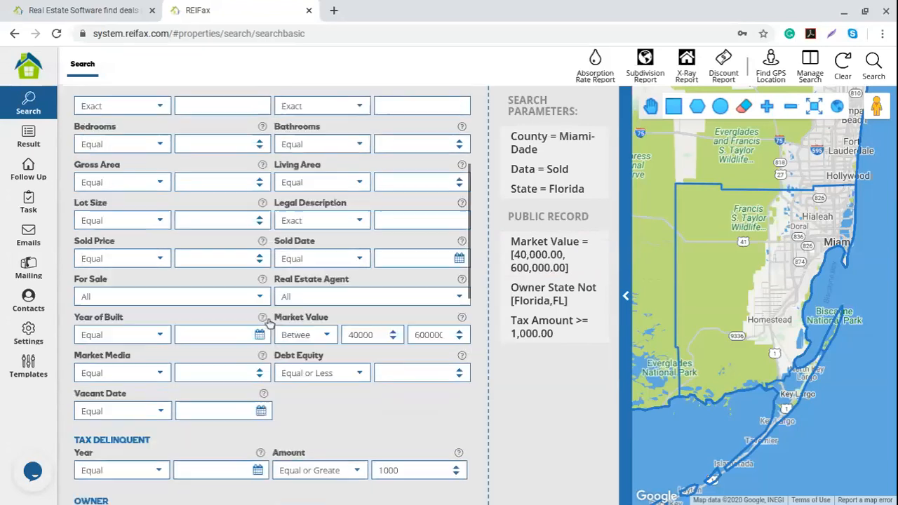
pyautogui.scroll(2, 256, 327)
pyautogui.scroll(-10, 168, 342)
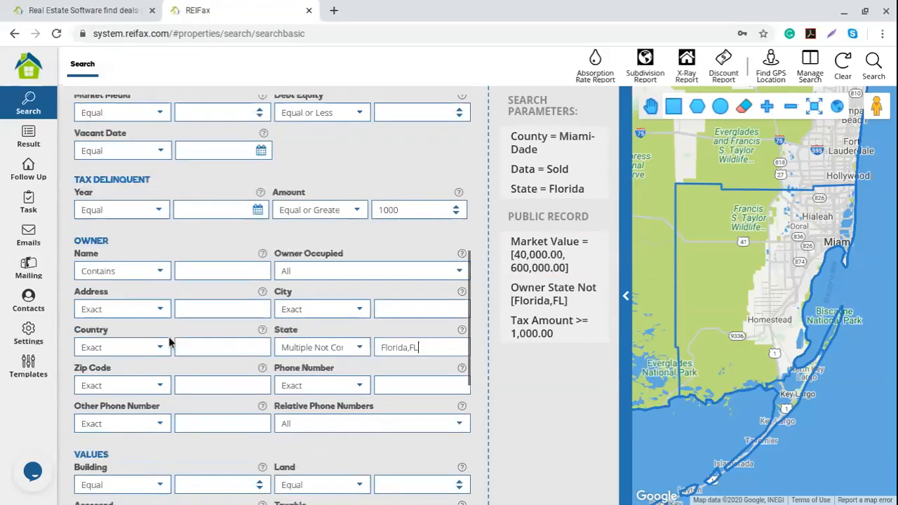
pyautogui.scroll(-2, 170, 342)
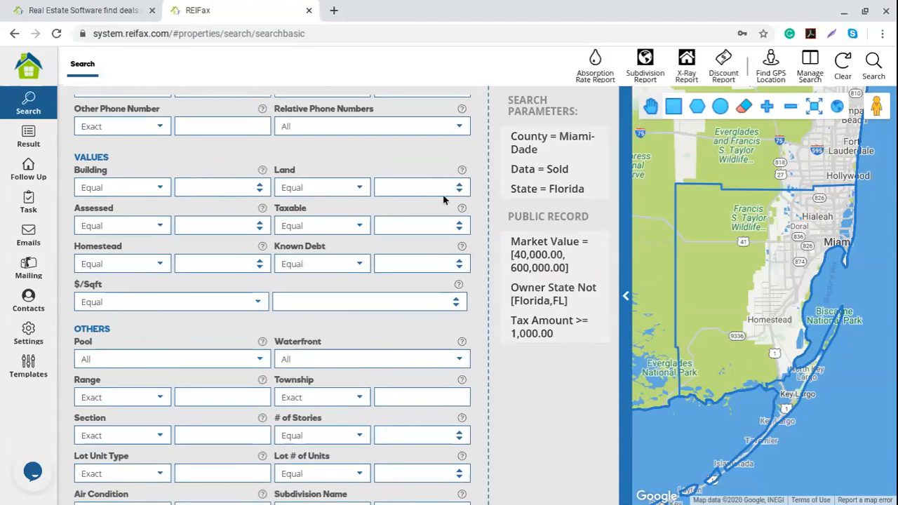
pyautogui.scroll(-1, 330, 188)
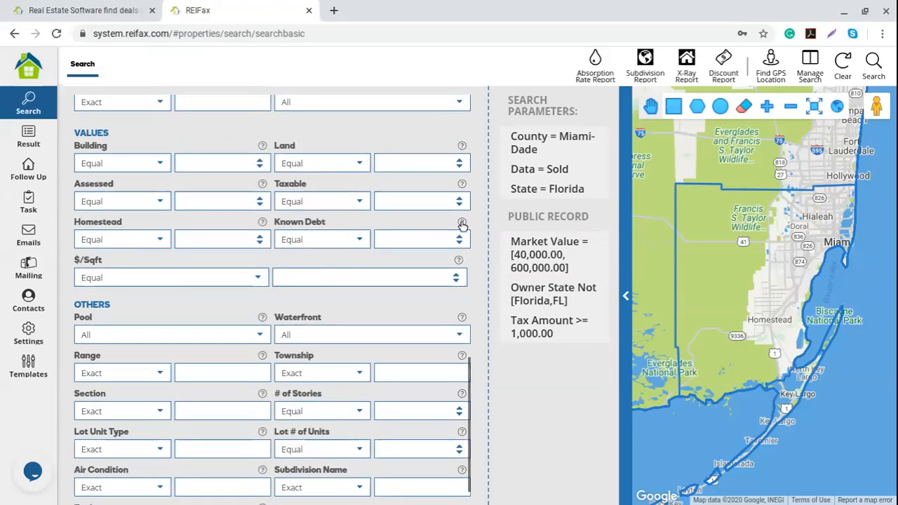
pyautogui.moveTo(461, 223)
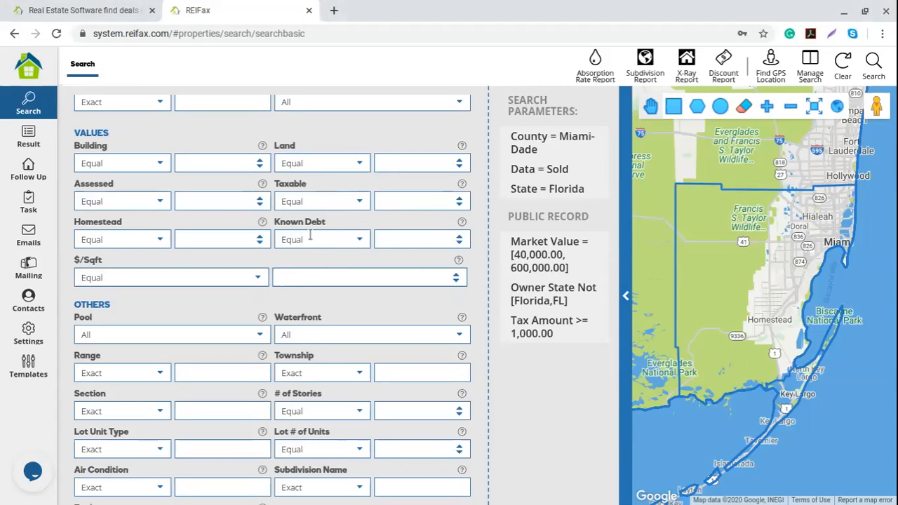
# Set Known Debt to Between with 100000 as minimum and 200000 as maximum.
pyautogui.click(360, 239)
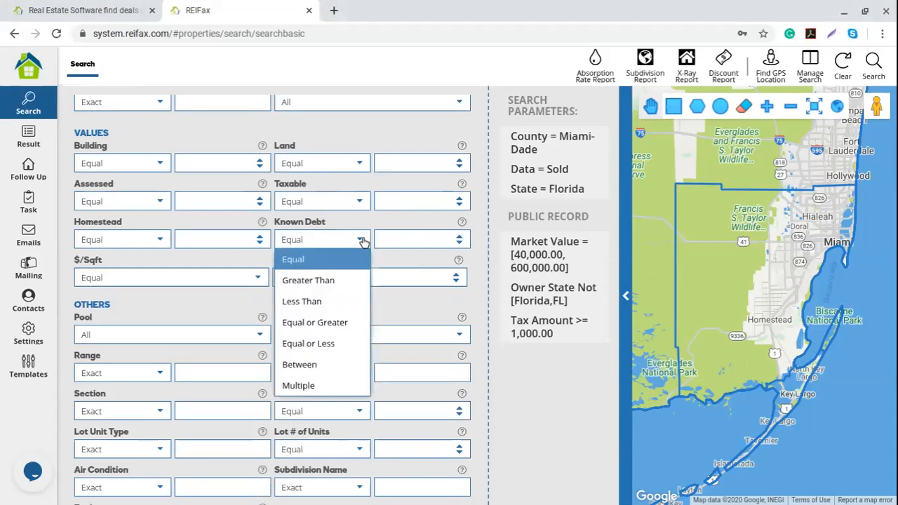
pyautogui.click(343, 365)
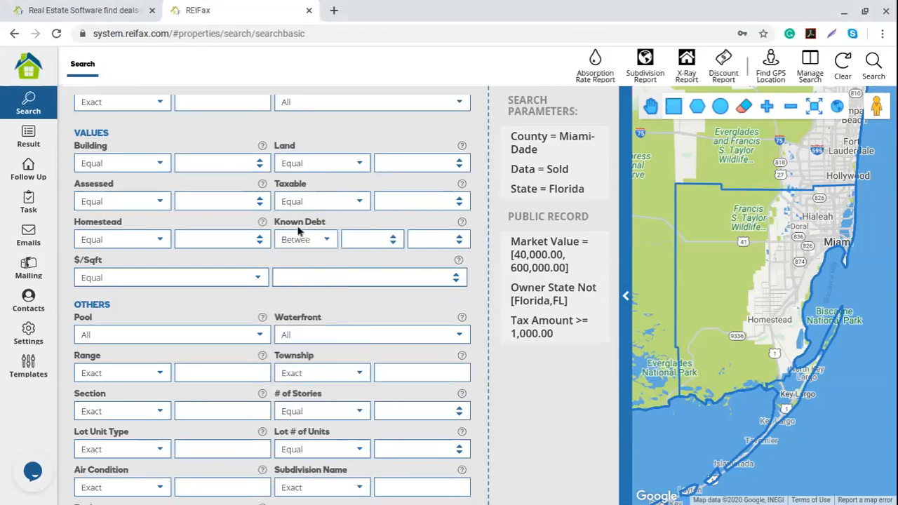
pyautogui.click(352, 241)
pyautogui.write('100000')
pyautogui.click(426, 237)
pyautogui.write('20000')
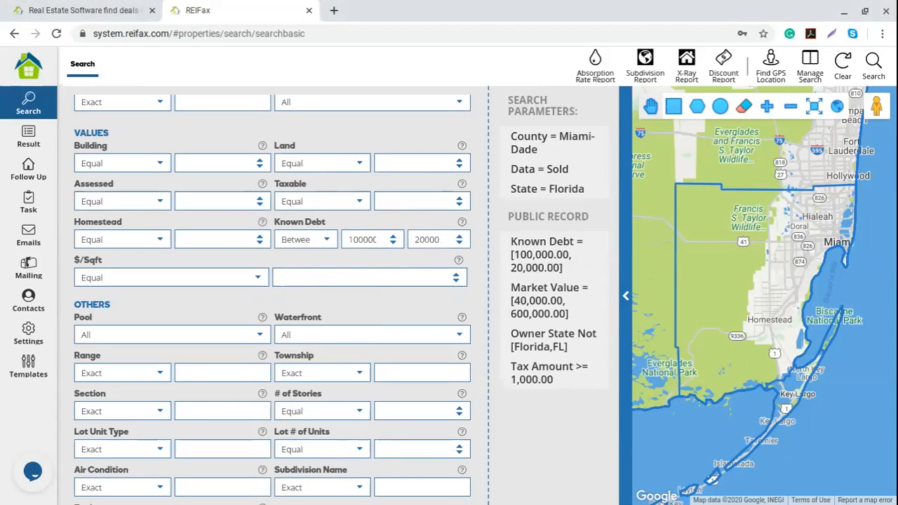
pyautogui.write('0')
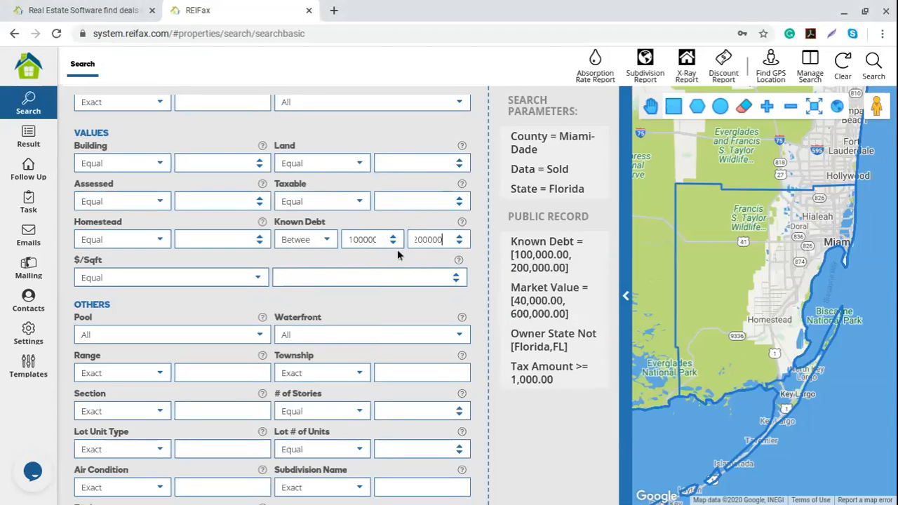
pyautogui.moveTo(537, 261)
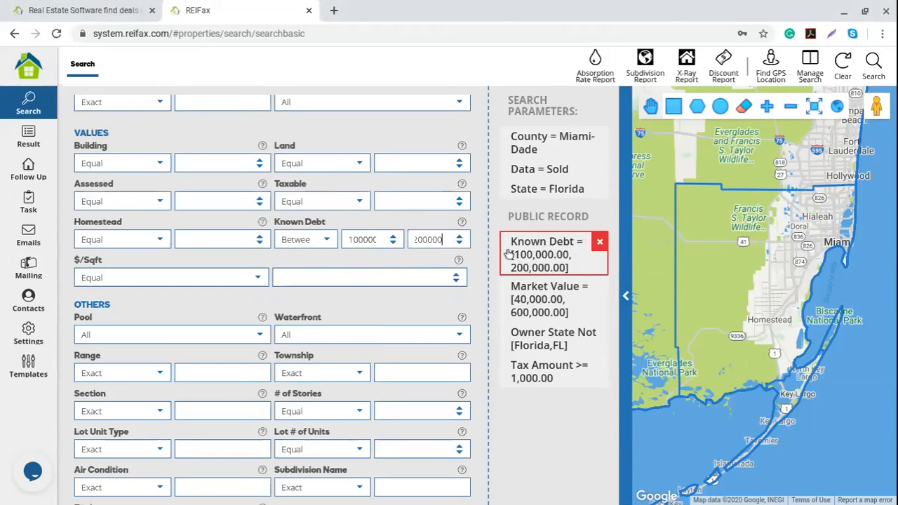
pyautogui.scroll(-1, 351, 323)
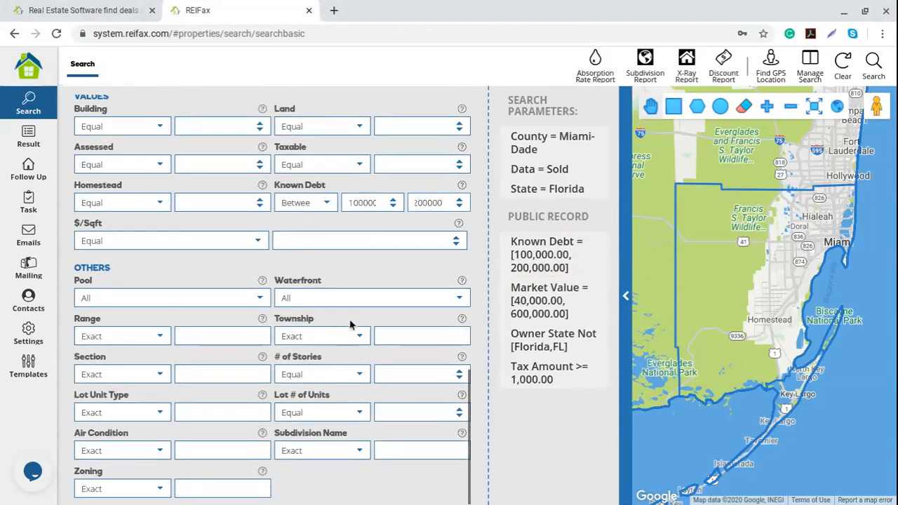
# Scroll back up to the Location, State, County and Data fields at the form's top.
pyautogui.scroll(7, 351, 324)
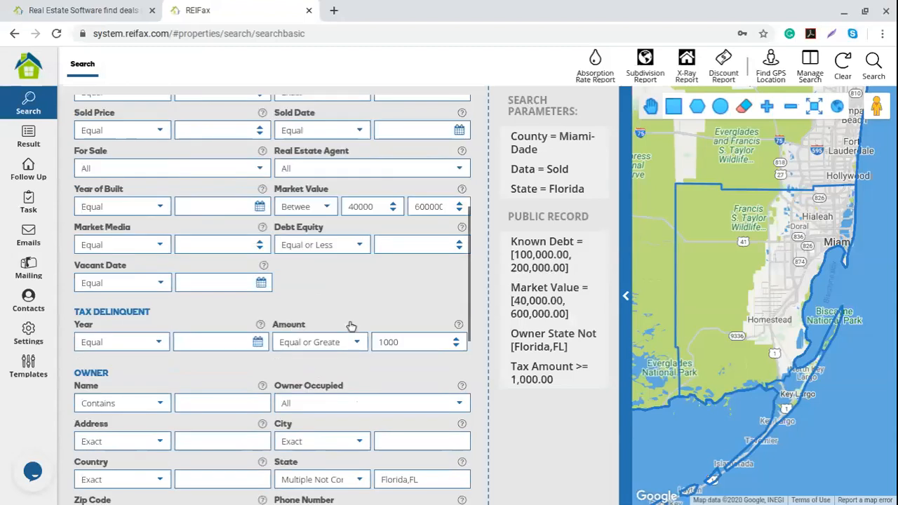
pyautogui.scroll(5, 351, 326)
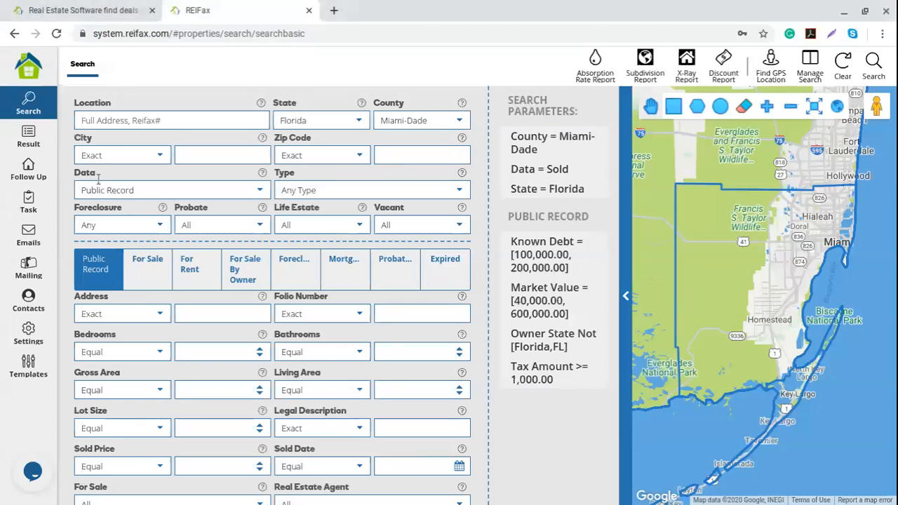
# Switch the Data source to For Sale and browse each criteria category tab.
pyautogui.click(252, 197)
pyautogui.click(110, 231)
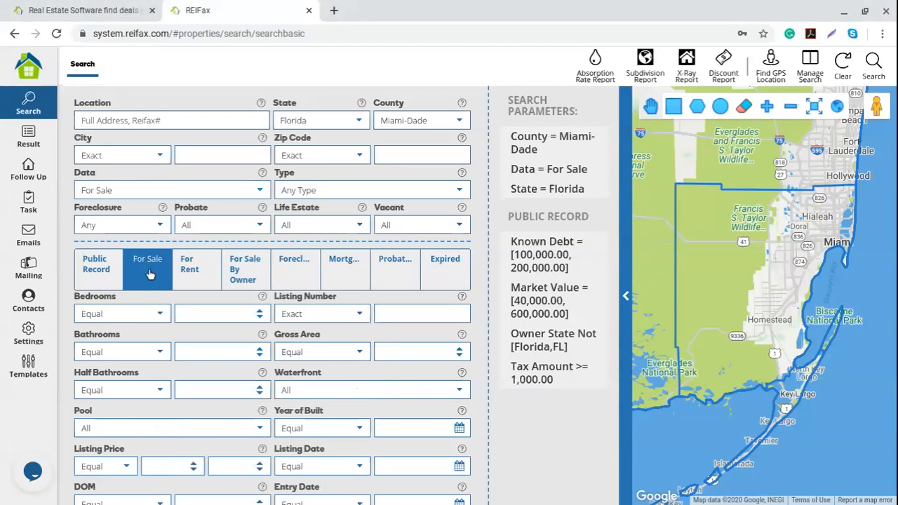
pyautogui.click(112, 272)
pyautogui.click(203, 275)
pyautogui.click(250, 277)
pyautogui.click(294, 275)
pyautogui.click(340, 280)
pyautogui.click(146, 279)
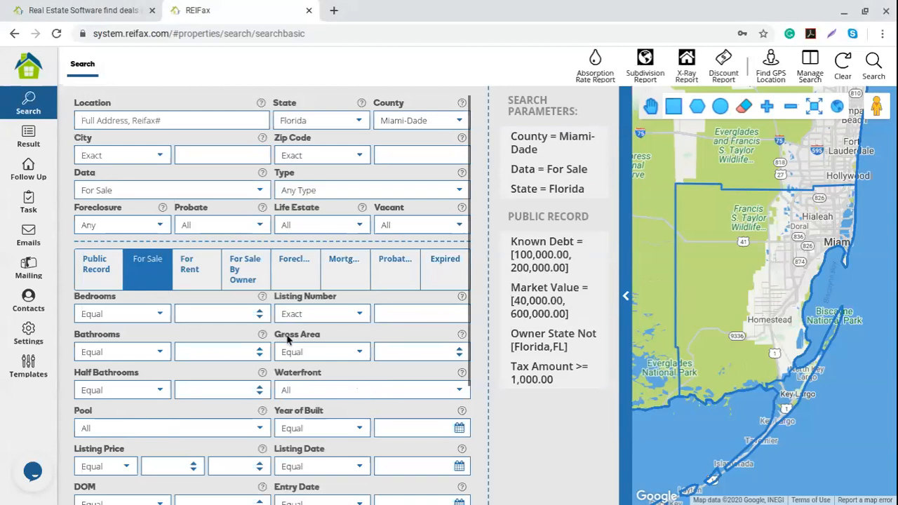
# Remove the Known Debt, Market Value, Owner State Not and Tax Amount parameters.
pyautogui.scroll(-1, 240, 364)
pyautogui.scroll(-1, 240, 363)
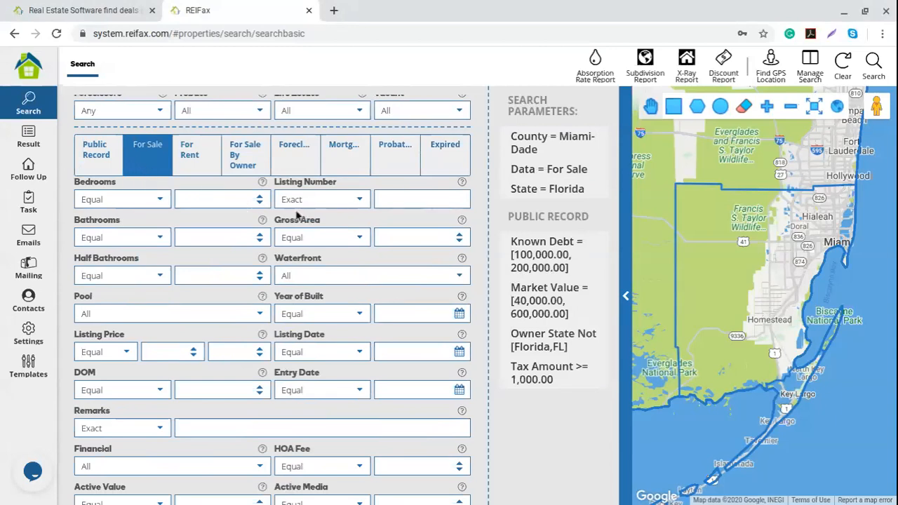
pyautogui.click(599, 242)
pyautogui.click(599, 242)
pyautogui.click(600, 242)
pyautogui.click(600, 242)
pyautogui.click(391, 201)
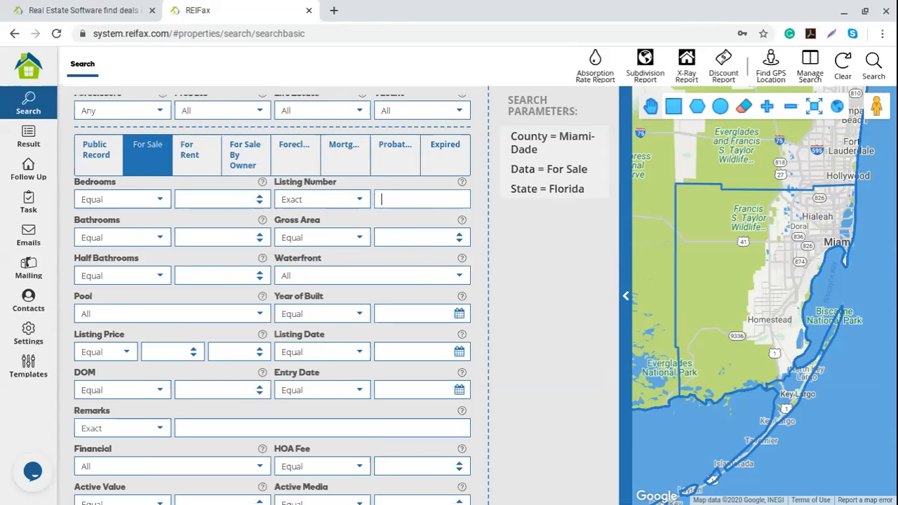
pyautogui.scroll(-1, 404, 233)
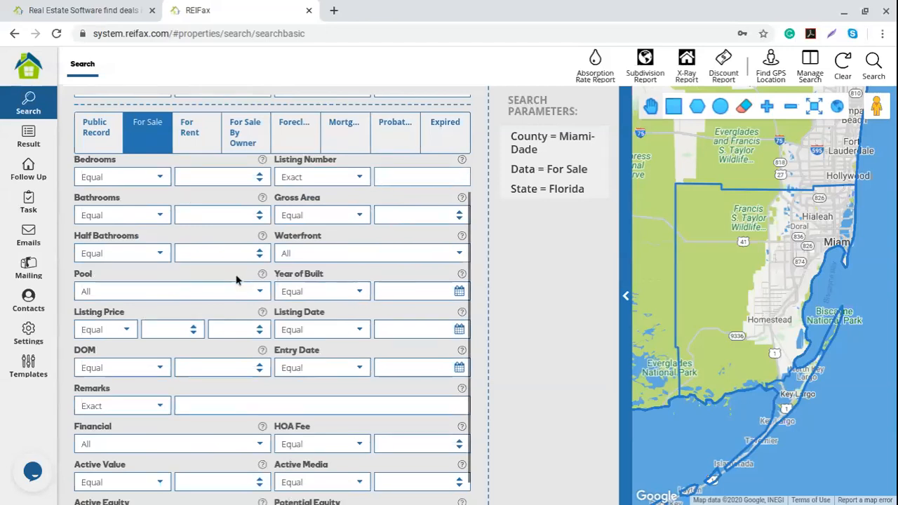
# Set Listing Price to Equal or Less with a 500000 maximum, then select that value.
pyautogui.scroll(-1, 236, 280)
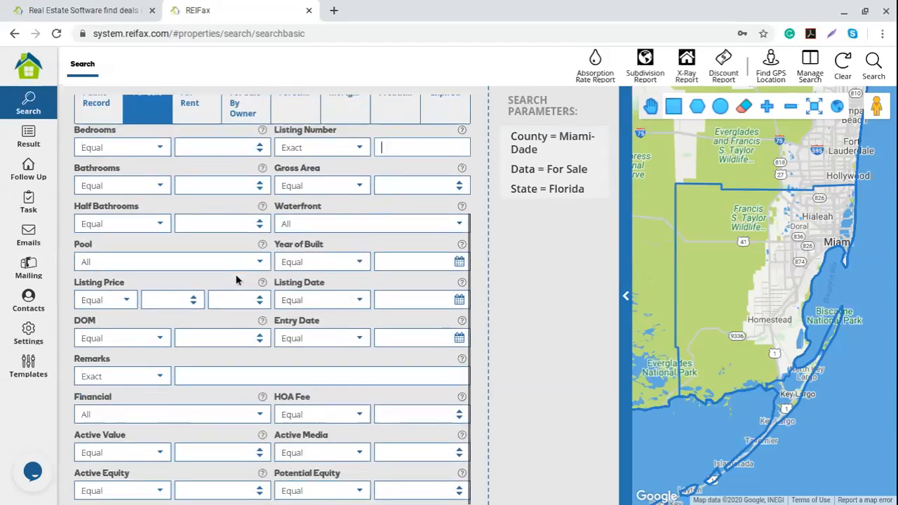
pyautogui.click(127, 300)
pyautogui.click(114, 217)
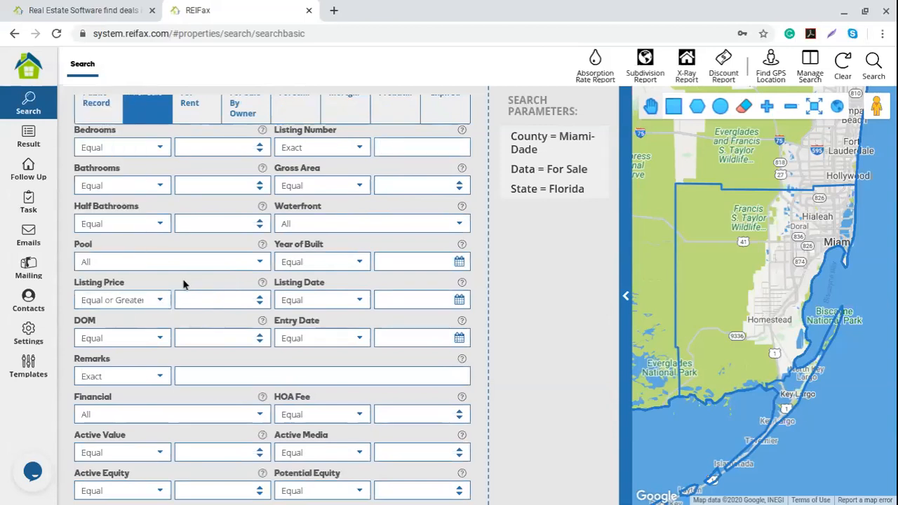
pyautogui.click(161, 301)
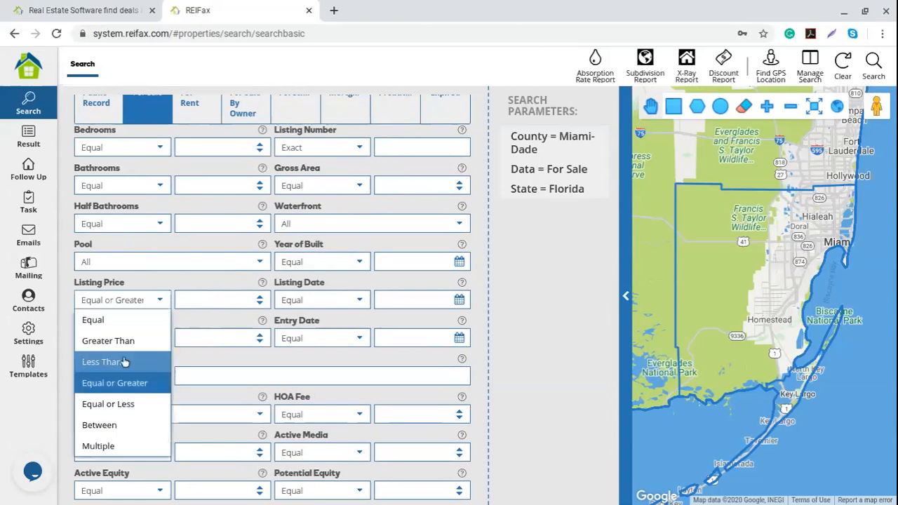
pyautogui.click(120, 405)
pyautogui.click(189, 304)
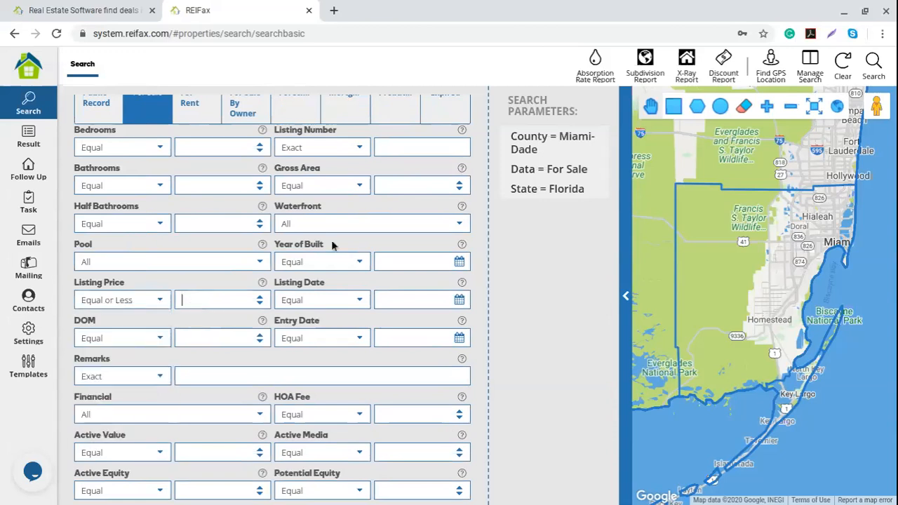
pyautogui.write('500000')
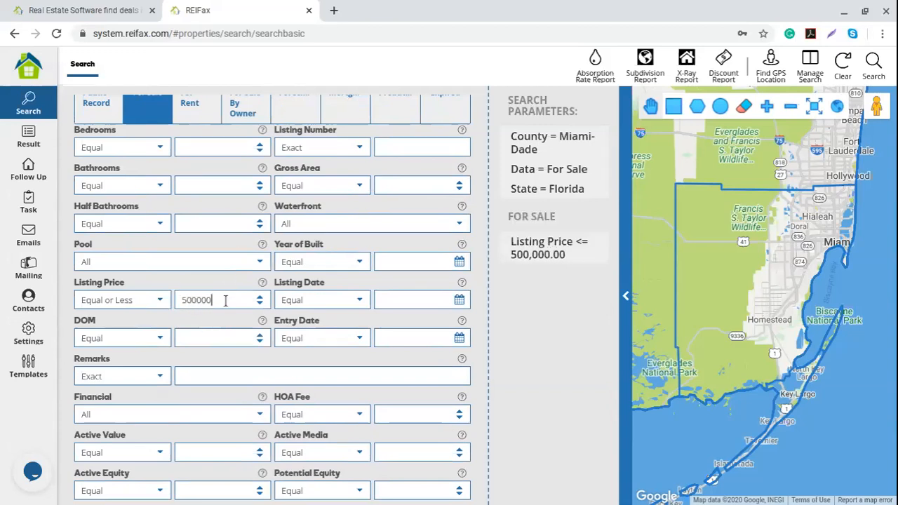
pyautogui.click(107, 300)
pyautogui.click(203, 300)
pyautogui.moveTo(212, 300); pyautogui.dragTo(172, 300)
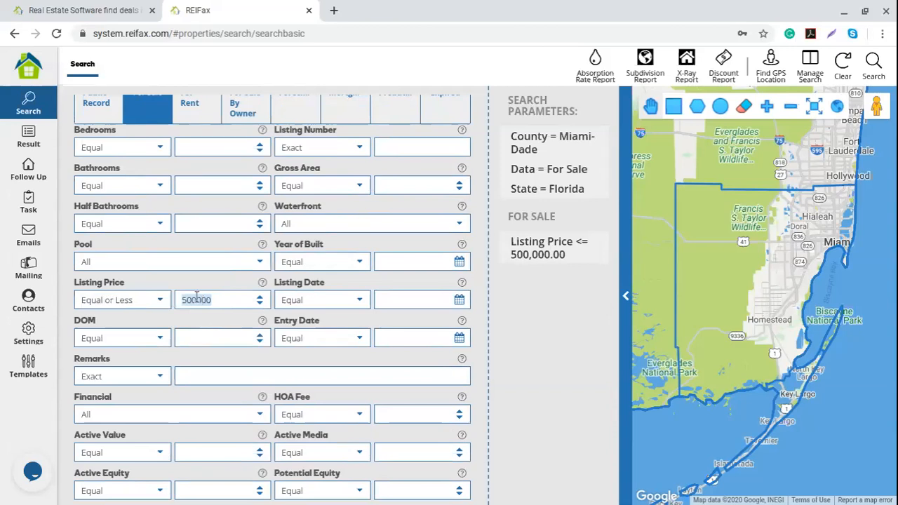
pyautogui.scroll(-2, 227, 306)
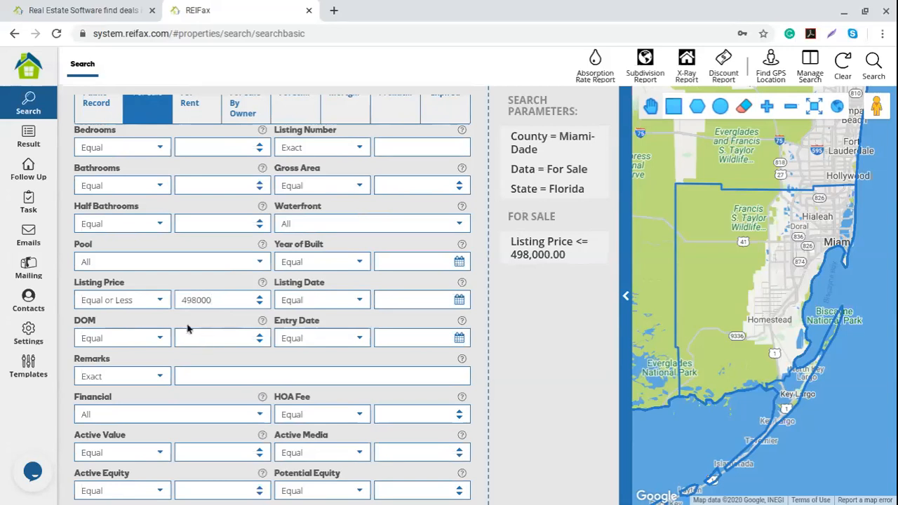
# Set DOM to Equal or Greater 50, replacing an initial at-most 15 entry.
pyautogui.click(167, 338)
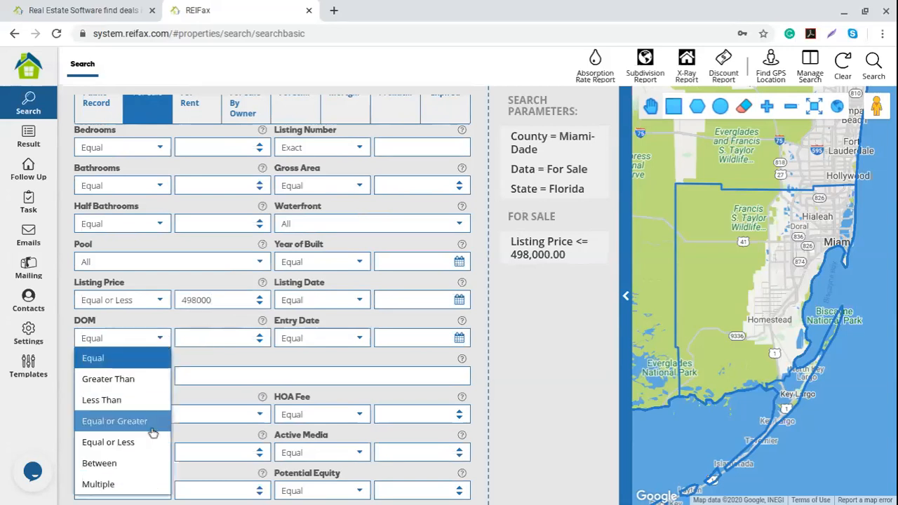
pyautogui.click(149, 443)
pyautogui.click(199, 341)
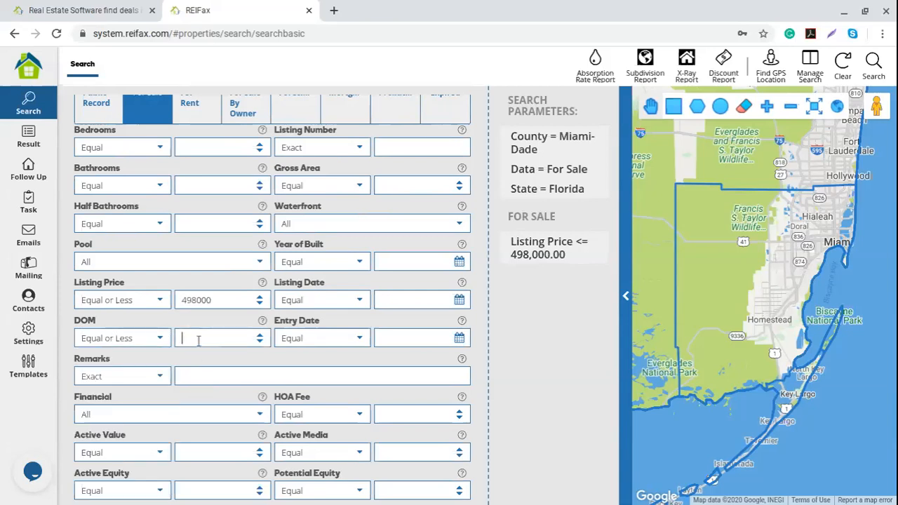
pyautogui.write('15')
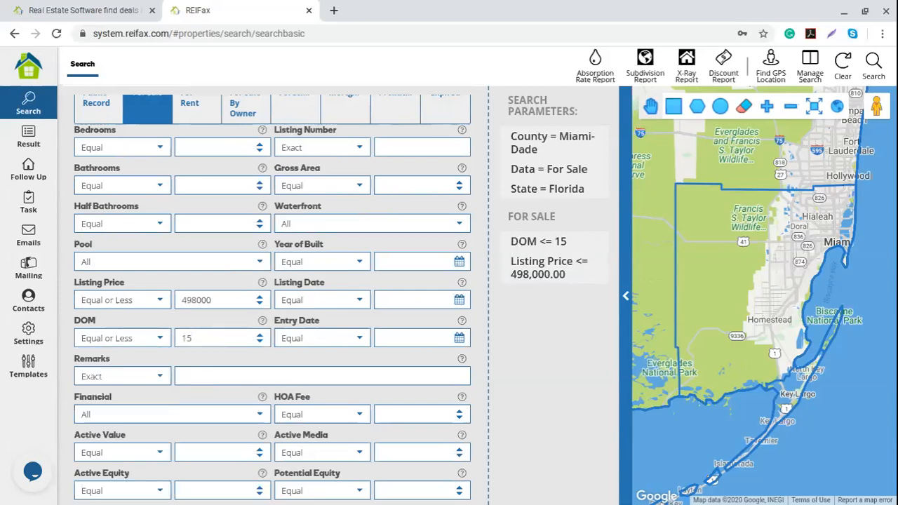
pyautogui.click(160, 342)
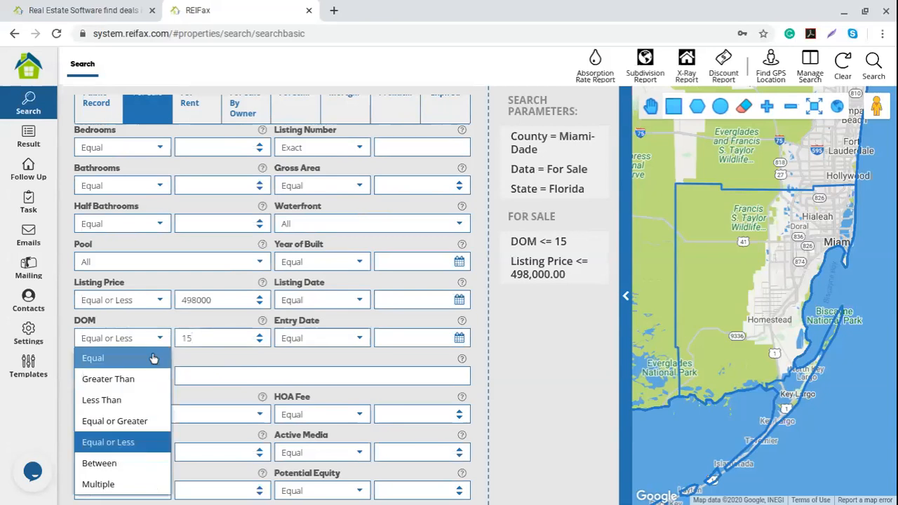
pyautogui.click(146, 421)
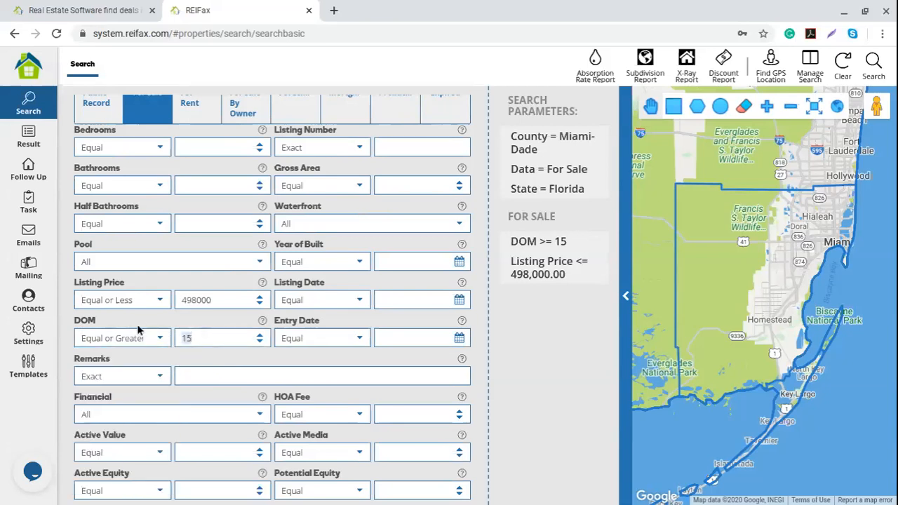
pyautogui.write('50')
# Set the Remarks keyword to 'tlc' instead of 'repairs', keeping the Exact match type.
pyautogui.click(188, 377)
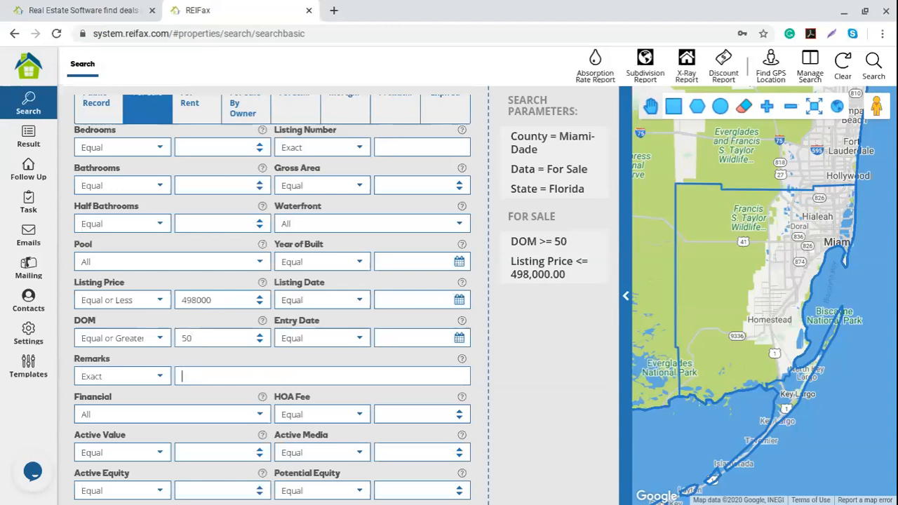
pyautogui.write('repirs')
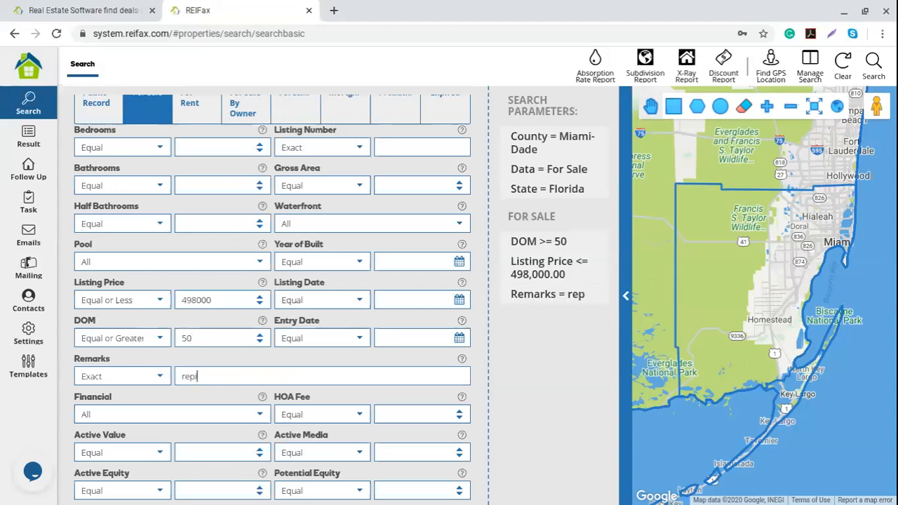
pyautogui.press('BackSpace')
pyautogui.press('BackSpace')
pyautogui.press('BackSpace')
pyautogui.write('airs')
pyautogui.press('BackSpace')
pyautogui.press('BackSpace')
pyautogui.press('BackSpace')
pyautogui.press('BackSpace')
pyautogui.press('BackSpace')
pyautogui.press('BackSpace')
pyautogui.press('BackSpace')
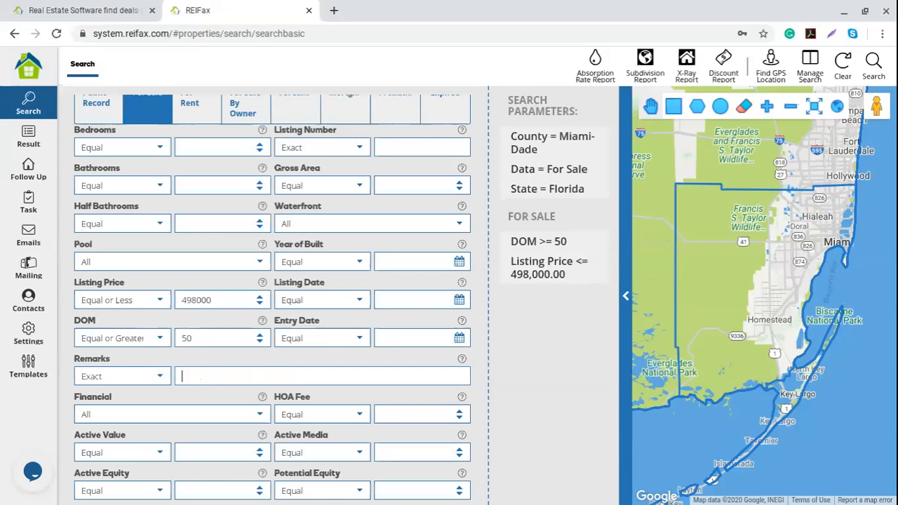
pyautogui.write('tlc')
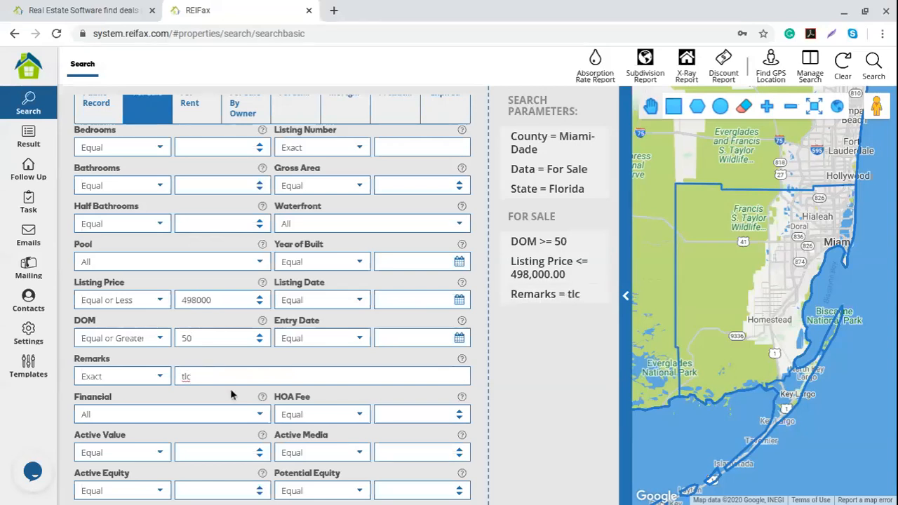
pyautogui.click(161, 377)
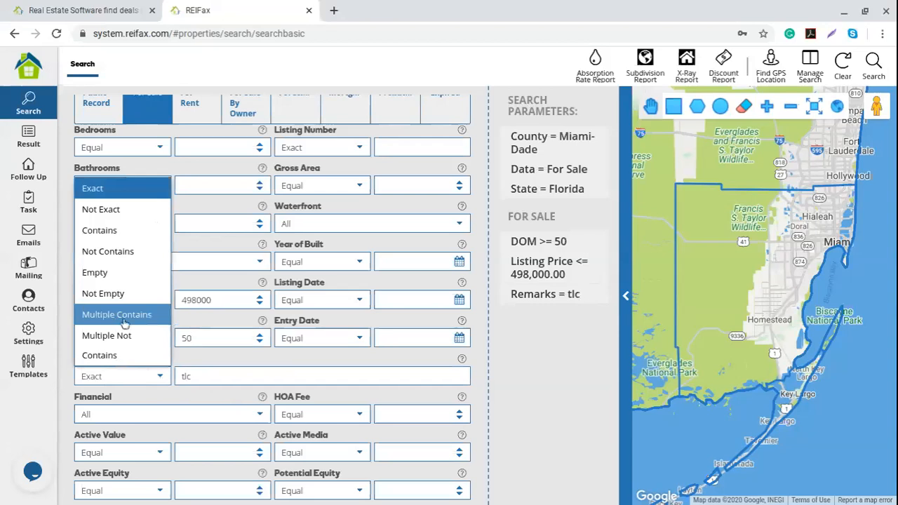
pyautogui.click(196, 373)
pyautogui.click(197, 376)
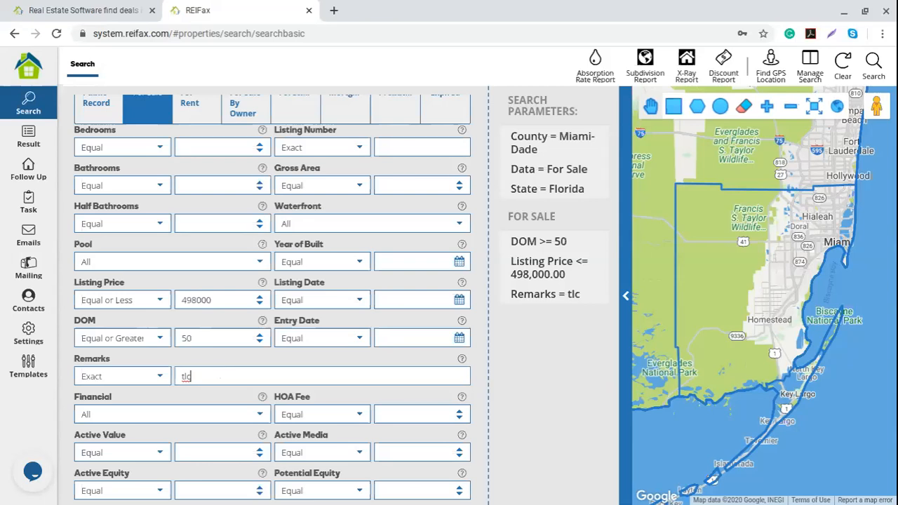
pyautogui.scroll(3, 222, 371)
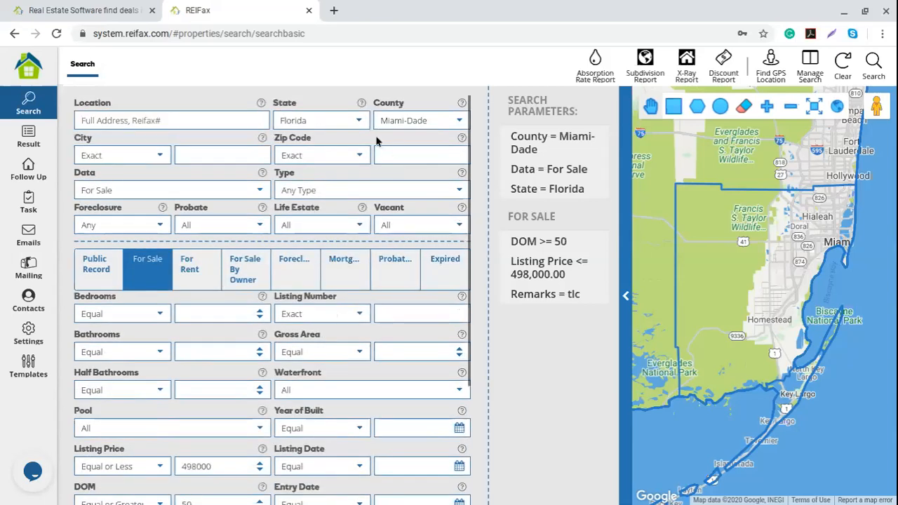
pyautogui.scroll(-5, 162, 370)
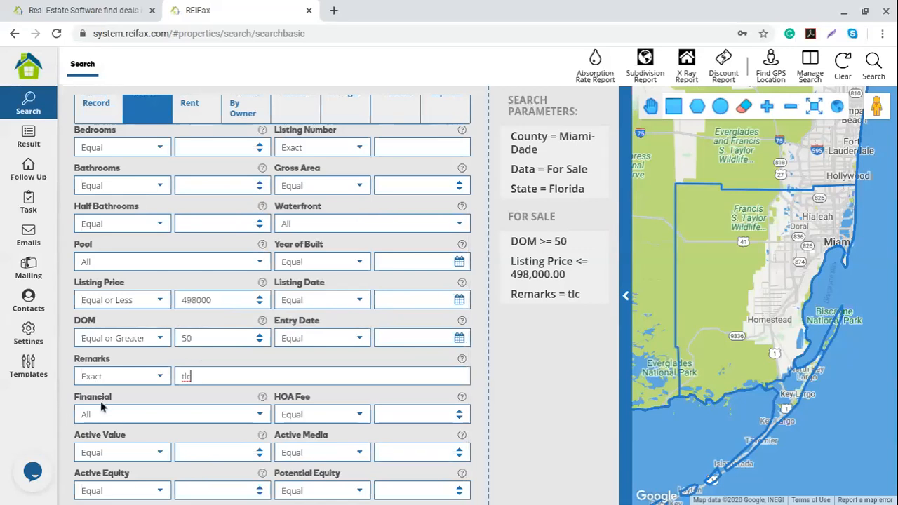
# Leave Financial at All and set Potential Equity to Equal or Greater than 5.
pyautogui.click(259, 416)
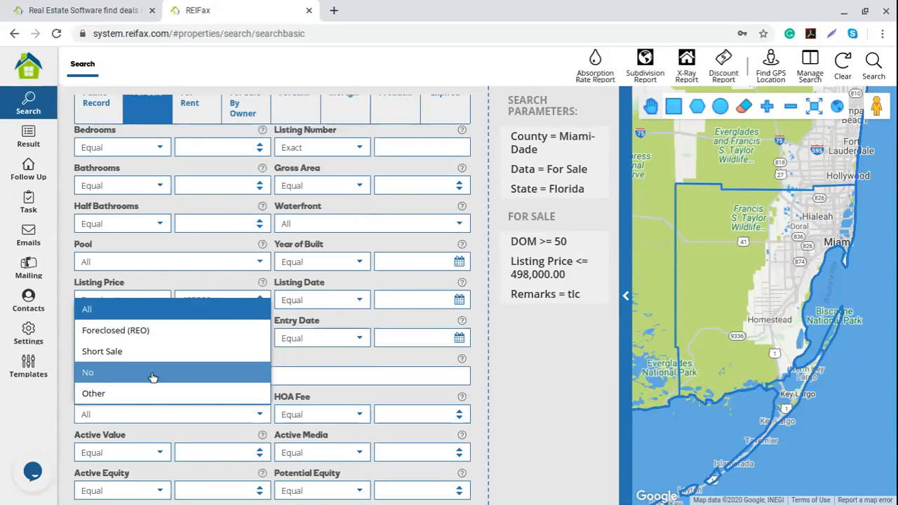
pyautogui.click(520, 405)
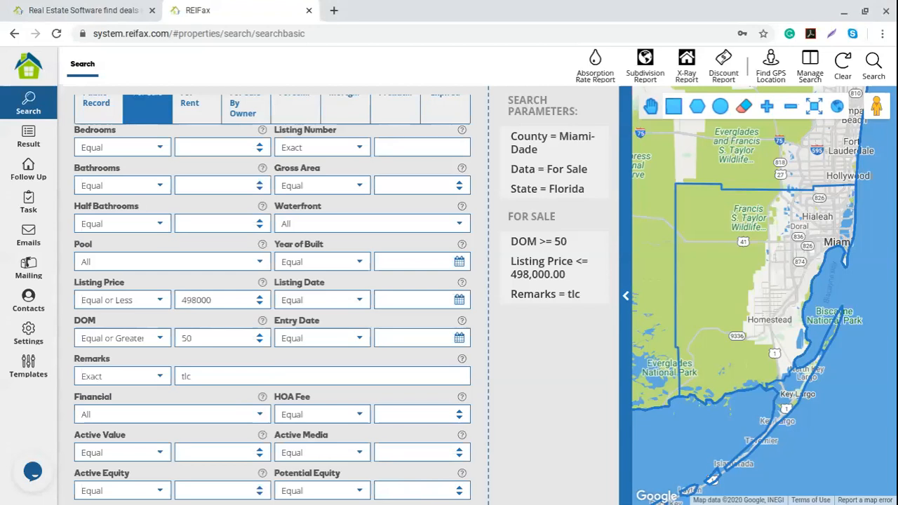
pyautogui.click(357, 492)
pyautogui.click(314, 406)
pyautogui.click(404, 491)
pyautogui.write('5')
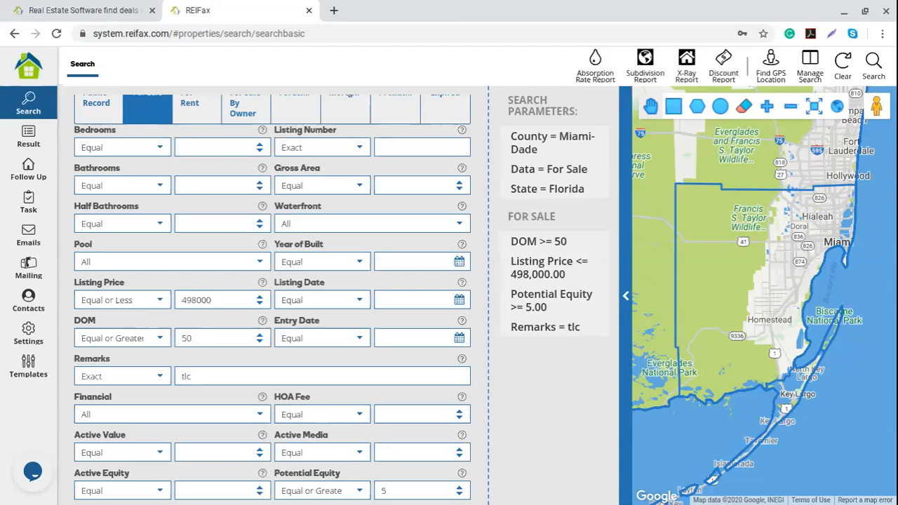
pyautogui.scroll(3, 374, 395)
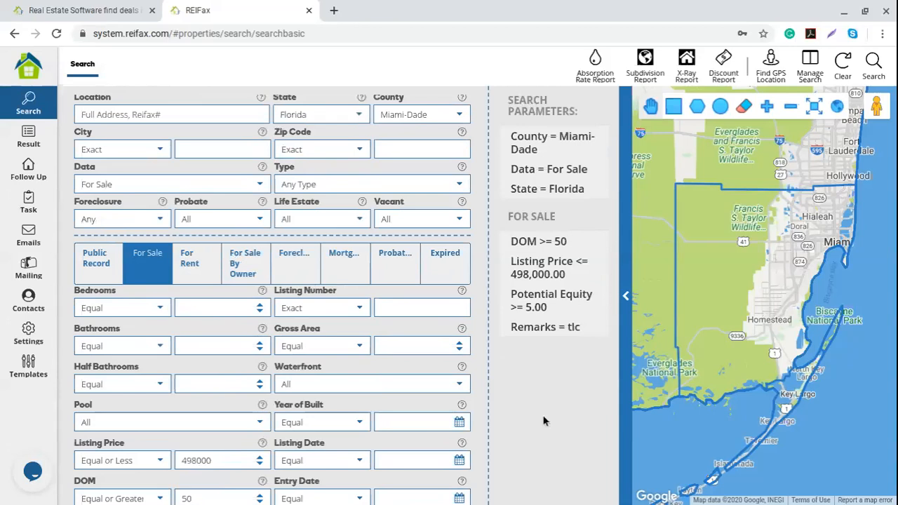
pyautogui.scroll(-2, 378, 416)
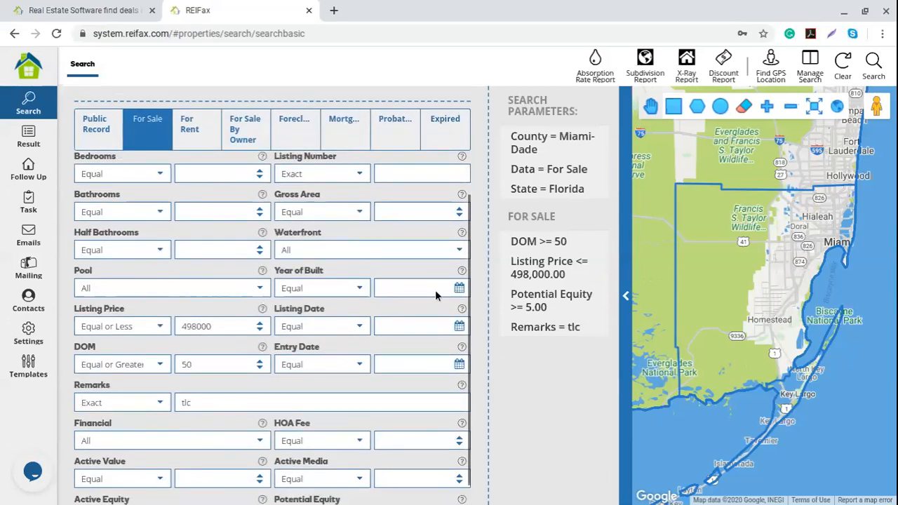
pyautogui.scroll(-1, 337, 476)
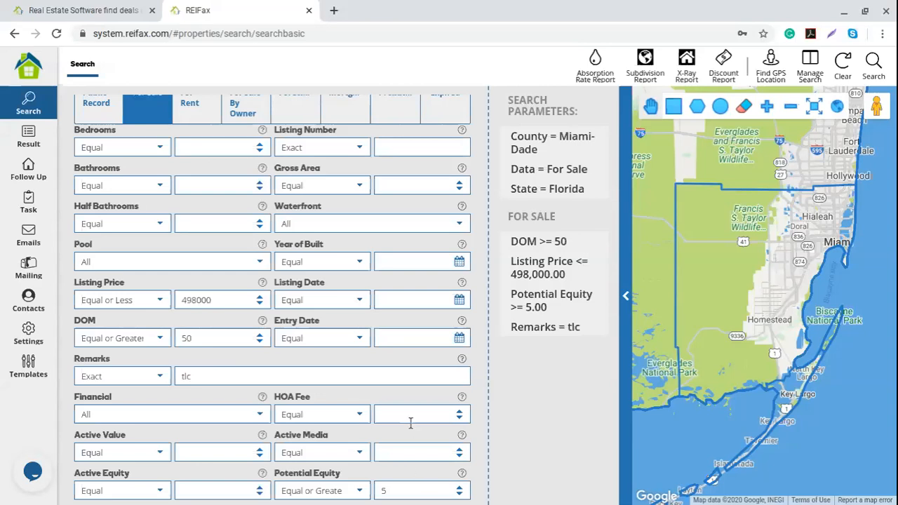
pyautogui.scroll(3, 371, 464)
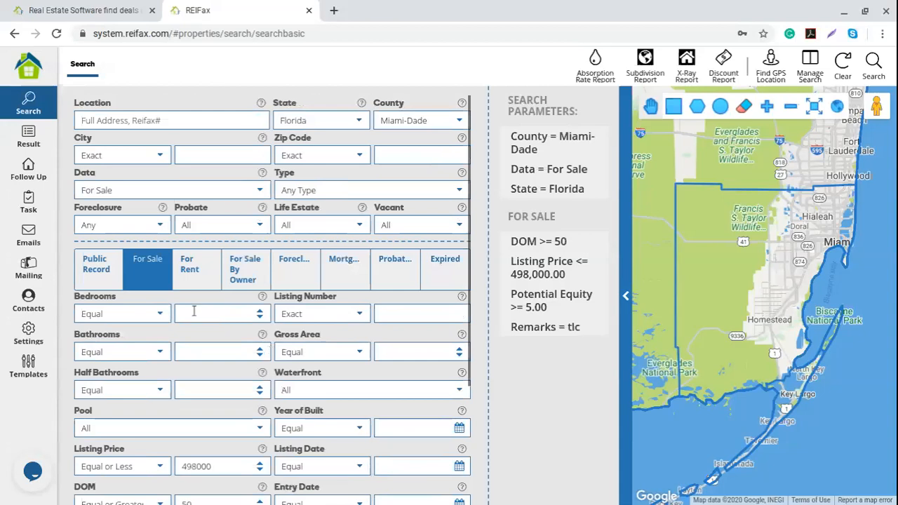
# Show the For Sale By Owner criteria tab.
pyautogui.click(189, 266)
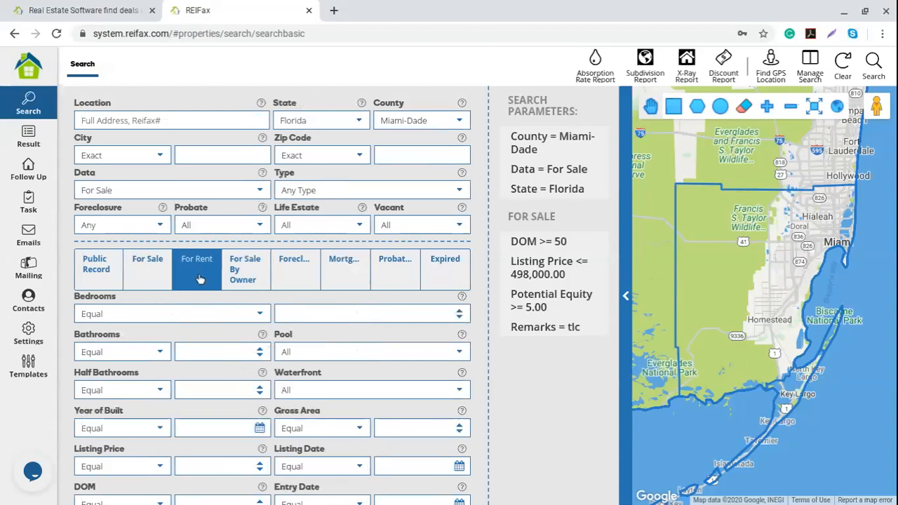
pyautogui.click(242, 267)
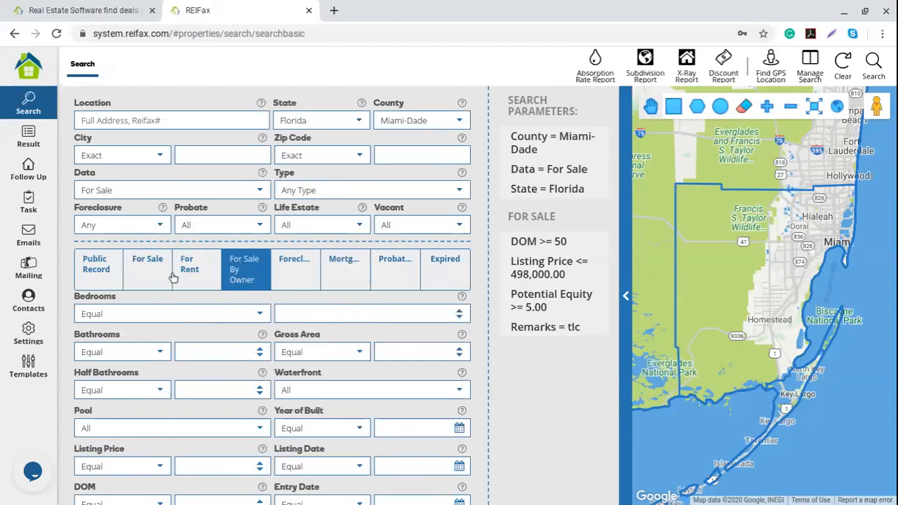
pyautogui.click(142, 275)
pyautogui.click(182, 276)
pyautogui.click(233, 277)
pyautogui.scroll(-1, 196, 301)
pyautogui.scroll(1, 253, 217)
# Set the Data source to For Sale By Owner.
pyautogui.click(261, 179)
pyautogui.click(115, 279)
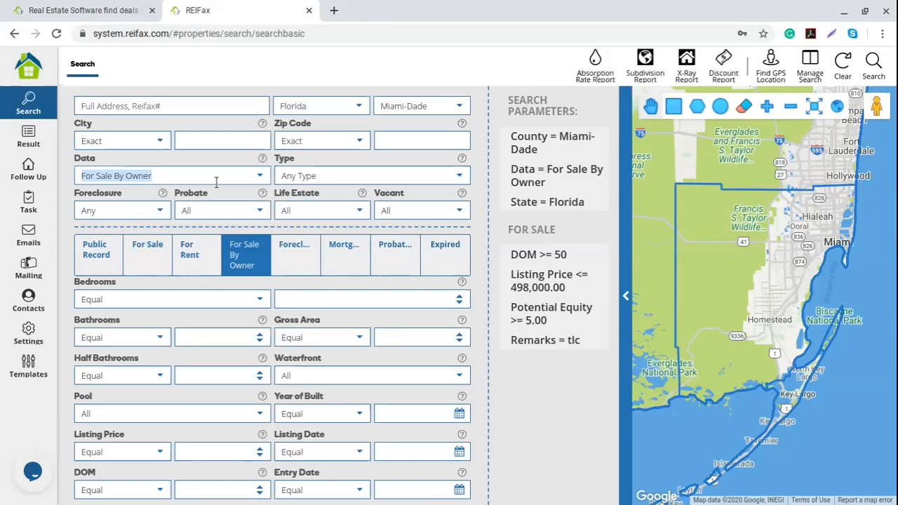
pyautogui.scroll(-1, 199, 363)
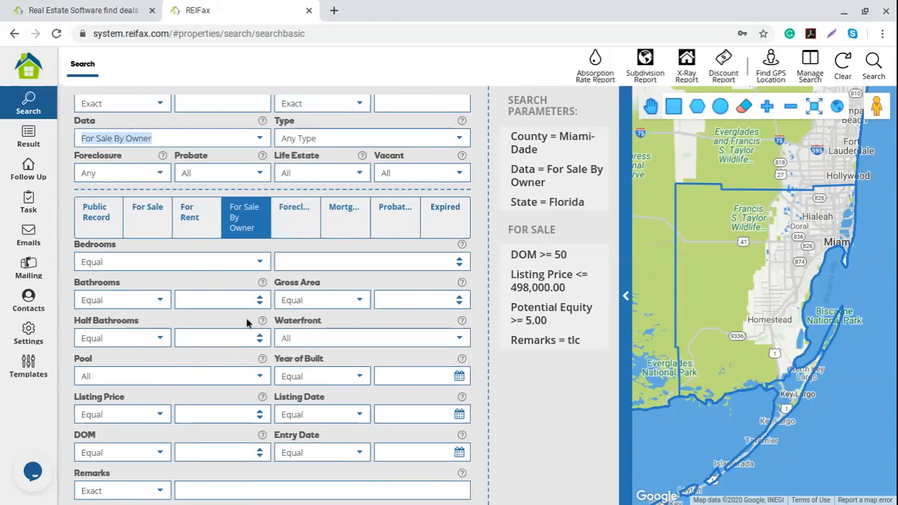
# Set Foreclosure to Pre-Foreclosed and bring up the Foreclosure criteria tab.
pyautogui.scroll(2, 319, 369)
pyautogui.click(161, 225)
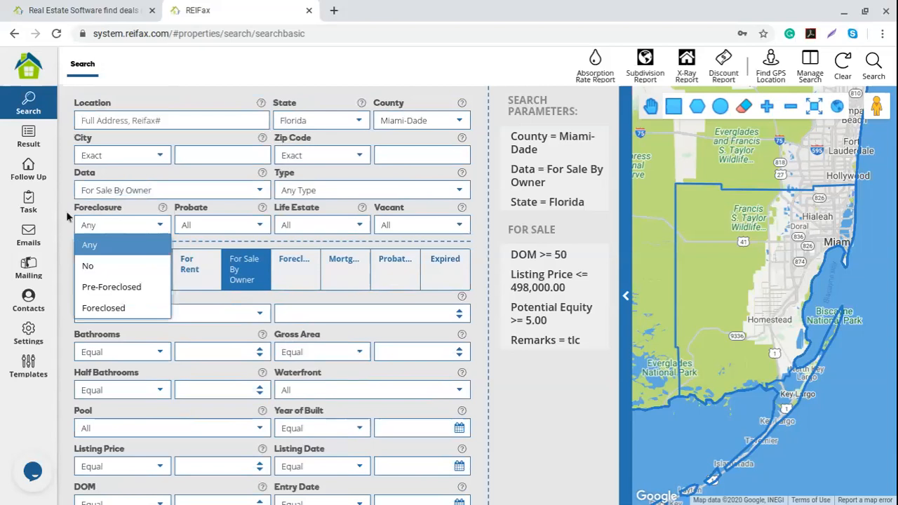
pyautogui.click(115, 289)
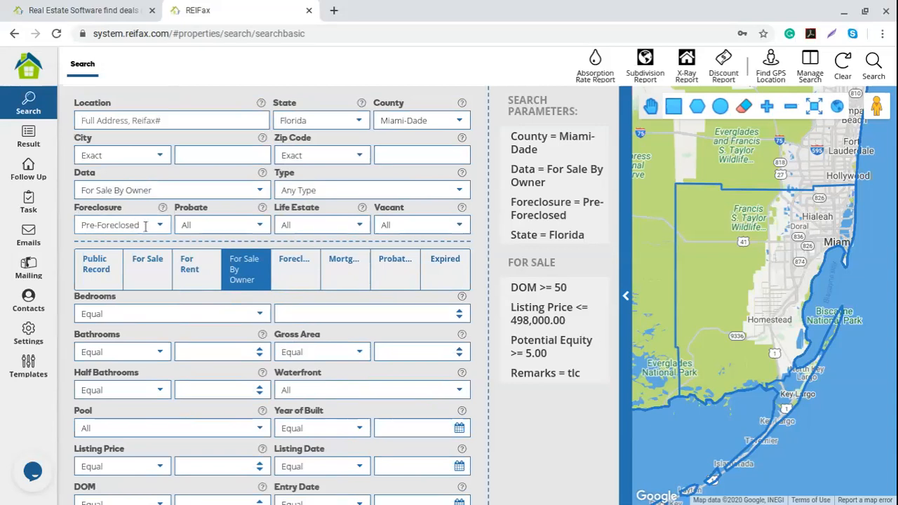
pyautogui.moveTo(144, 225); pyautogui.dragTo(73, 226)
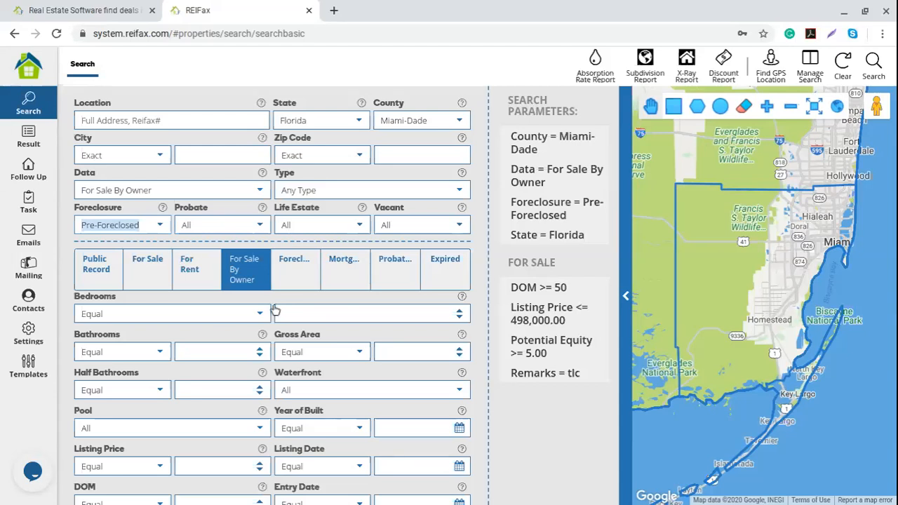
pyautogui.click(298, 271)
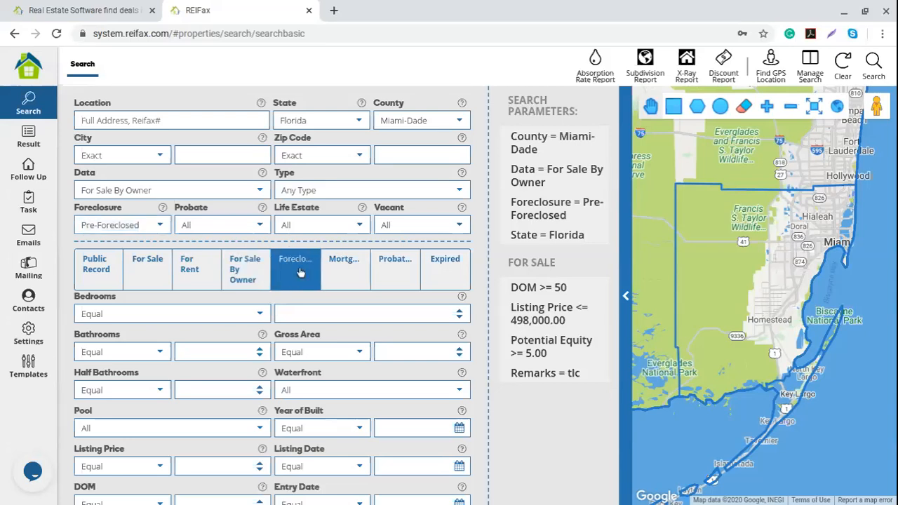
# Scroll down to the Foreclosure fields and read the File Date help tip.
pyautogui.scroll(-1, 309, 316)
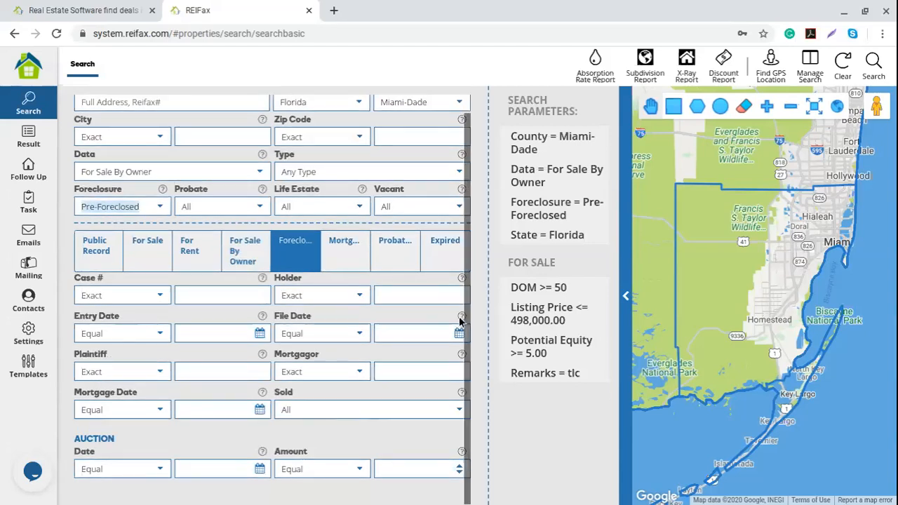
pyautogui.moveTo(460, 319)
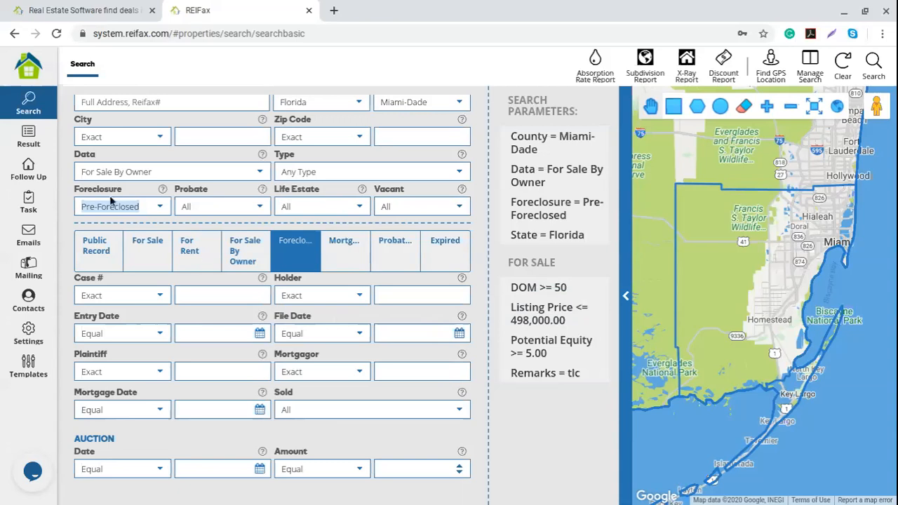
# Set File Date to Equal or Greater than 01/01/2019 using the calendar.
pyautogui.click(359, 335)
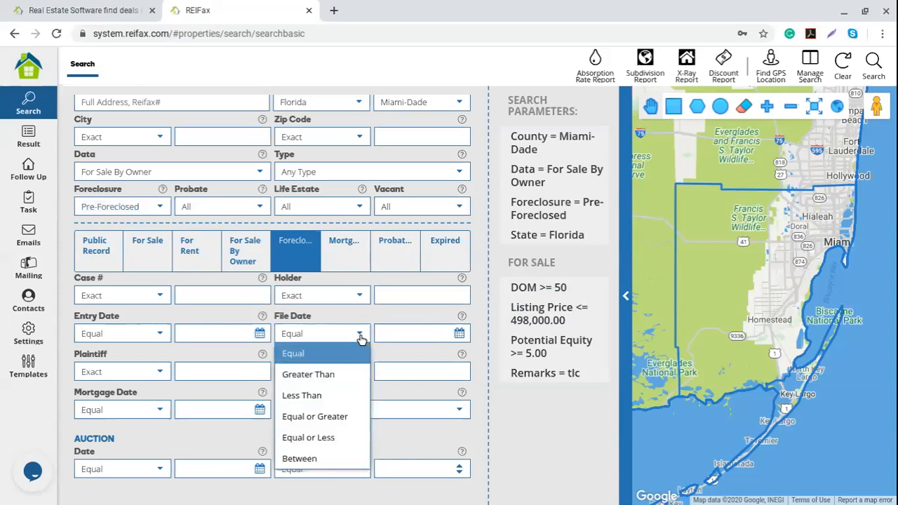
pyautogui.click(348, 419)
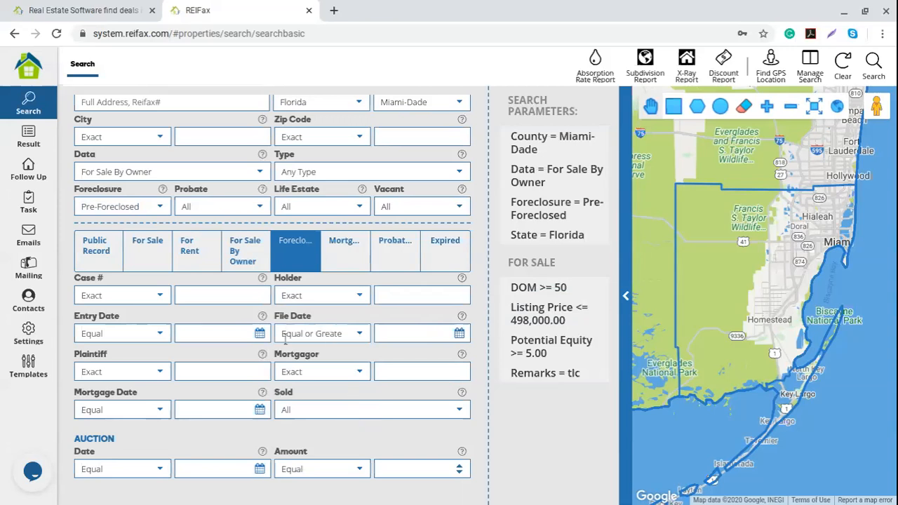
pyautogui.click(459, 334)
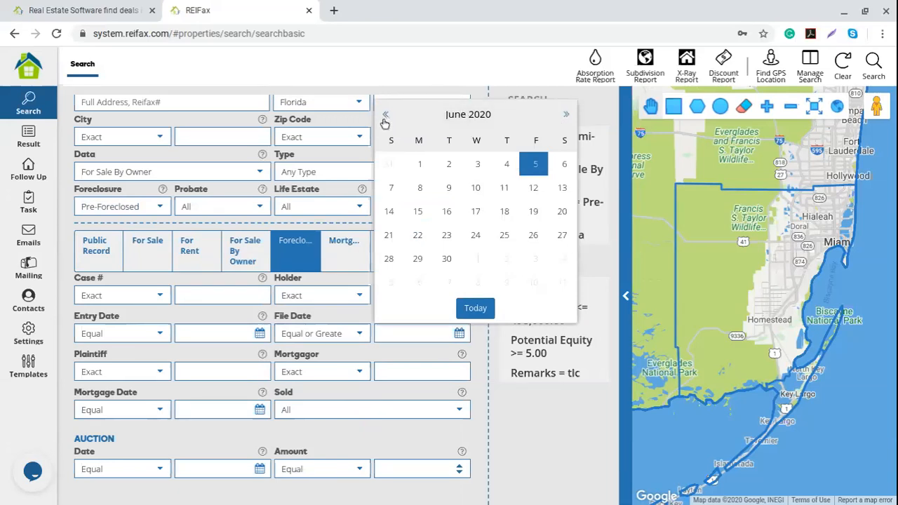
pyautogui.click(467, 115)
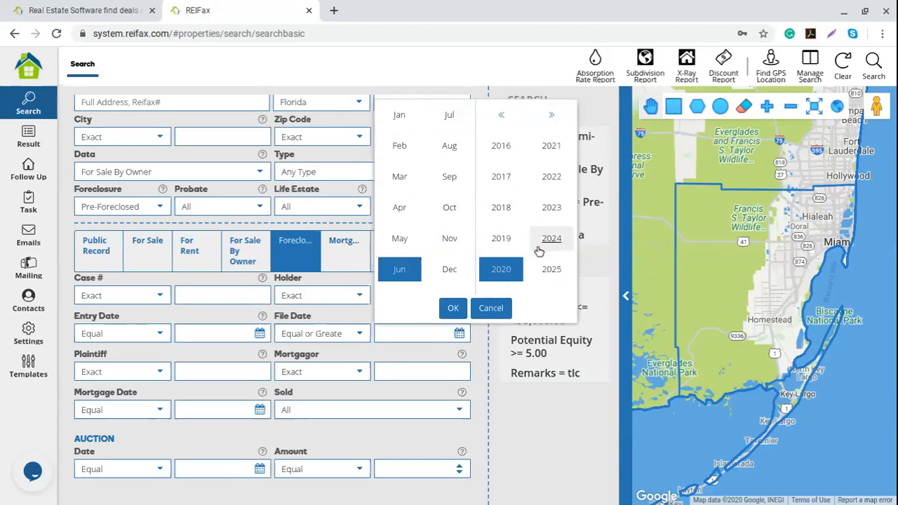
pyautogui.click(501, 238)
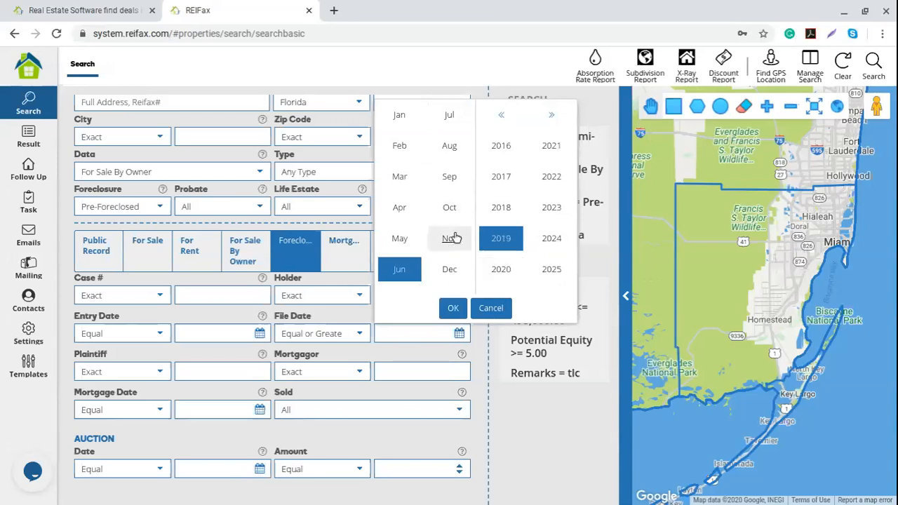
pyautogui.click(399, 115)
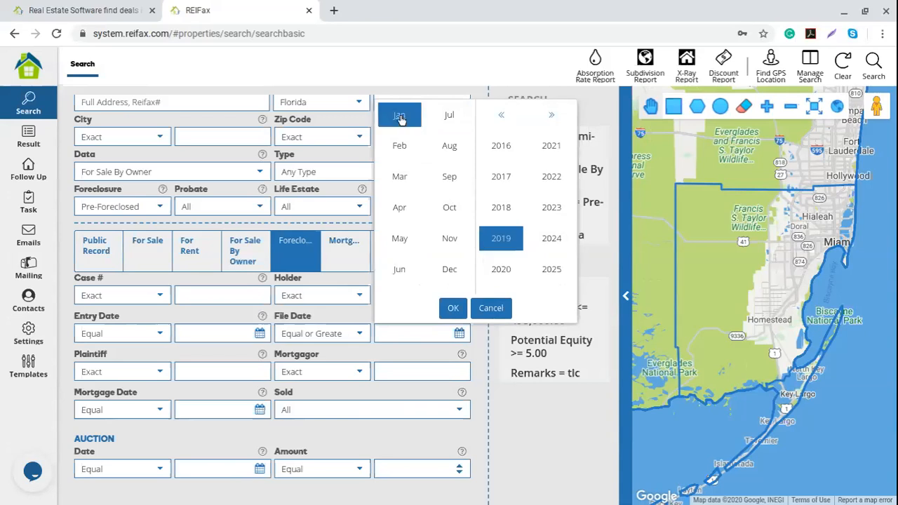
pyautogui.click(452, 308)
pyautogui.click(447, 164)
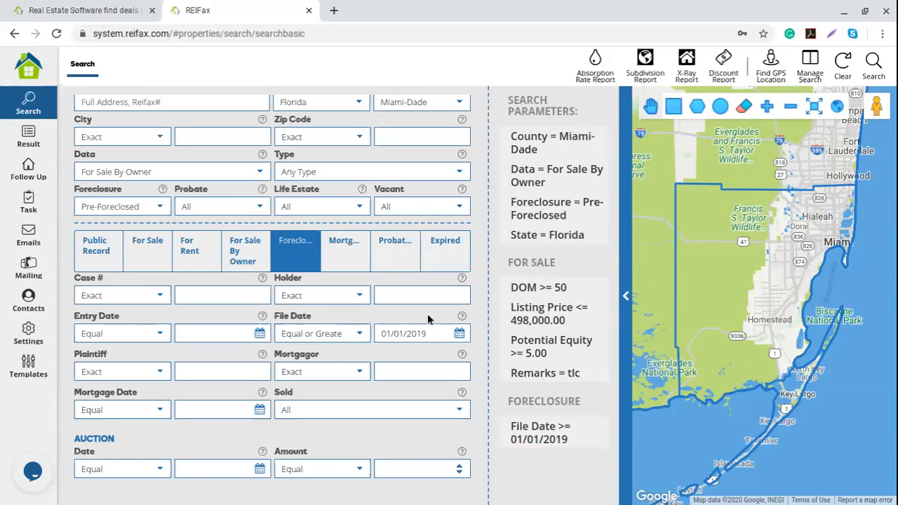
# Confirm the File Date comparison stays Equal or Greater.
pyautogui.moveTo(551, 431)
pyautogui.click(359, 334)
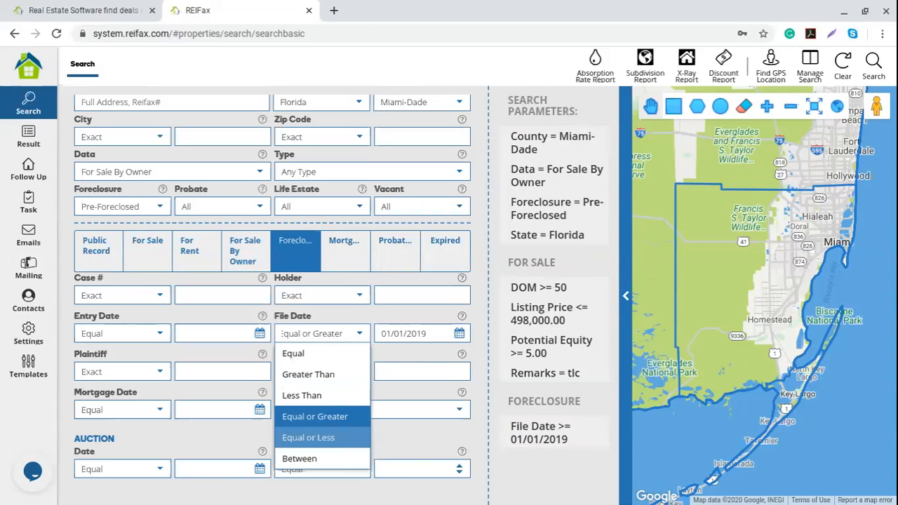
pyautogui.click(315, 416)
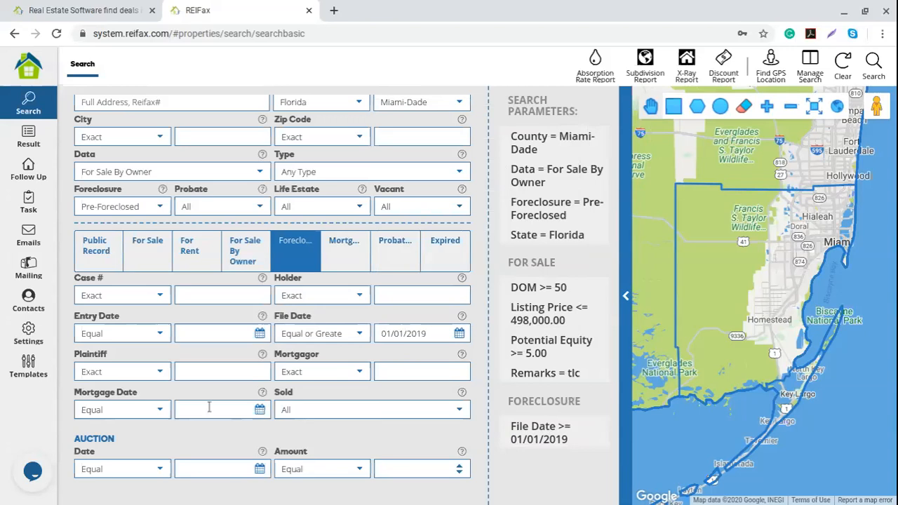
pyautogui.moveTo(117, 442); pyautogui.dragTo(87, 436)
# Set Auction Date to Between 07/01/2020 and 07/31/2020.
pyautogui.click(160, 472)
pyautogui.click(120, 449)
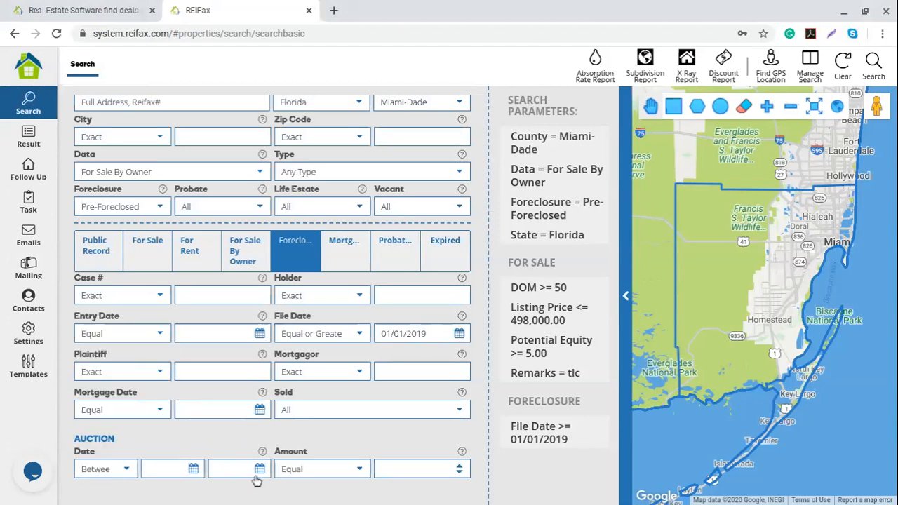
pyautogui.click(194, 470)
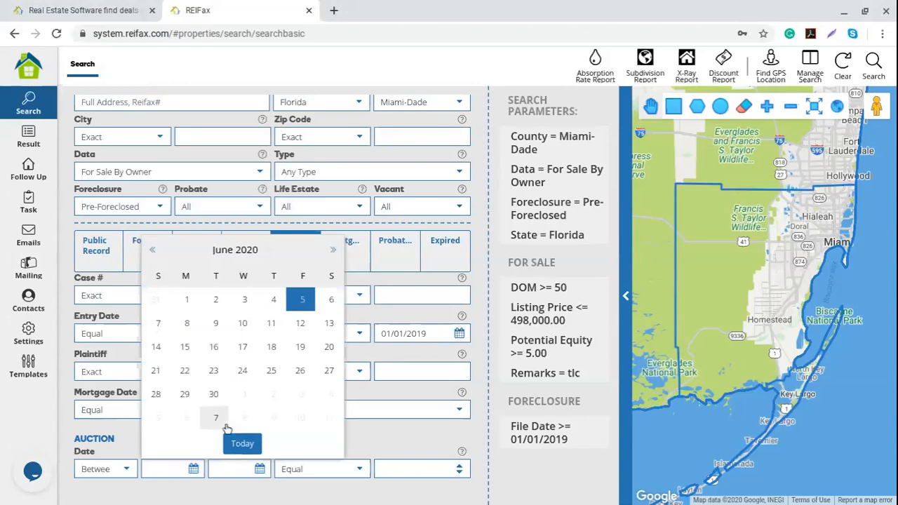
pyautogui.click(334, 251)
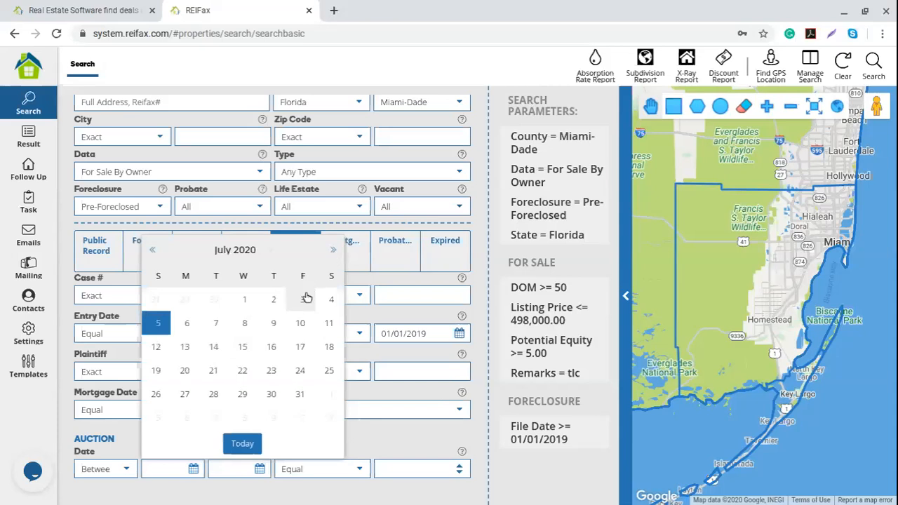
pyautogui.click(247, 302)
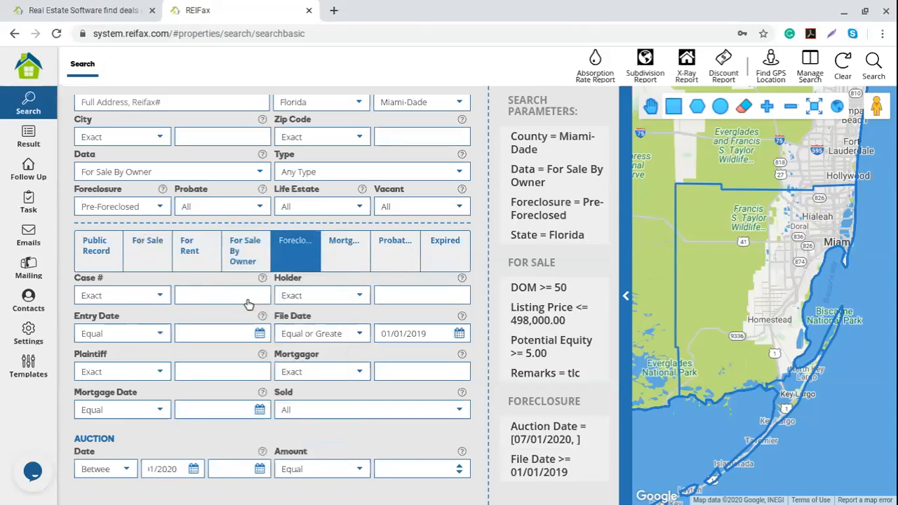
pyautogui.click(255, 470)
pyautogui.click(398, 251)
pyautogui.click(369, 394)
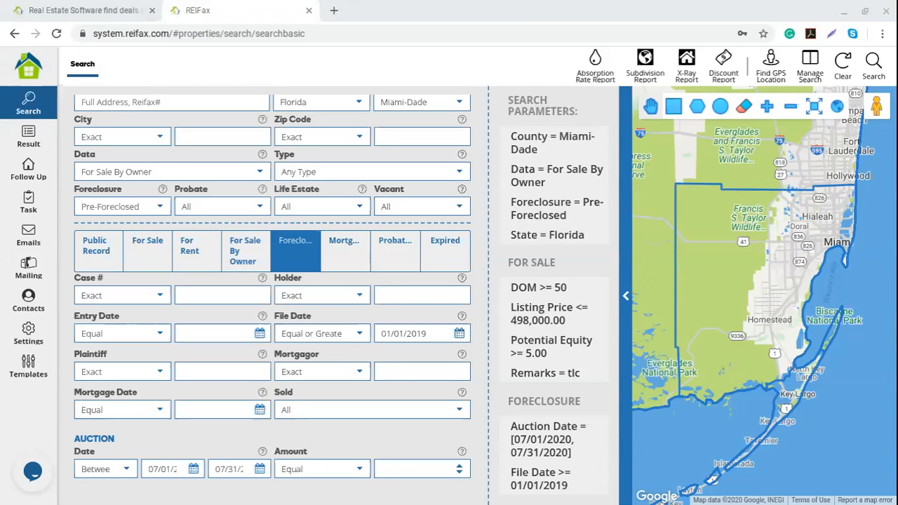
# Switch Foreclosure to Foreclosed and remove the File Date filter.
pyautogui.click(160, 207)
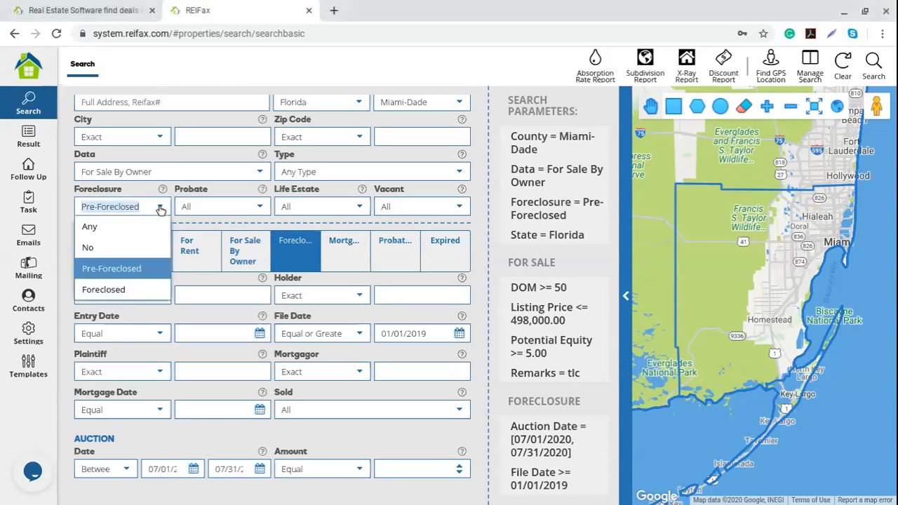
pyautogui.click(118, 291)
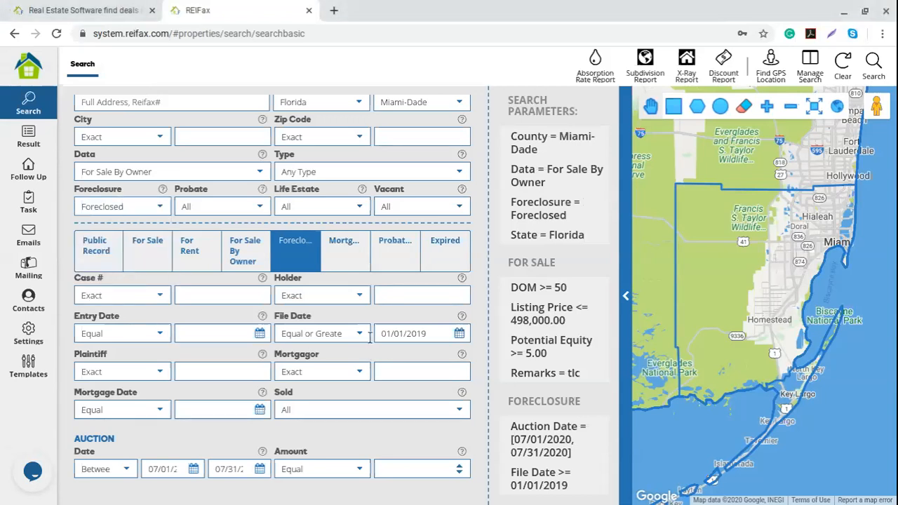
pyautogui.click(599, 475)
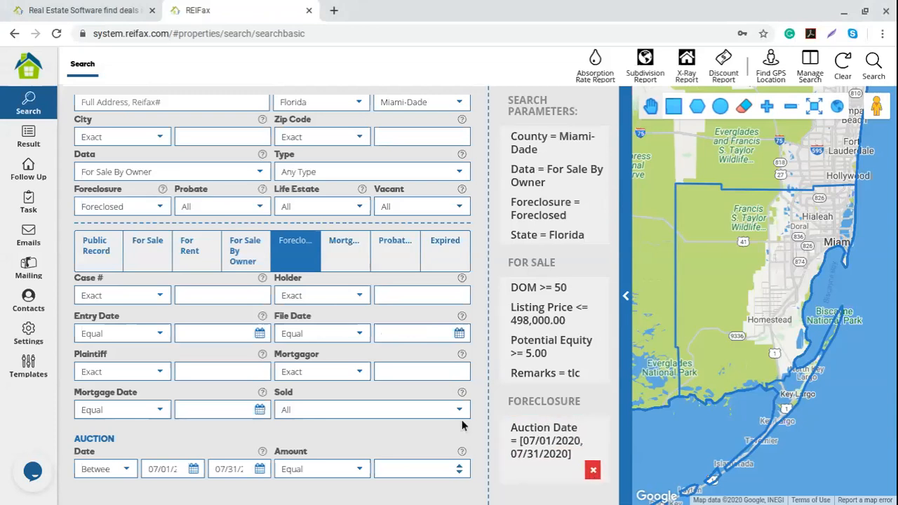
# Set Auction Date to Less Than today, 06/05/2020.
pyautogui.click(148, 457)
pyautogui.click(260, 468)
pyautogui.click(274, 444)
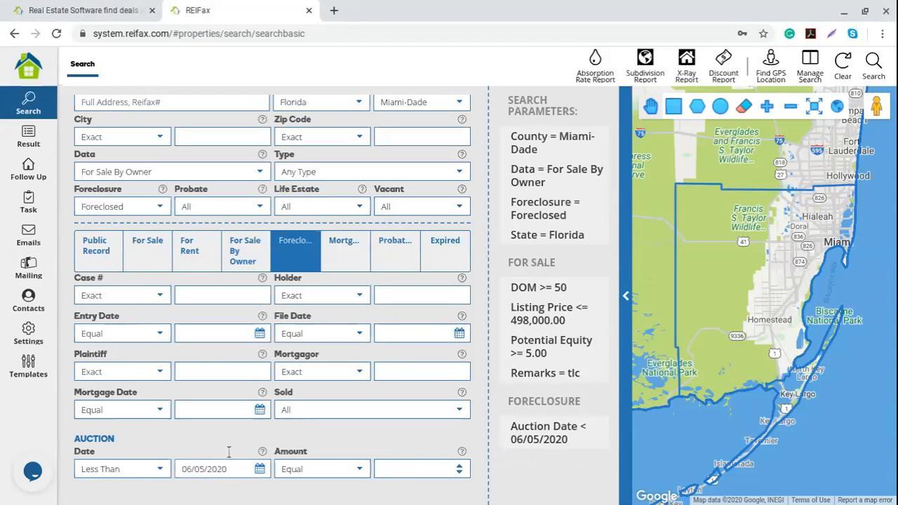
pyautogui.moveTo(565, 428)
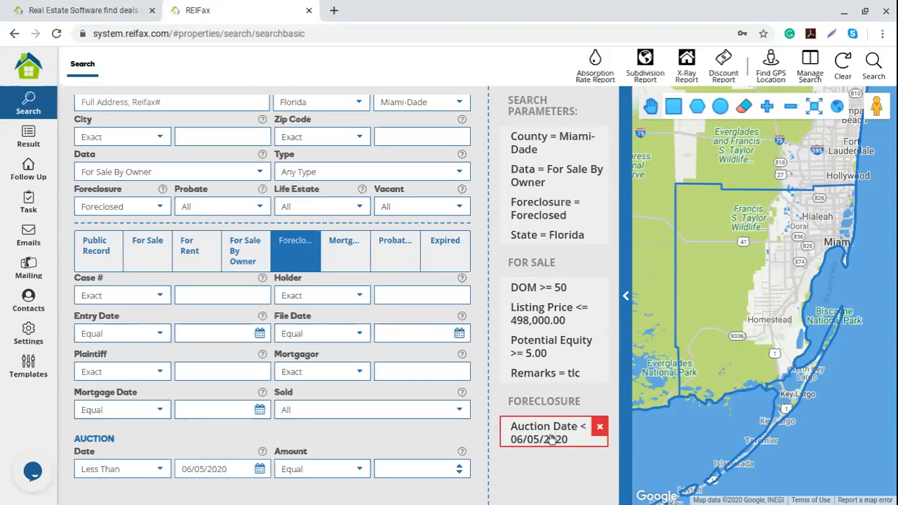
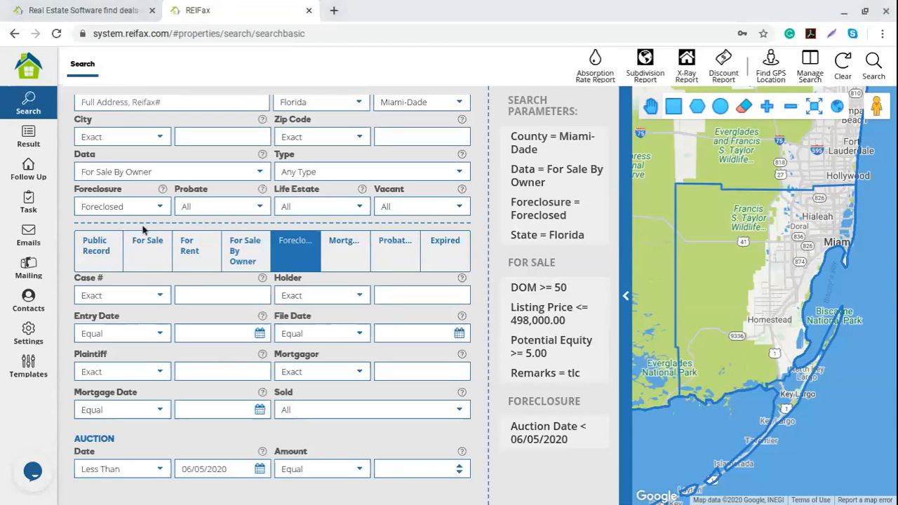
# Set Probate to Yes and bring up the probate criteria, such as notice ID, file and division.
pyautogui.click(258, 206)
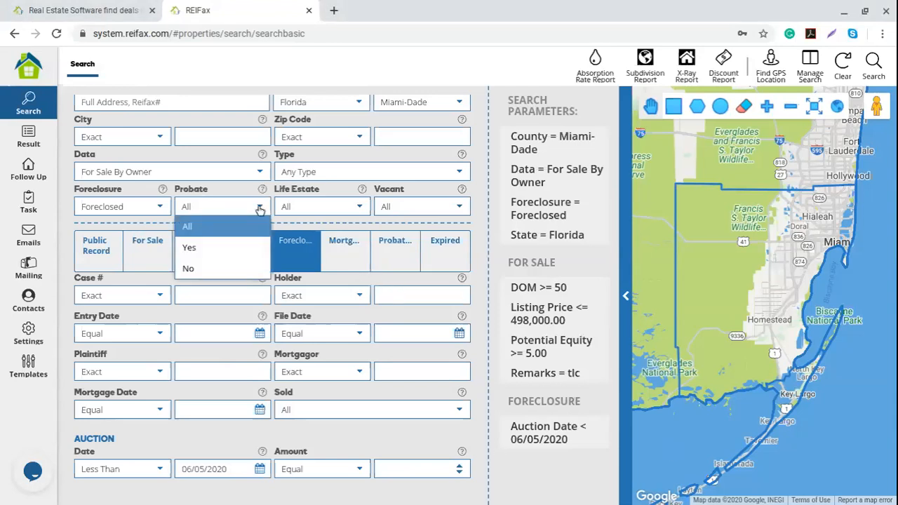
pyautogui.click(192, 252)
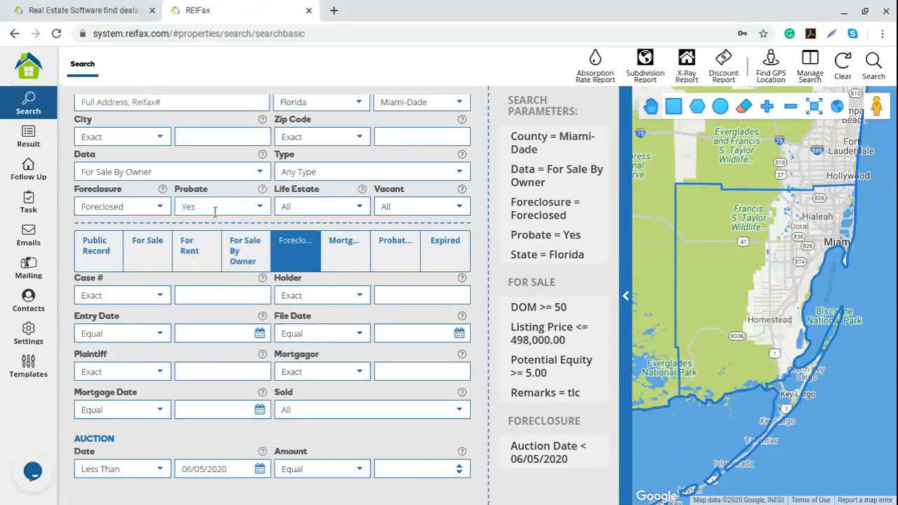
pyautogui.click(258, 208)
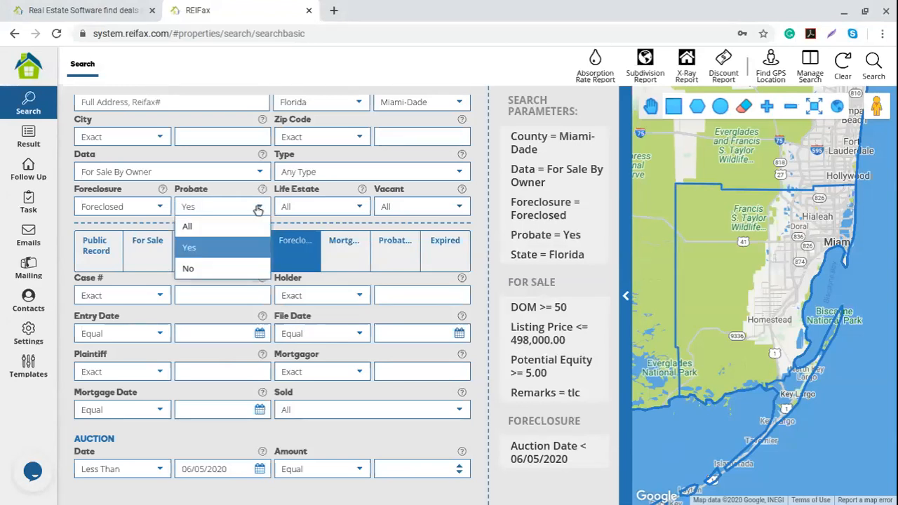
pyautogui.click(198, 269)
pyautogui.click(249, 208)
pyautogui.click(217, 249)
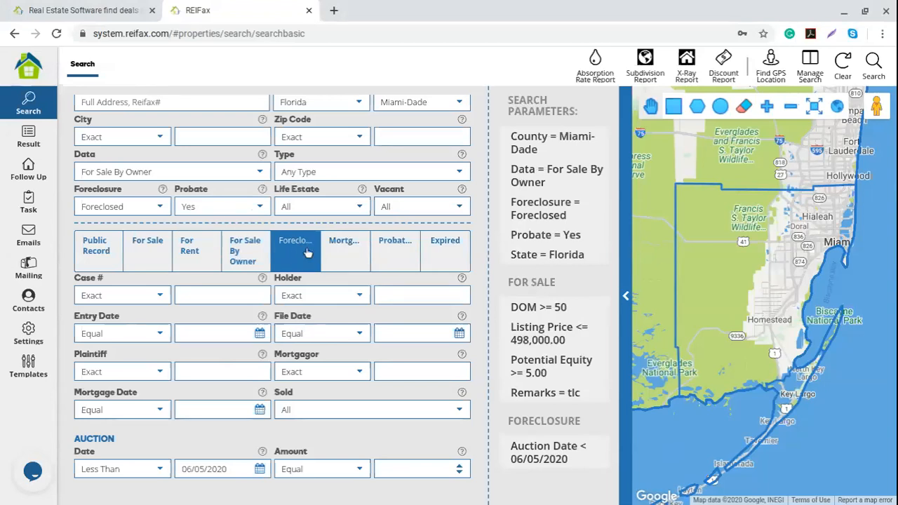
pyautogui.click(399, 251)
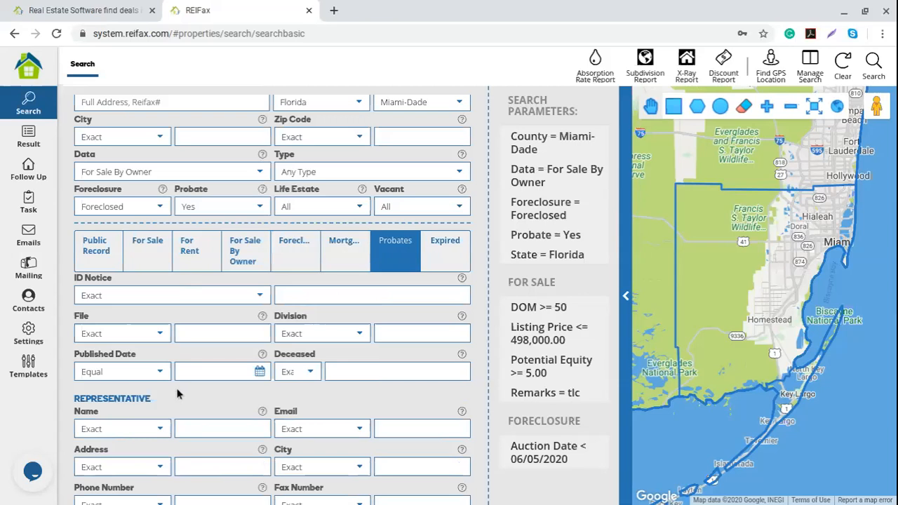
# Look over the probate fields, then clear the search to the Miami-Dade, Florida sold defaults.
pyautogui.scroll(-2, 177, 395)
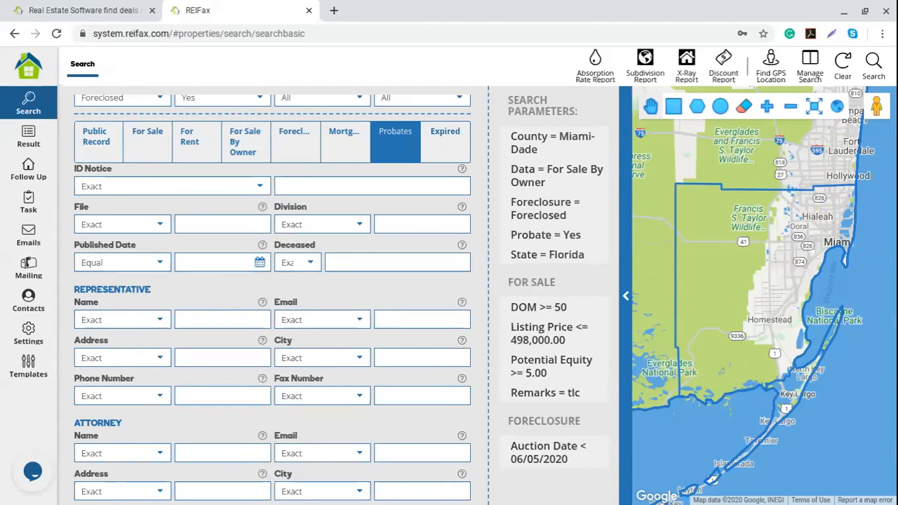
pyautogui.scroll(1, 285, 397)
pyautogui.click(845, 64)
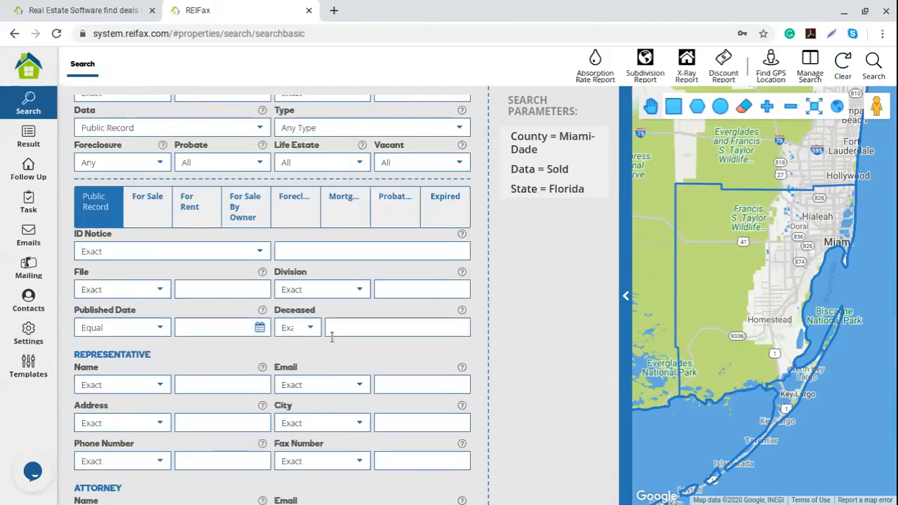
# Set Probate to Yes and show the probate search criteria.
pyautogui.click(261, 162)
pyautogui.click(232, 202)
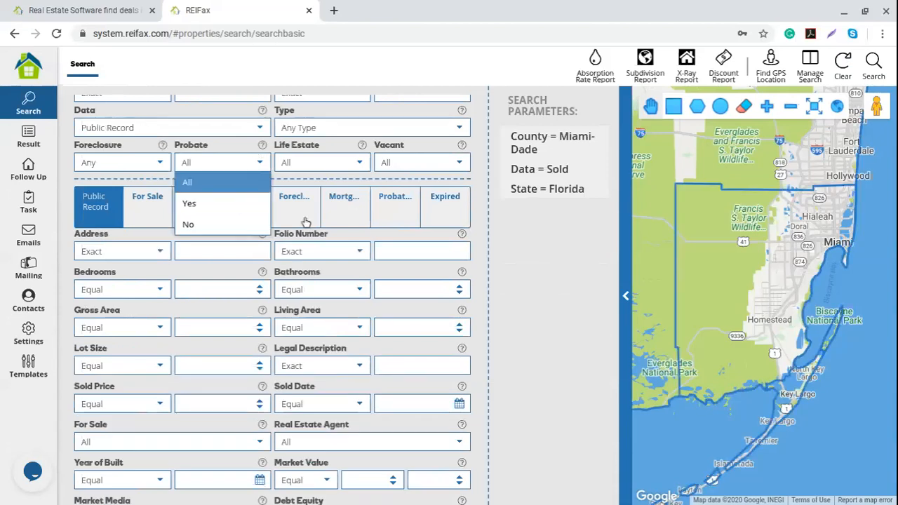
pyautogui.click(395, 212)
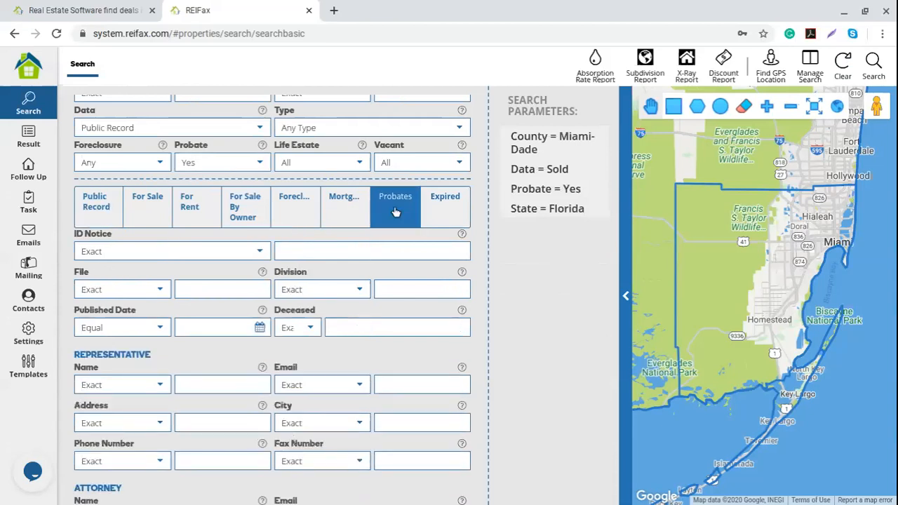
# Add a Deceased filter that contains a sample surname, then remove that criterion.
pyautogui.click(313, 251)
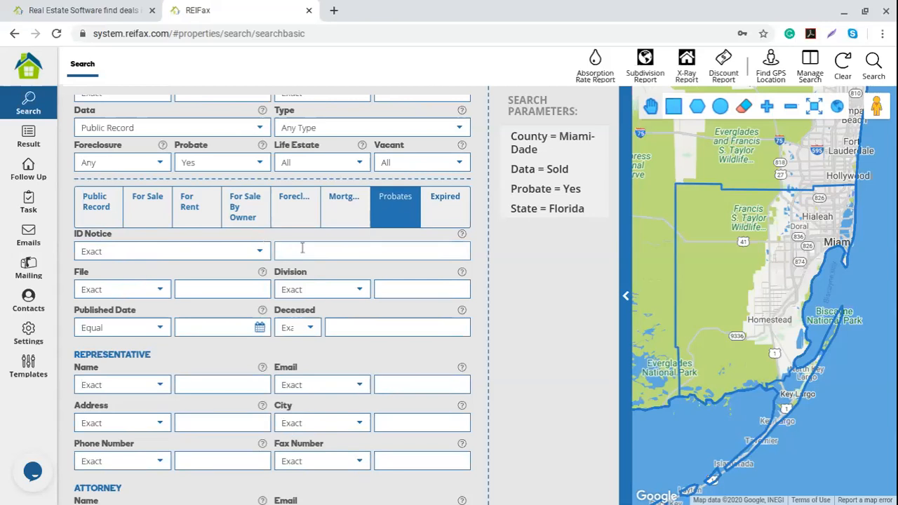
pyautogui.scroll(-1, 362, 248)
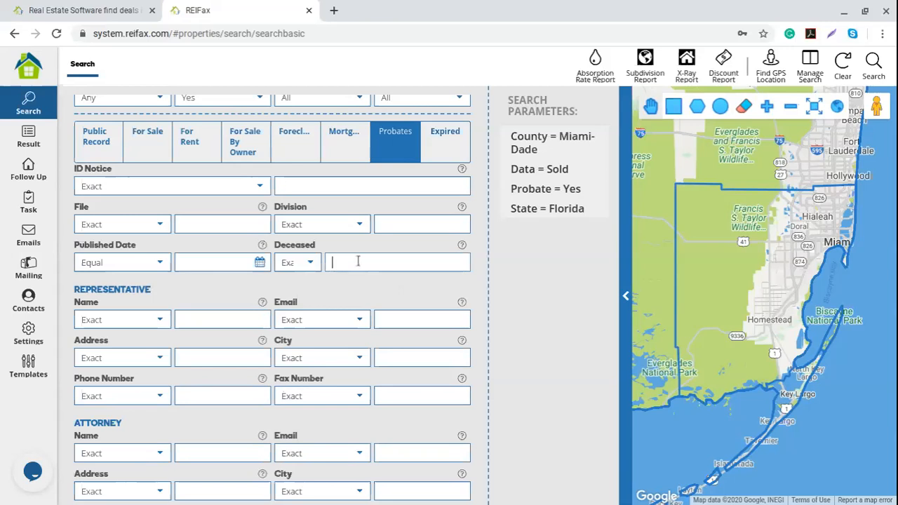
pyautogui.write('smith')
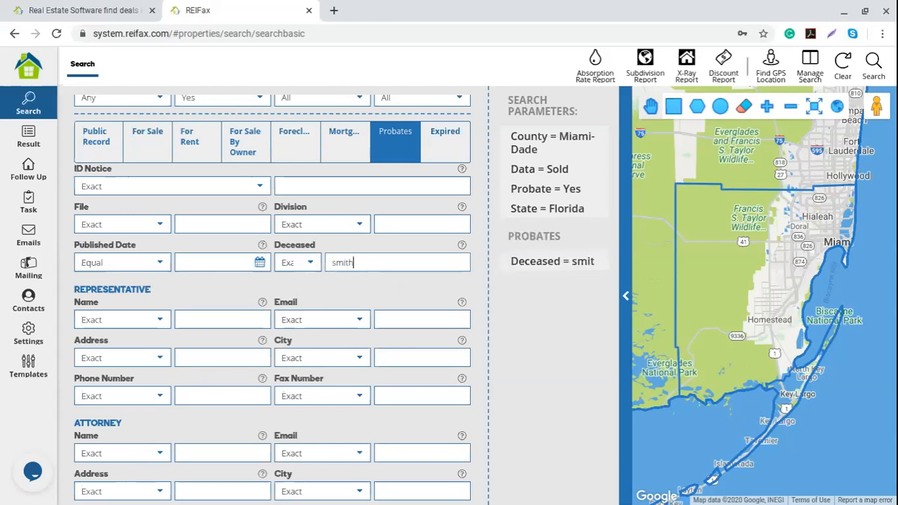
pyautogui.click(306, 263)
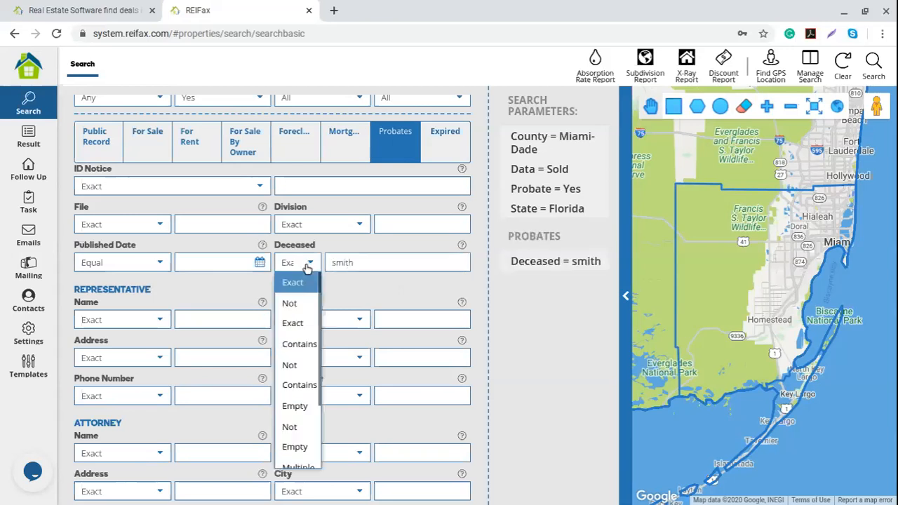
pyautogui.click(299, 345)
pyautogui.doubleClick(359, 265)
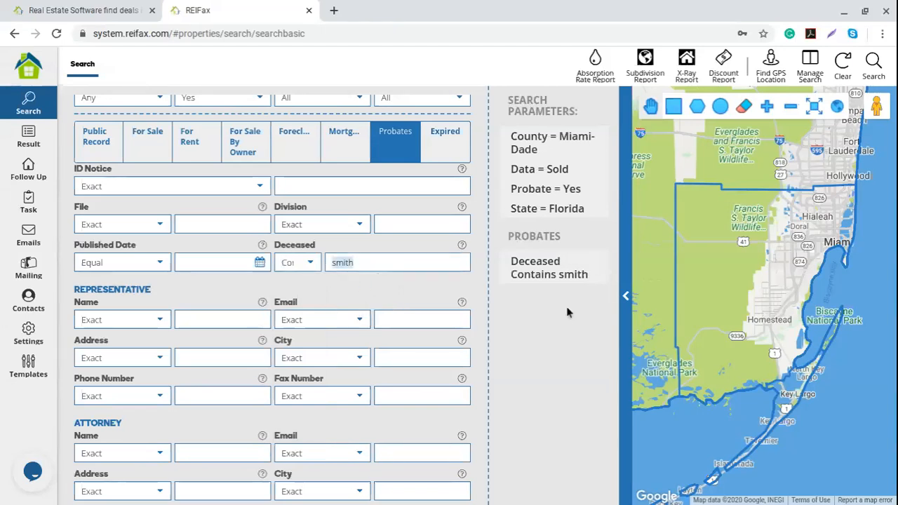
pyautogui.moveTo(537, 190)
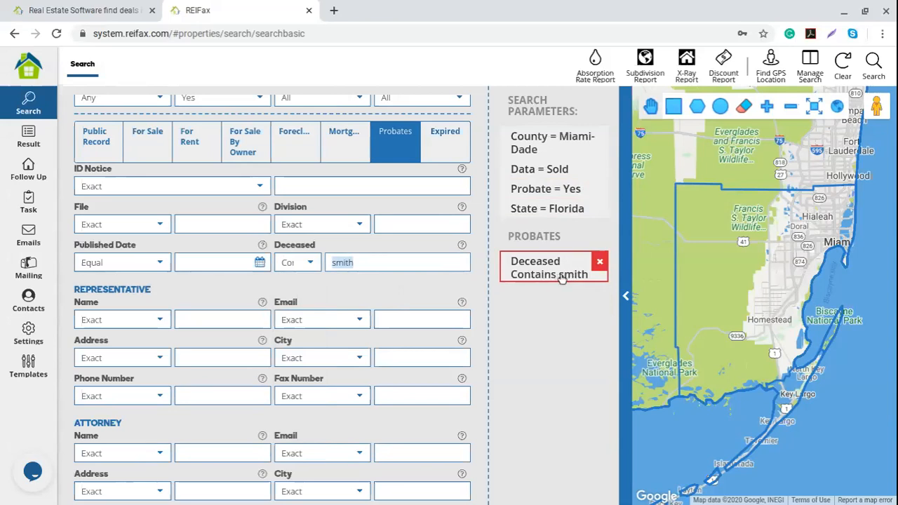
pyautogui.click(597, 260)
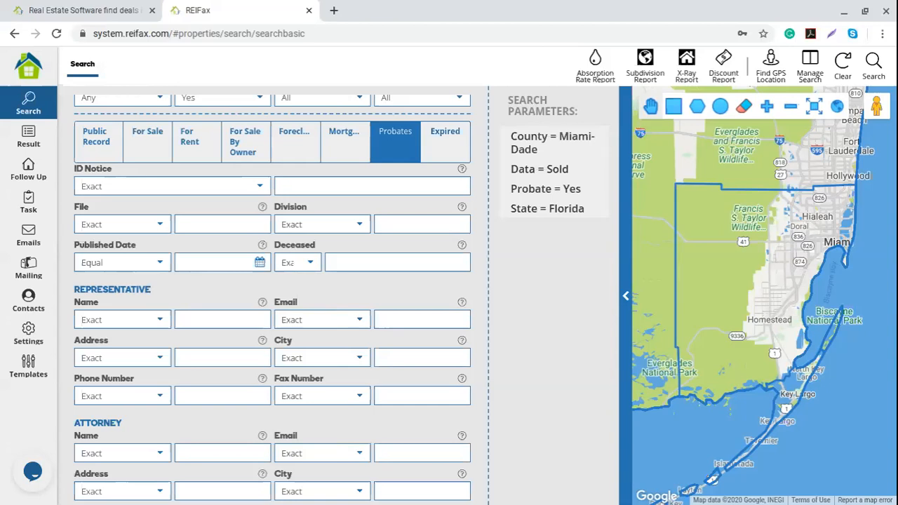
# Set Published Date to Equal or Greater than 06/01/2019.
pyautogui.click(160, 264)
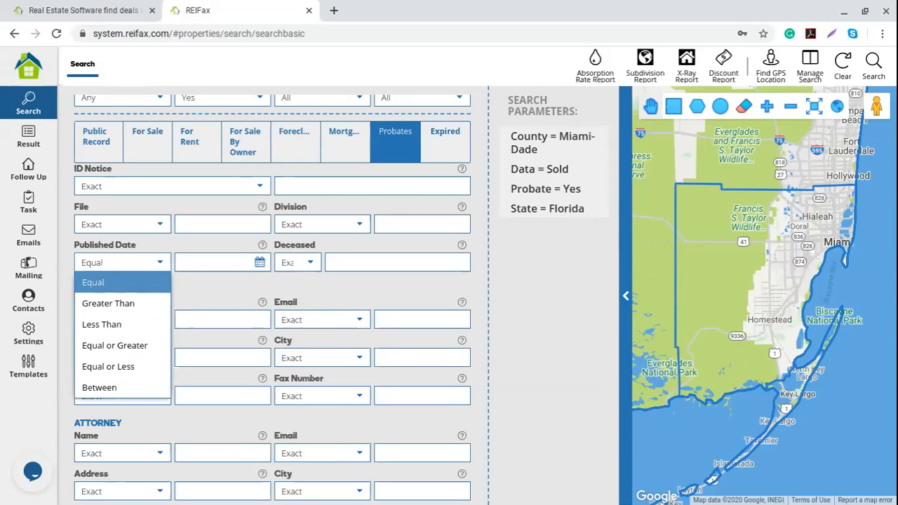
pyautogui.click(115, 345)
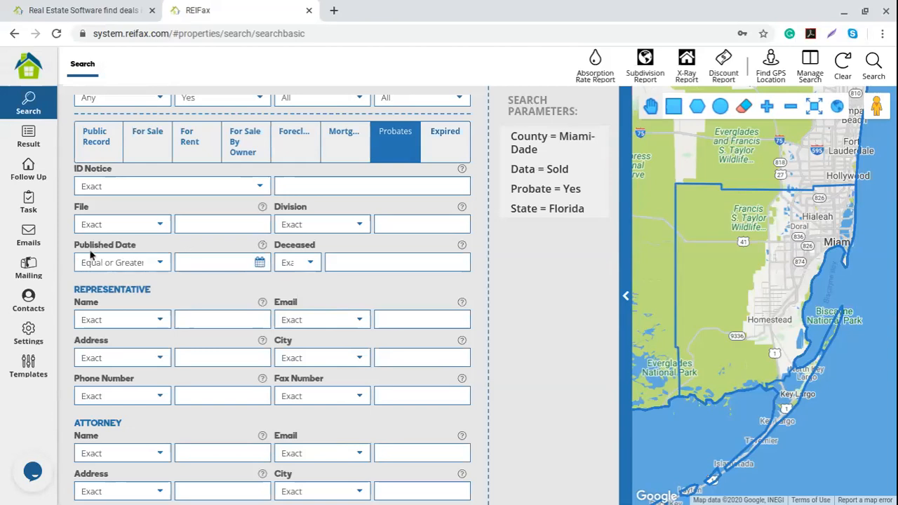
pyautogui.click(266, 266)
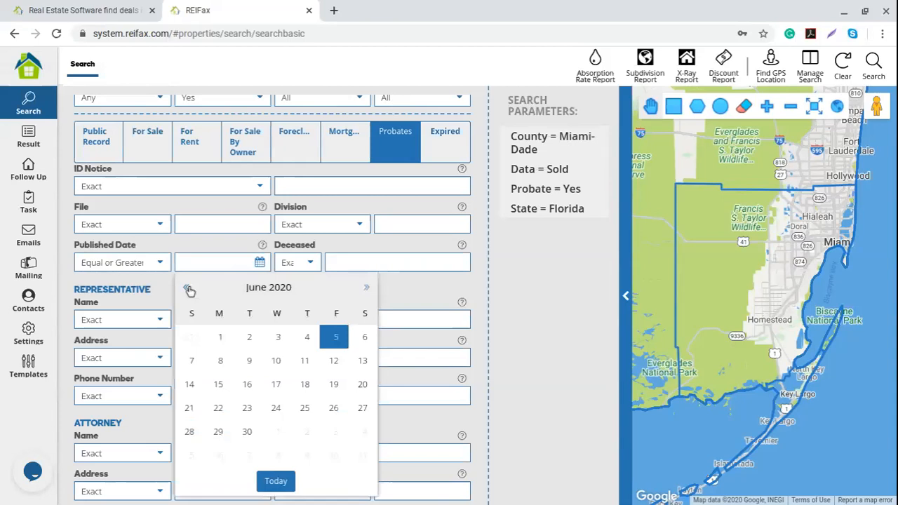
pyautogui.click(188, 288)
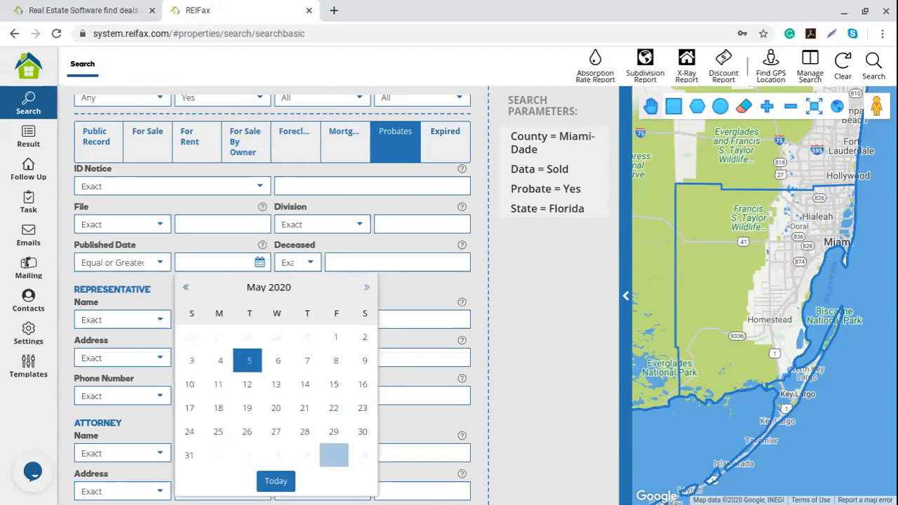
pyautogui.click(188, 288)
pyautogui.click(188, 288)
pyautogui.click(188, 289)
pyautogui.click(188, 289)
pyautogui.click(188, 288)
pyautogui.click(188, 288)
pyautogui.click(188, 288)
pyautogui.click(188, 288)
pyautogui.click(188, 288)
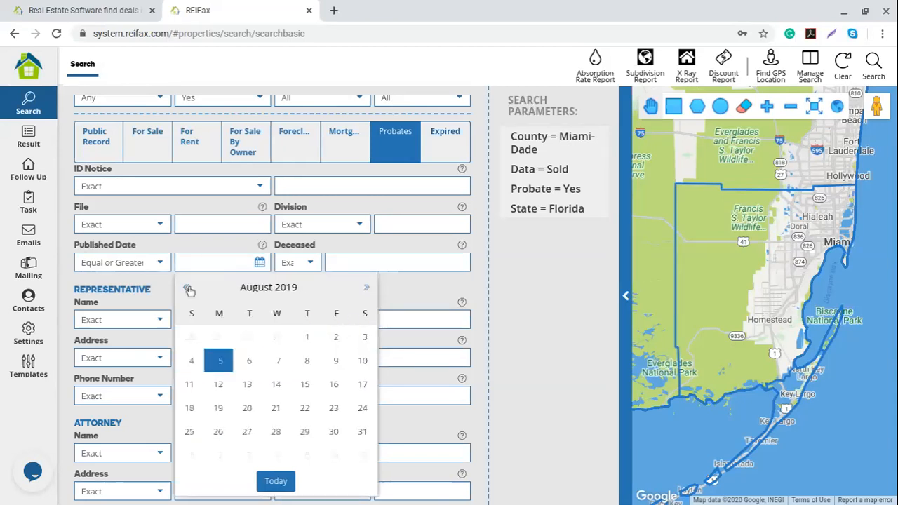
pyautogui.click(188, 288)
pyautogui.click(187, 289)
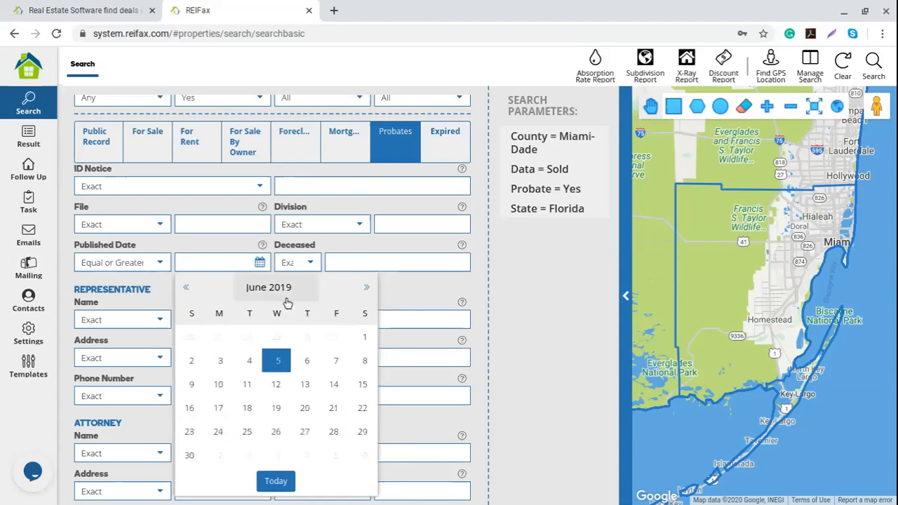
pyautogui.click(363, 340)
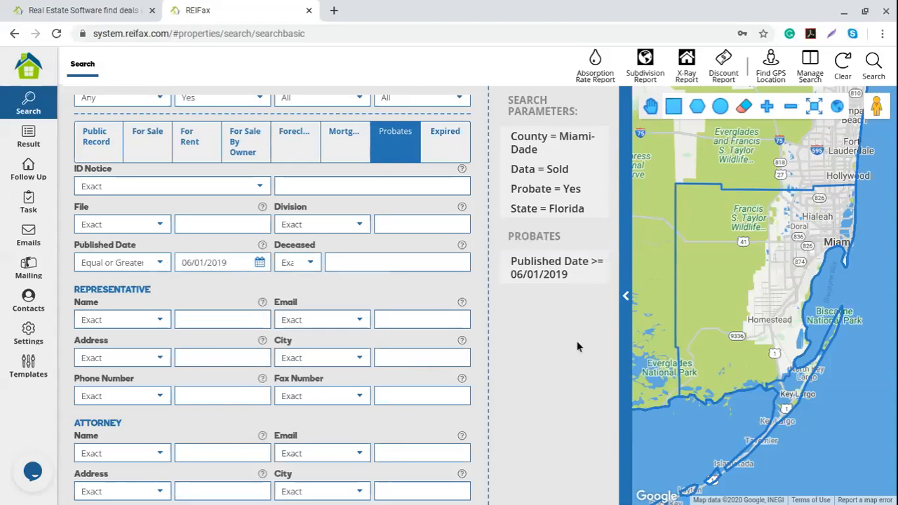
pyautogui.scroll(2, 389, 376)
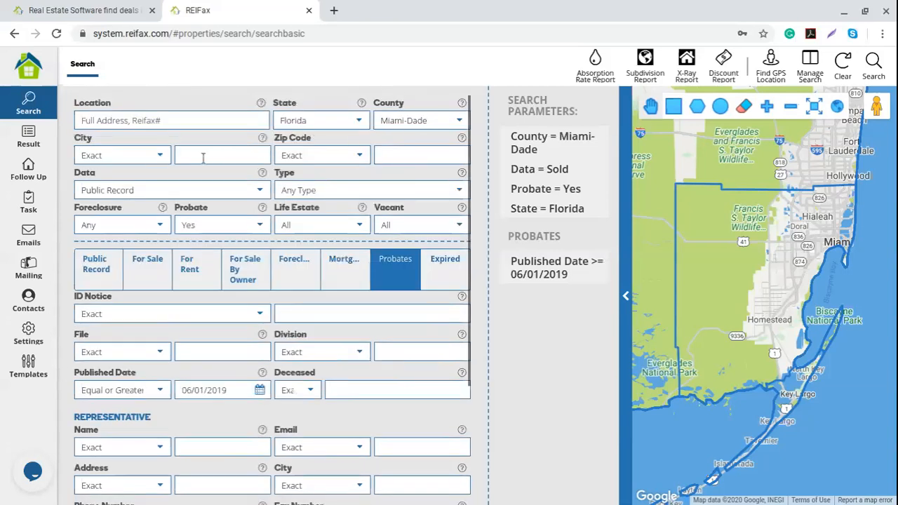
pyautogui.moveTo(550, 216)
pyautogui.scroll(-3, 297, 392)
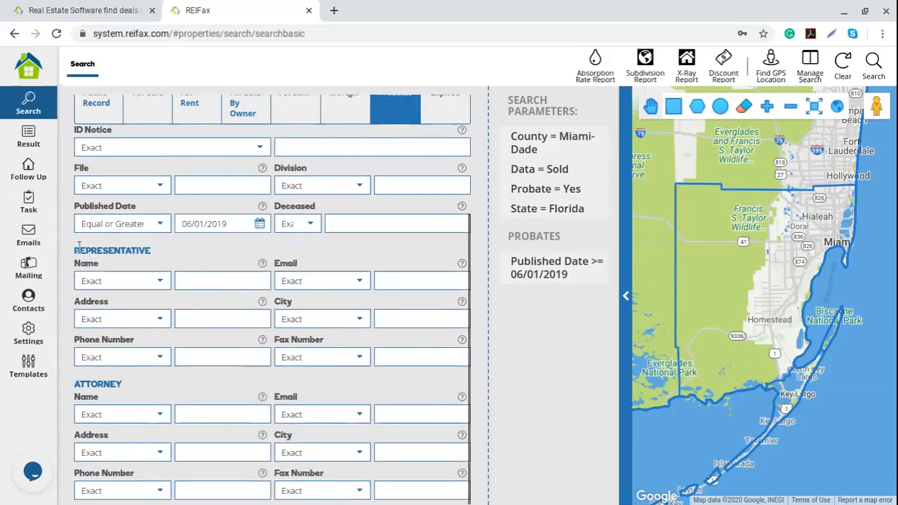
pyautogui.moveTo(75, 251); pyautogui.dragTo(153, 256)
pyautogui.click(134, 376)
pyautogui.moveTo(77, 385); pyautogui.dragTo(132, 391)
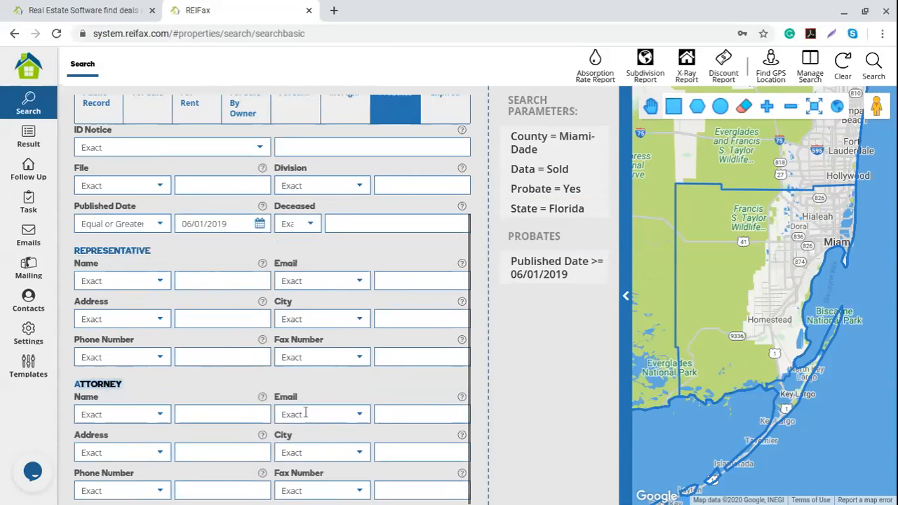
pyautogui.scroll(1, 332, 386)
pyautogui.scroll(4, 333, 386)
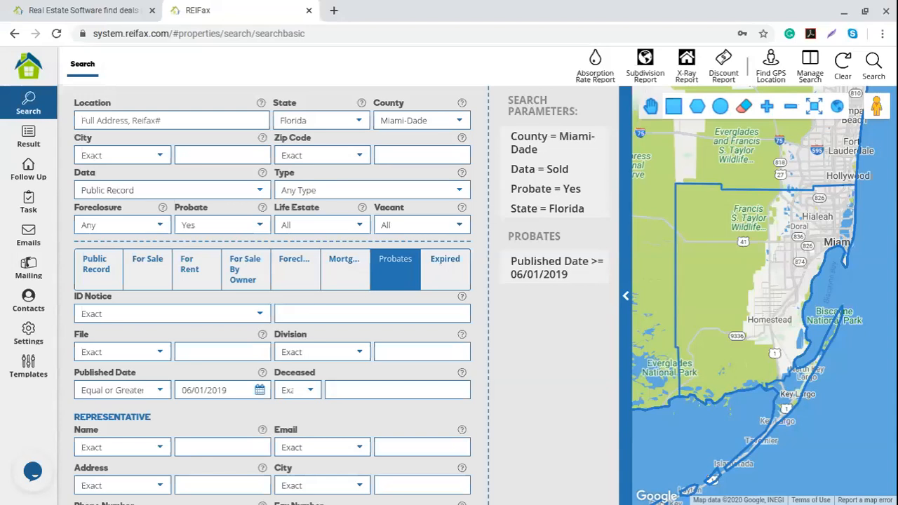
pyautogui.click(444, 270)
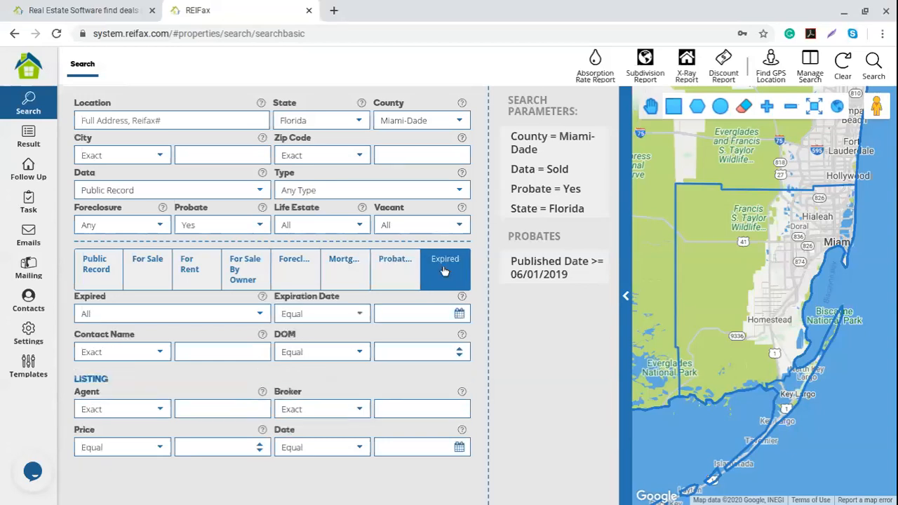
pyautogui.click(259, 313)
pyautogui.click(93, 353)
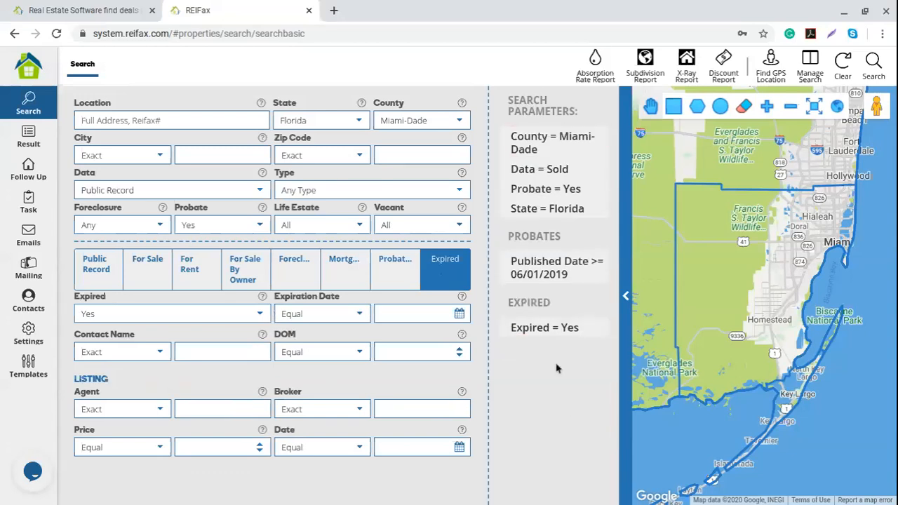
pyautogui.click(258, 191)
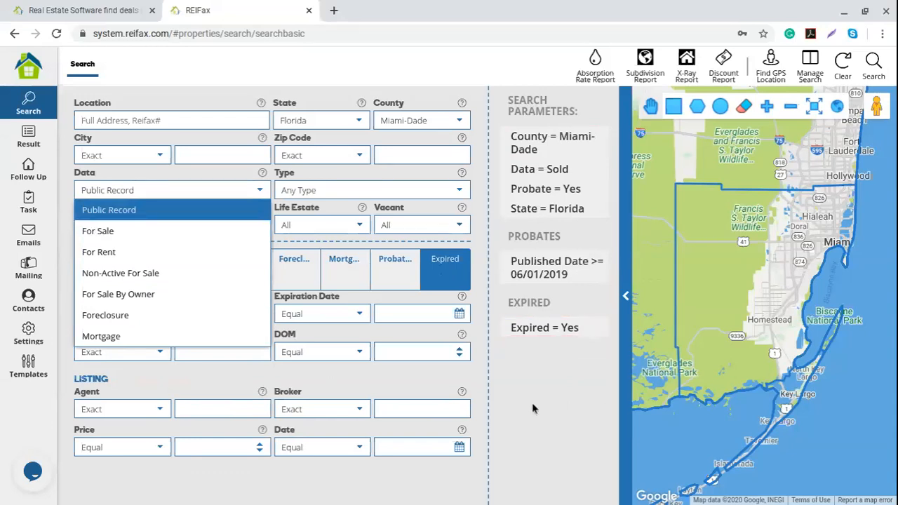
pyautogui.click(557, 383)
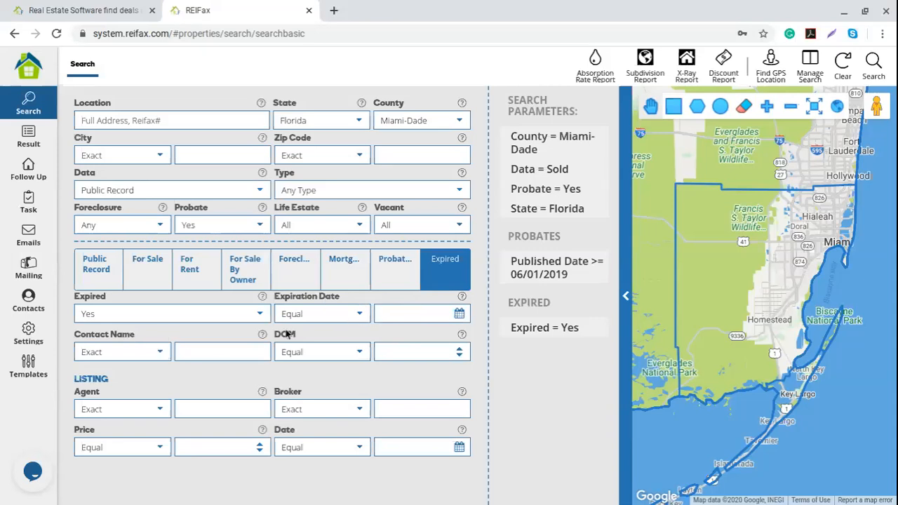
pyautogui.moveTo(110, 381); pyautogui.dragTo(73, 376)
pyautogui.click(257, 226)
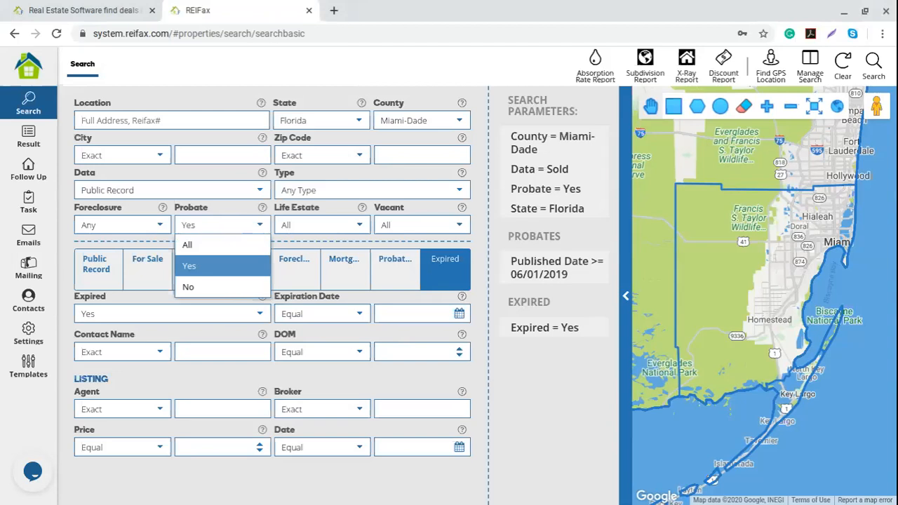
# Switch Probate to All, review the probate fields, then set Probate back to Yes.
pyautogui.click(204, 246)
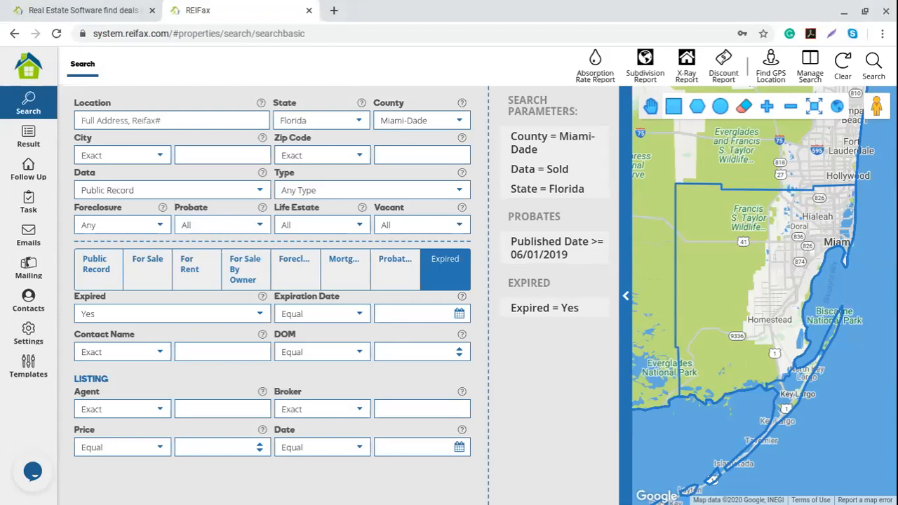
pyautogui.click(403, 279)
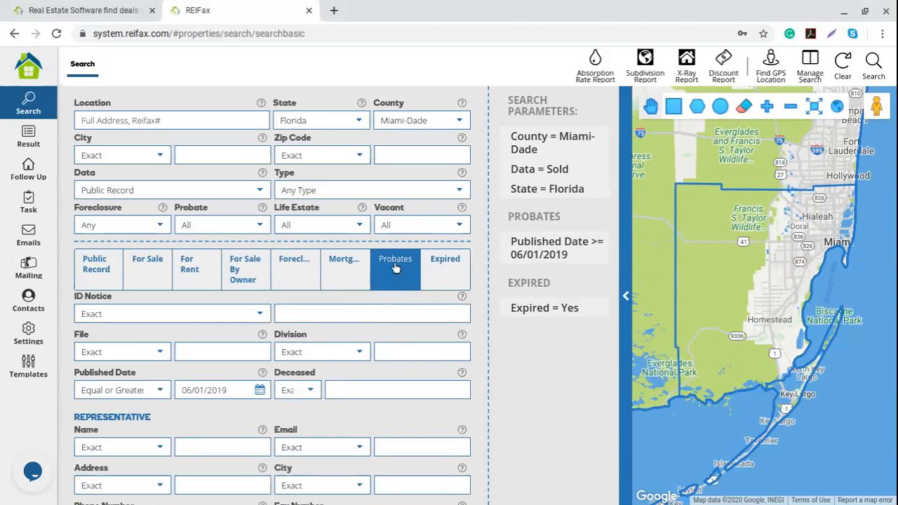
pyautogui.scroll(-2, 161, 354)
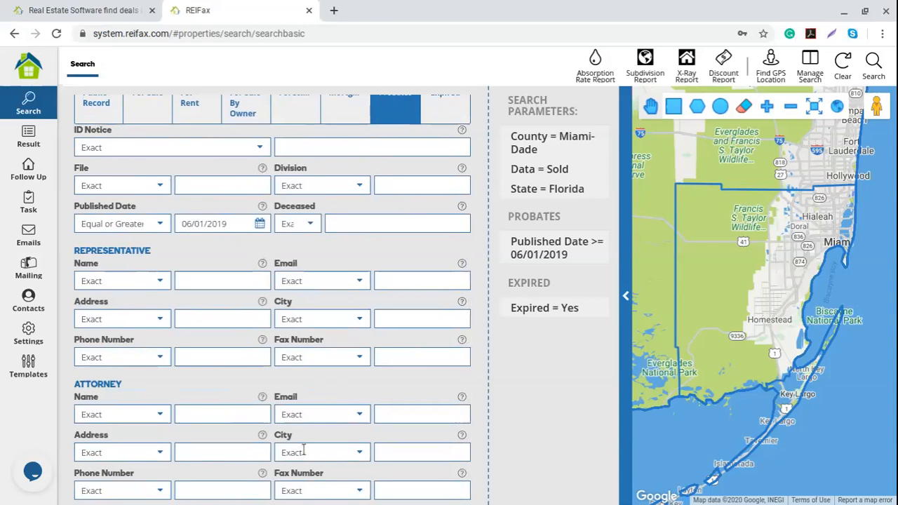
pyautogui.scroll(2, 272, 408)
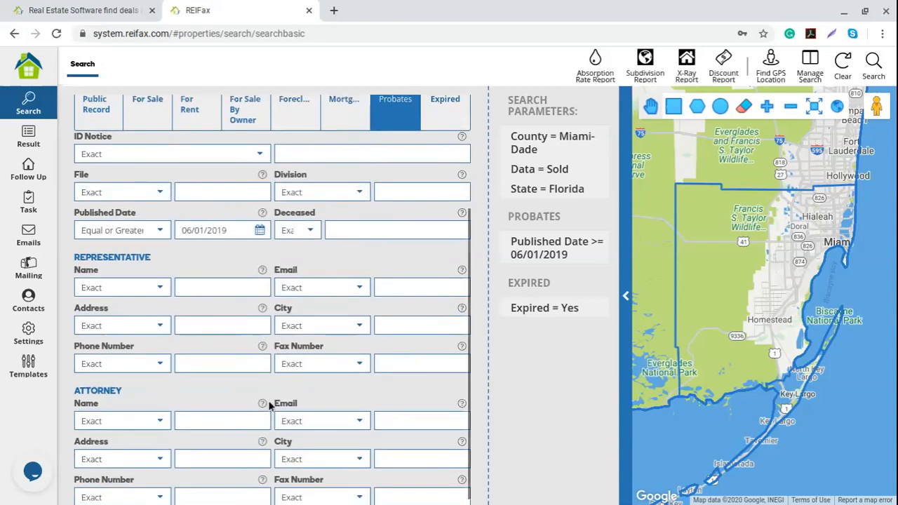
pyautogui.click(257, 172)
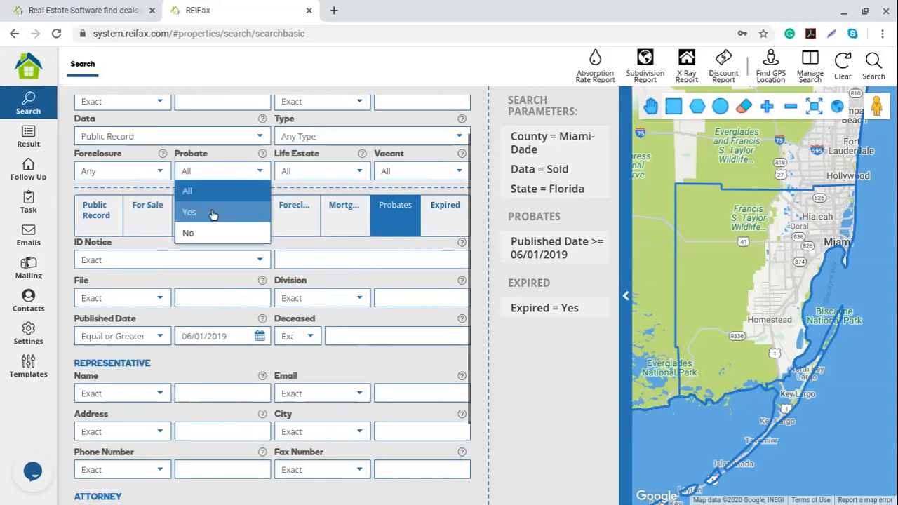
pyautogui.click(212, 210)
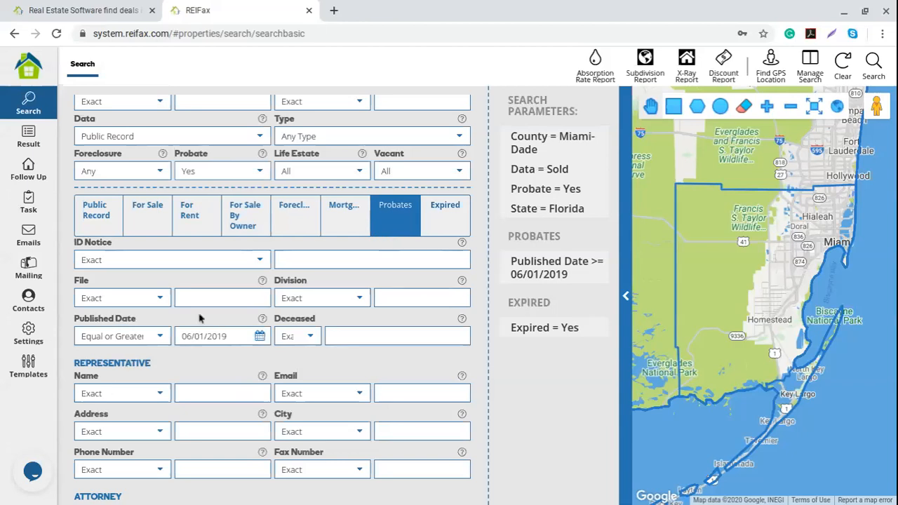
# Delete the Expired = Yes parameter, keeping Probate = Yes and Published Date from 06/01/2019.
pyautogui.click(161, 339)
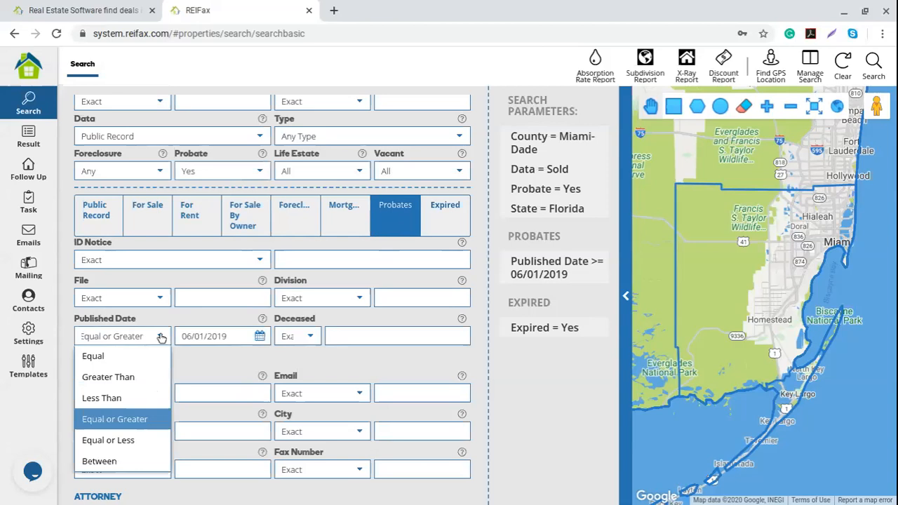
pyautogui.click(259, 337)
pyautogui.moveTo(582, 272)
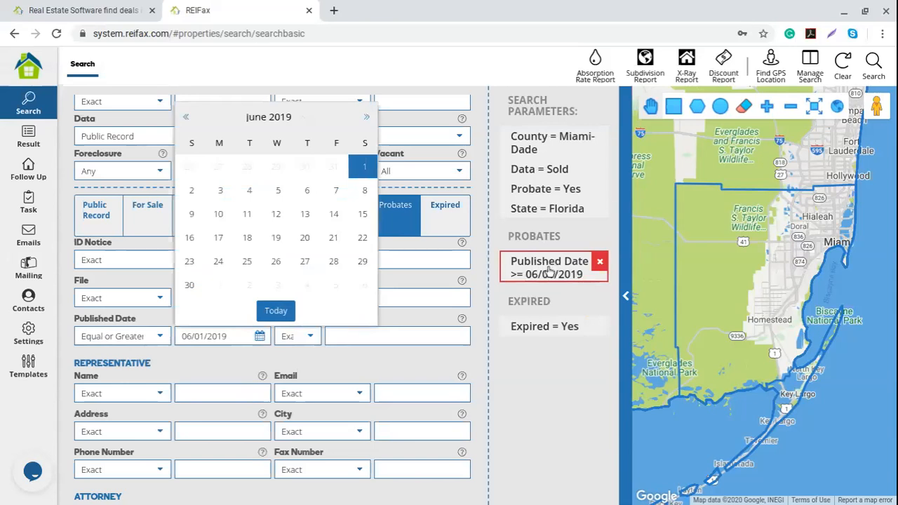
pyautogui.click(599, 327)
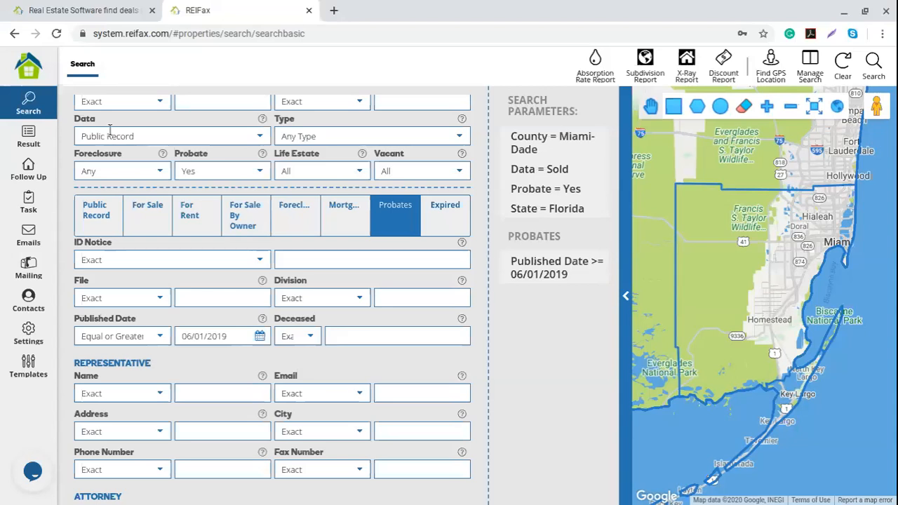
# Switch Data to For Sale and back to Public Record, then clear the search filters.
pyautogui.click(218, 136)
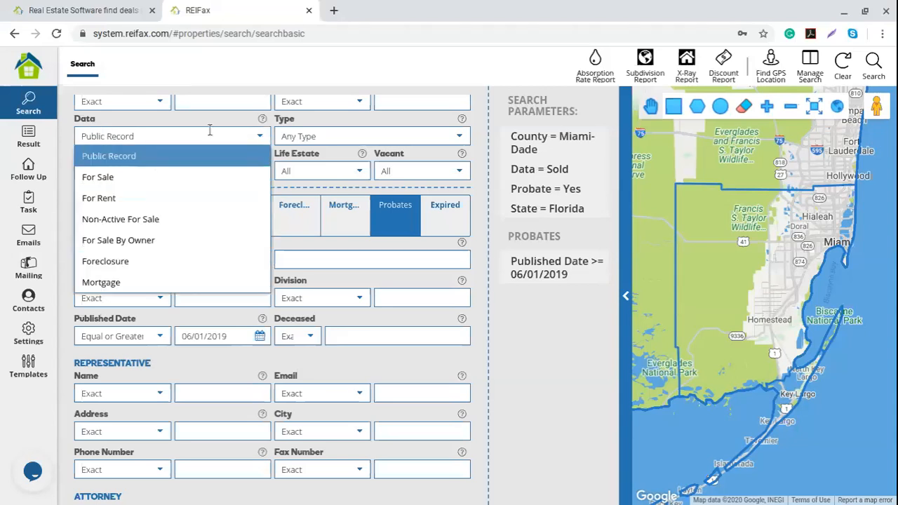
pyautogui.click(127, 182)
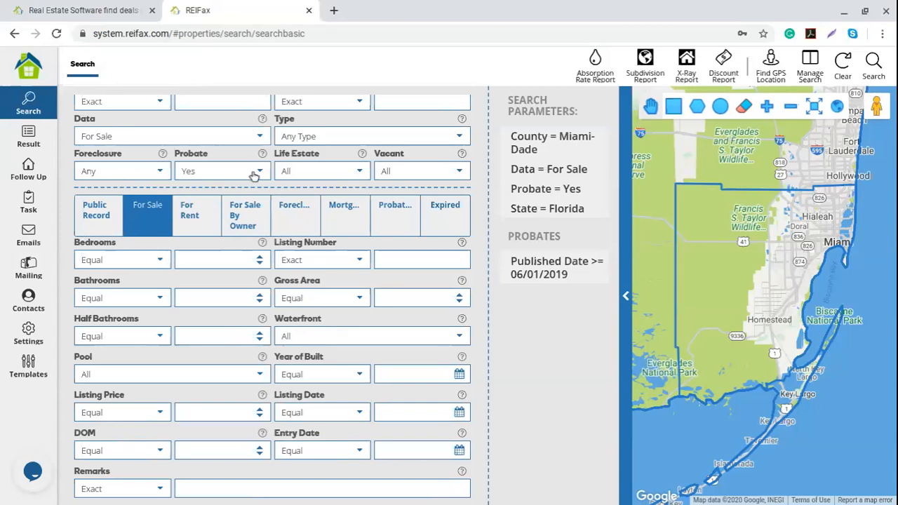
pyautogui.click(256, 136)
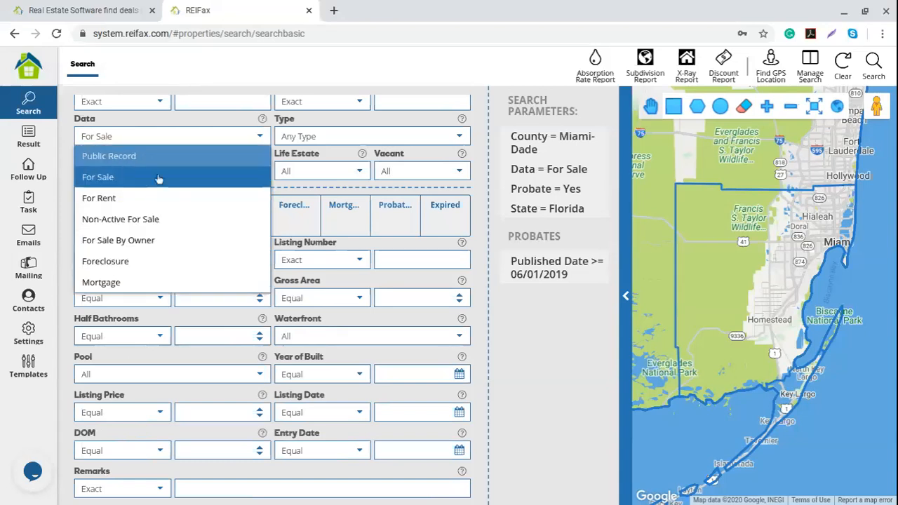
pyautogui.click(117, 159)
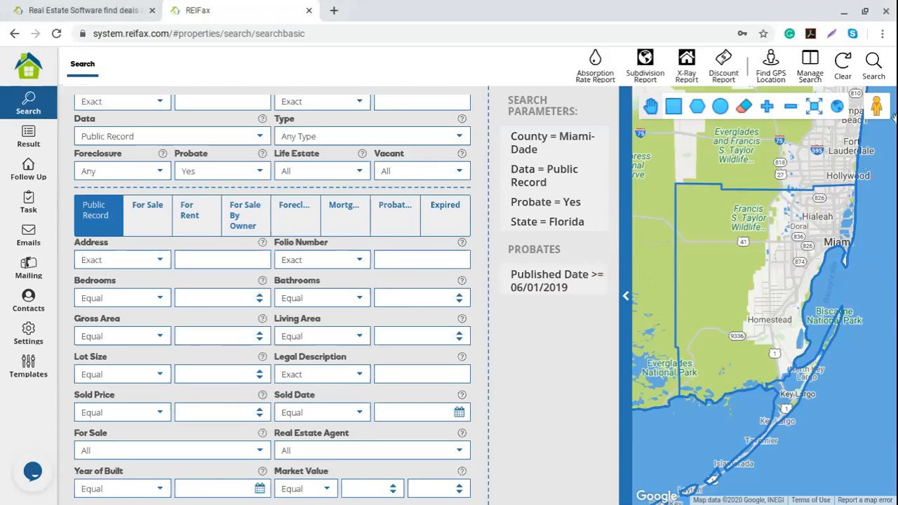
pyautogui.click(841, 66)
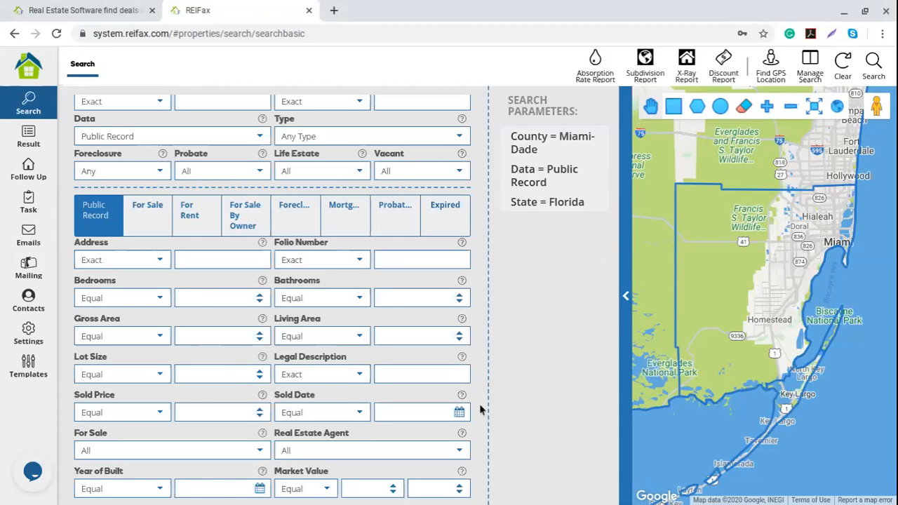
# Set For Sale to No and property Type to Single Family.
pyautogui.scroll(1, 479, 403)
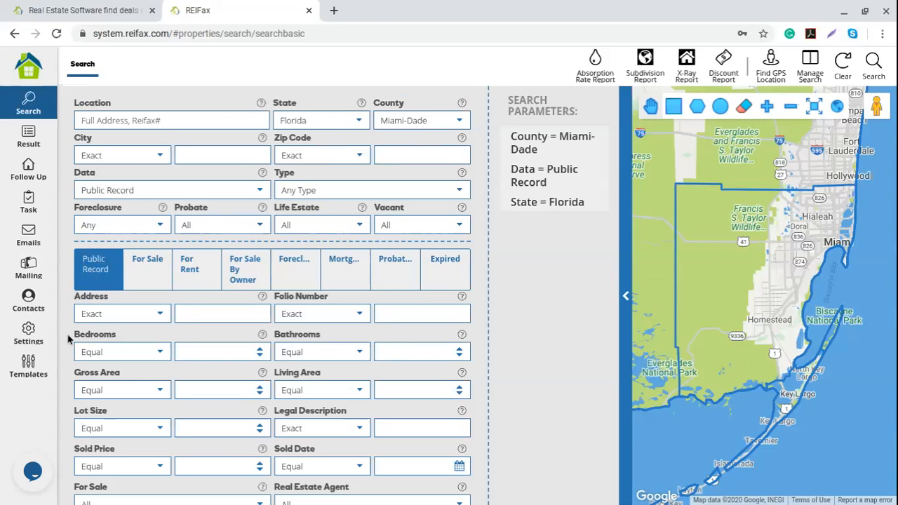
pyautogui.scroll(-2, 106, 342)
pyautogui.scroll(-1, 107, 342)
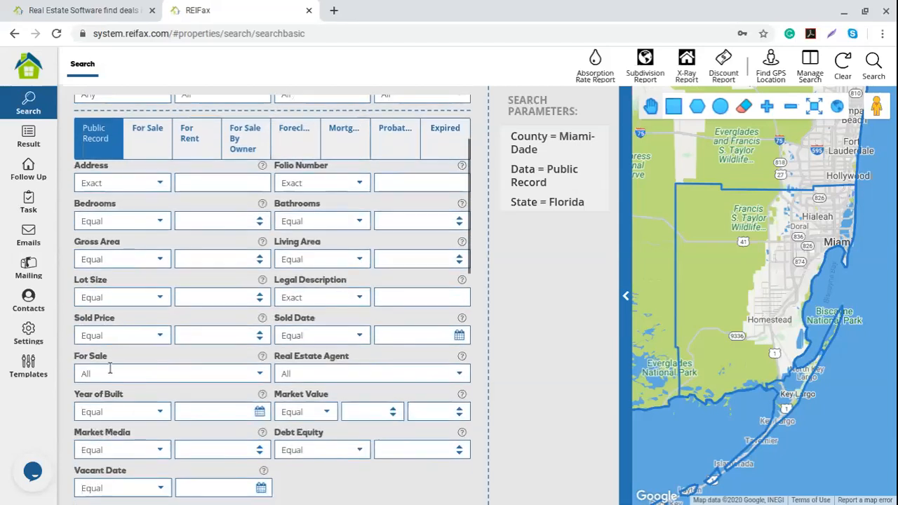
pyautogui.click(261, 379)
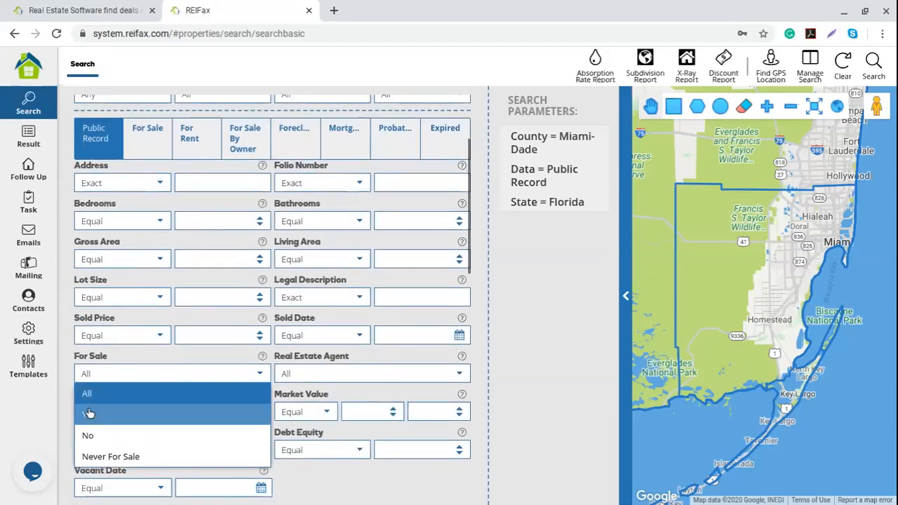
pyautogui.click(105, 434)
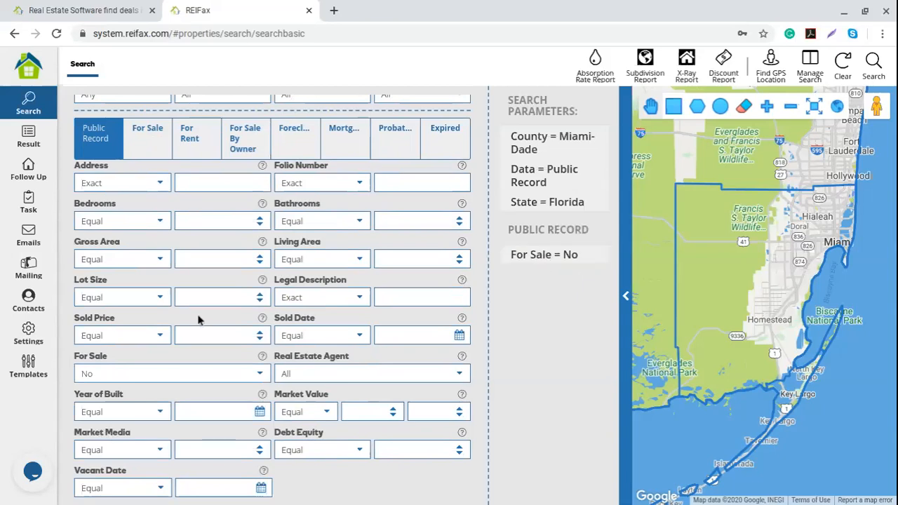
pyautogui.scroll(3, 196, 319)
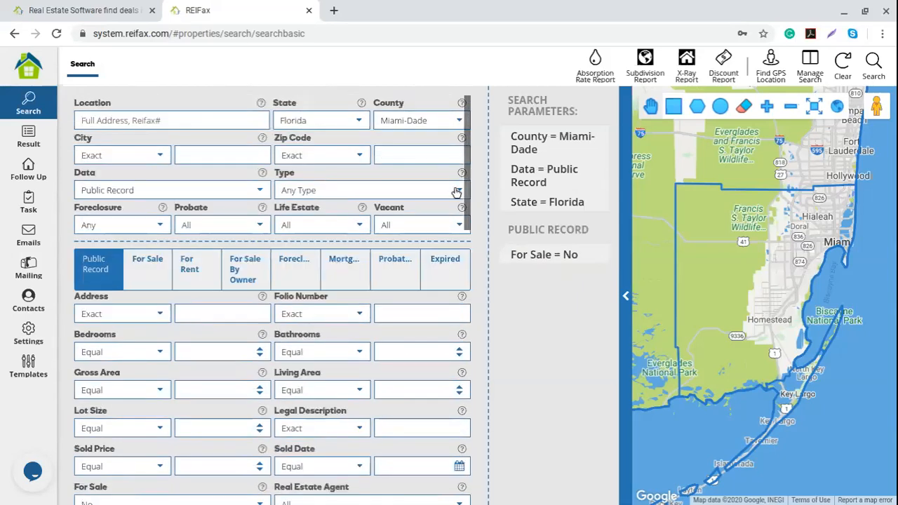
pyautogui.click(457, 192)
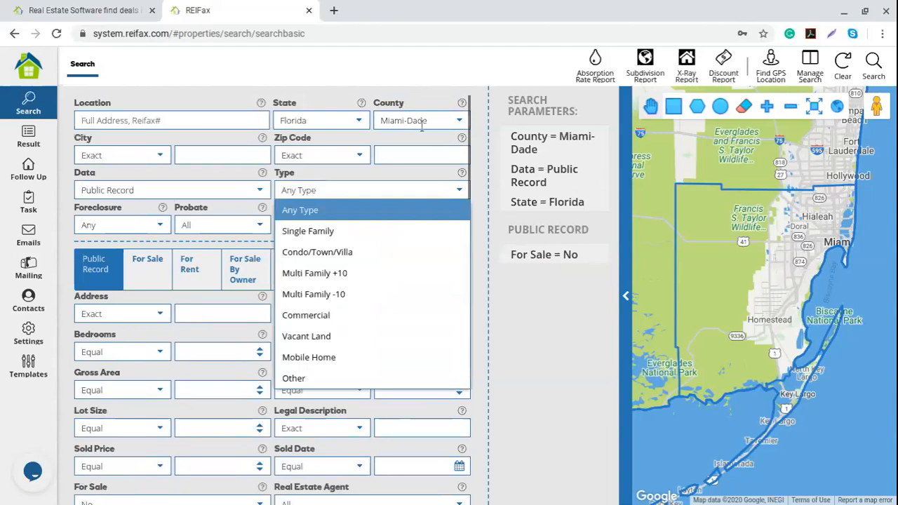
pyautogui.click(308, 231)
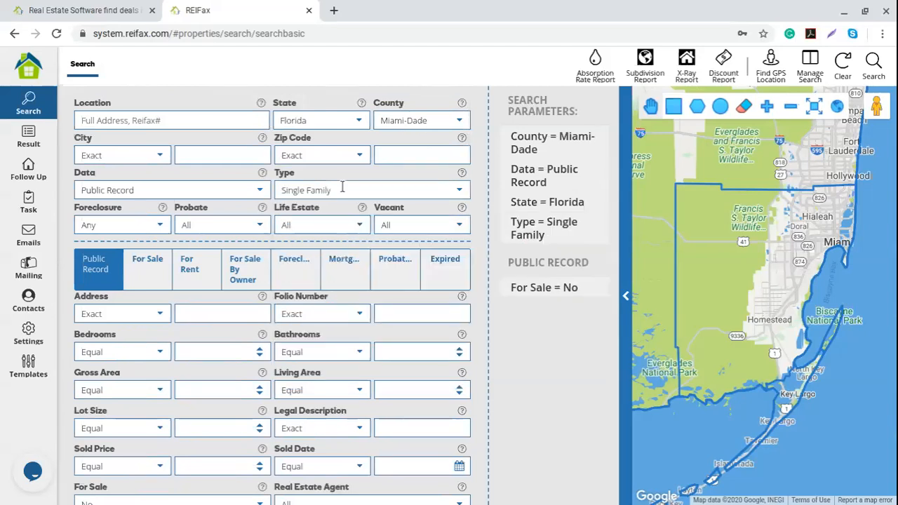
# Set Expired to Yes on the Expired criteria.
pyautogui.click(445, 273)
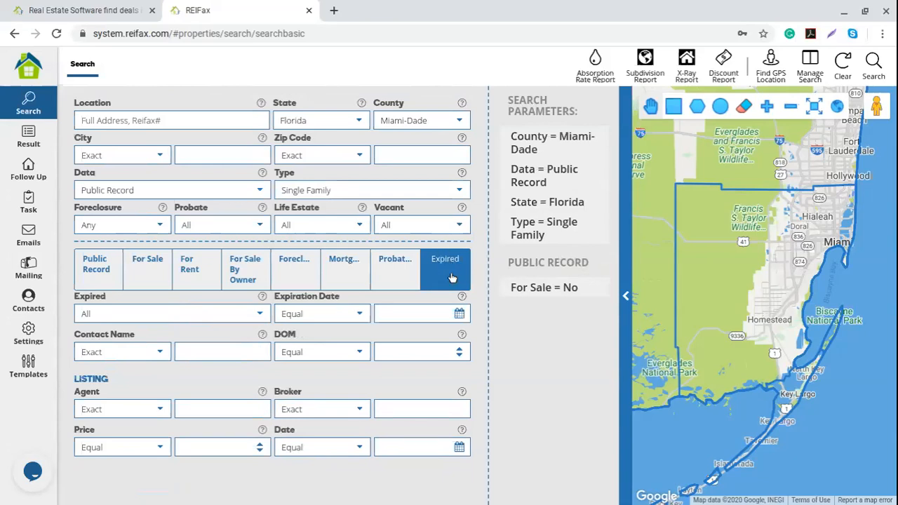
pyautogui.click(259, 315)
pyautogui.click(98, 352)
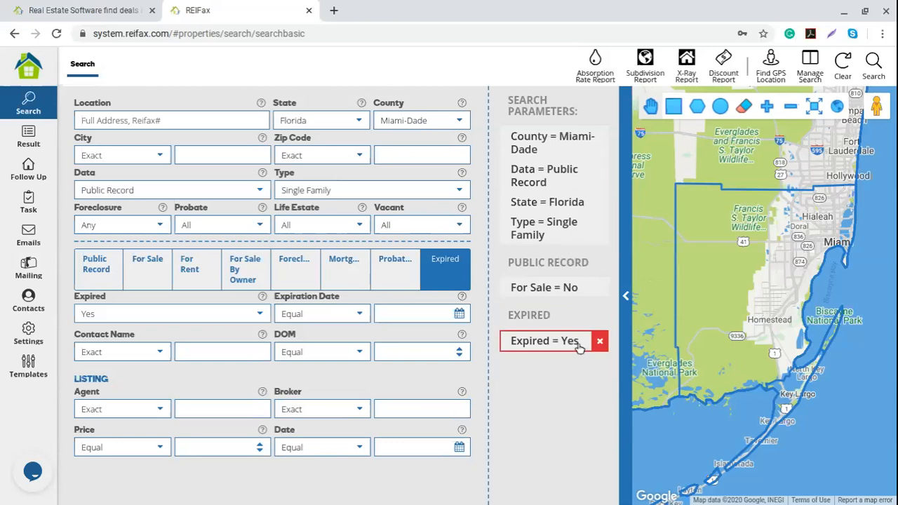
# Run the search and highlight the 6,974 total properties count.
pyautogui.click(873, 64)
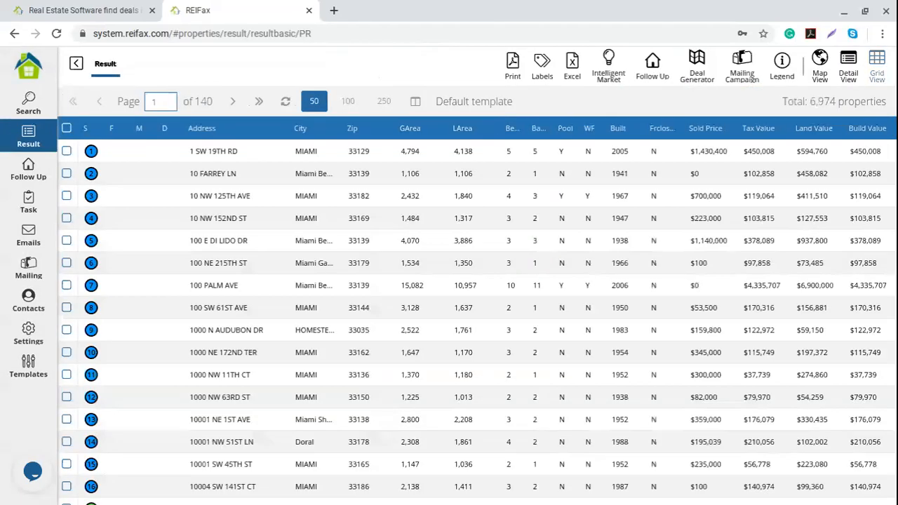
pyautogui.moveTo(810, 102); pyautogui.dragTo(890, 108)
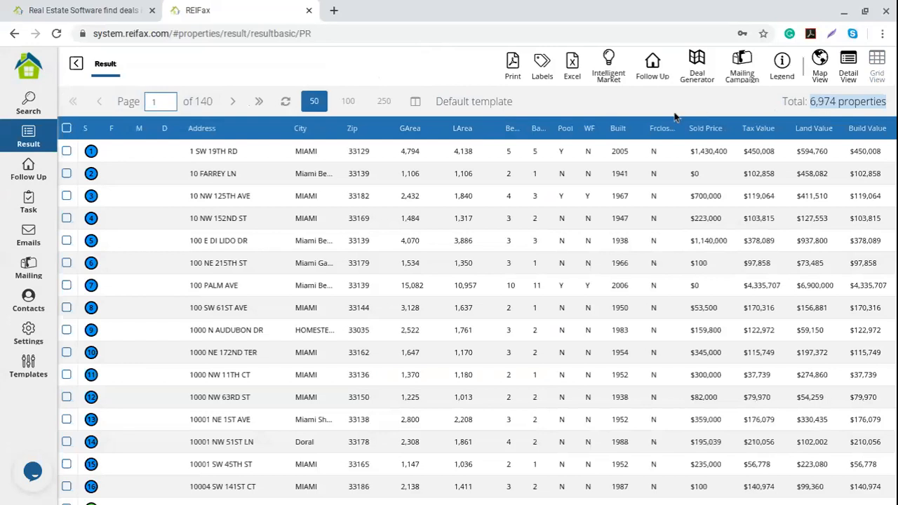
pyautogui.click(18, 103)
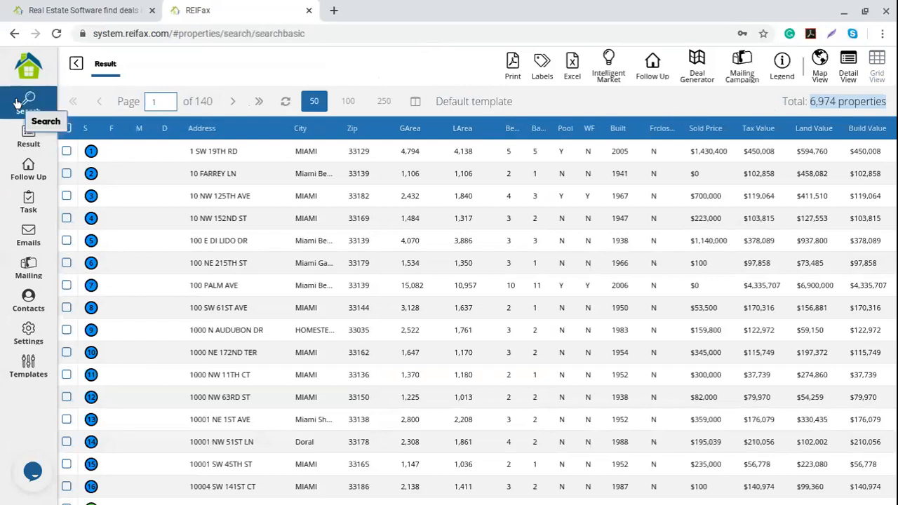
# Add City = doral and rerun the search, which returns no properties.
pyautogui.click(216, 158)
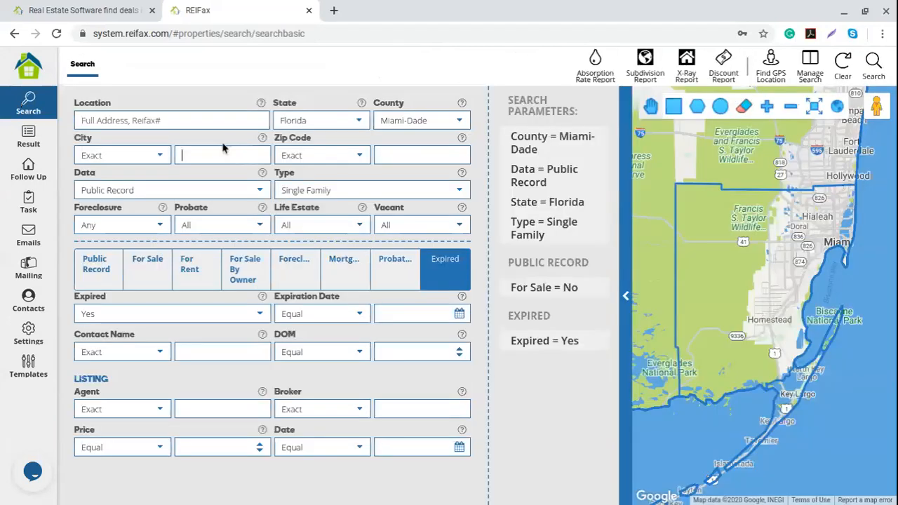
pyautogui.write('doral')
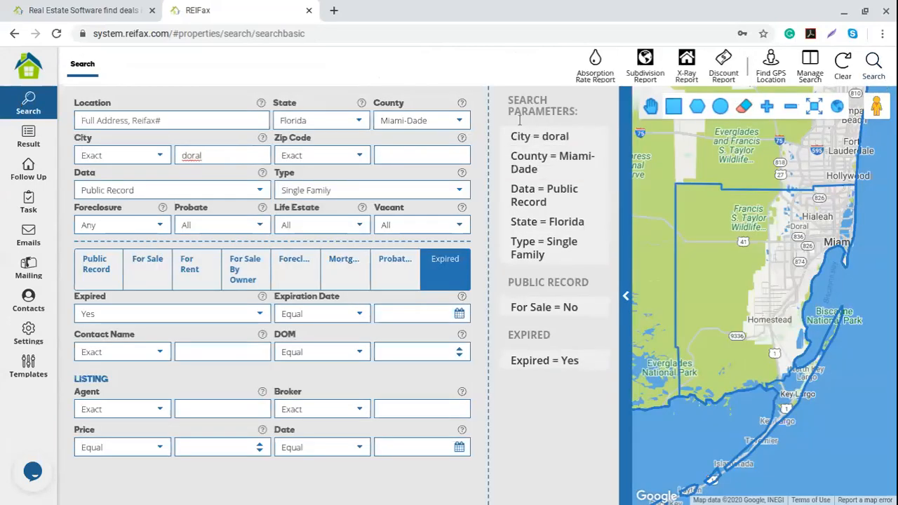
pyautogui.click(874, 70)
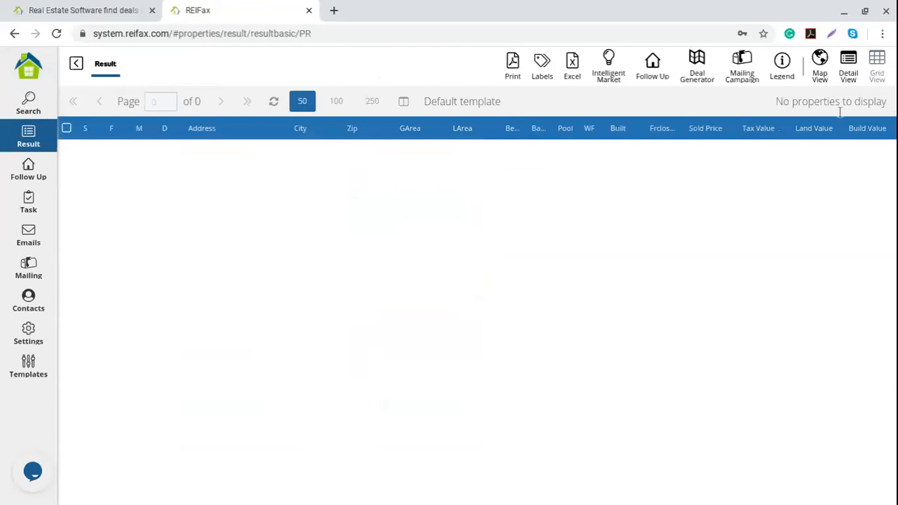
# Search again with city 'Doral' matched by Contains, giving 248 properties in total.
pyautogui.click(35, 116)
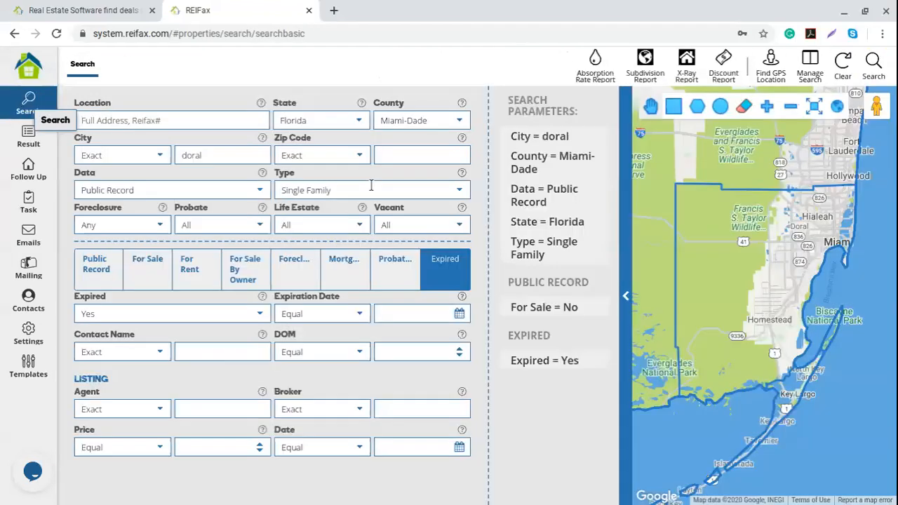
pyautogui.moveTo(217, 158); pyautogui.dragTo(119, 147)
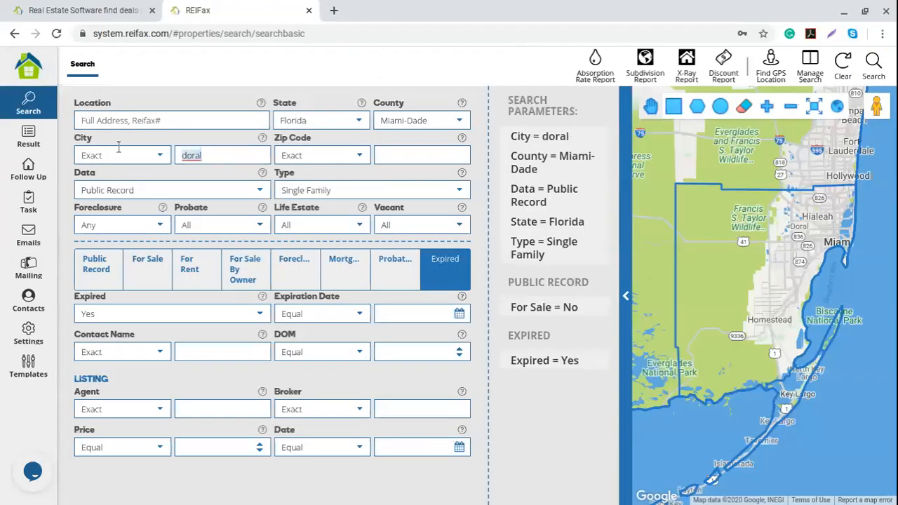
pyautogui.write('Doral')
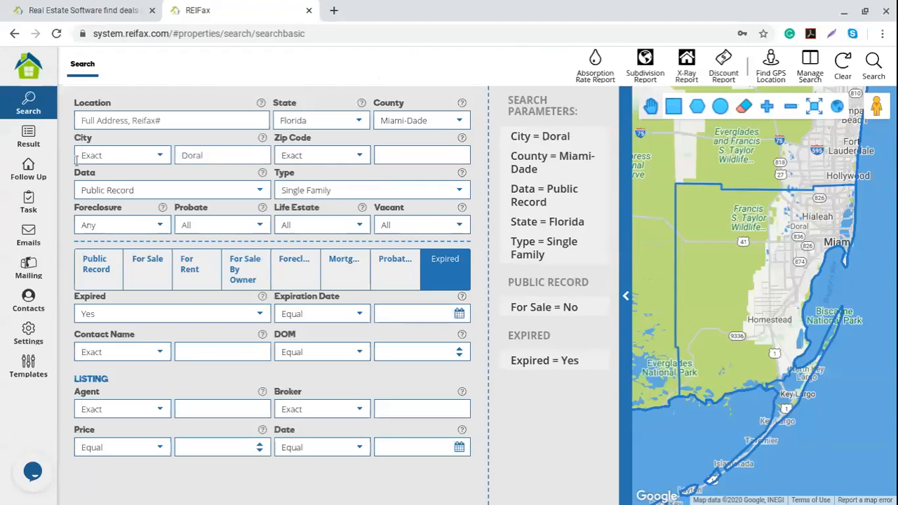
pyautogui.click(166, 161)
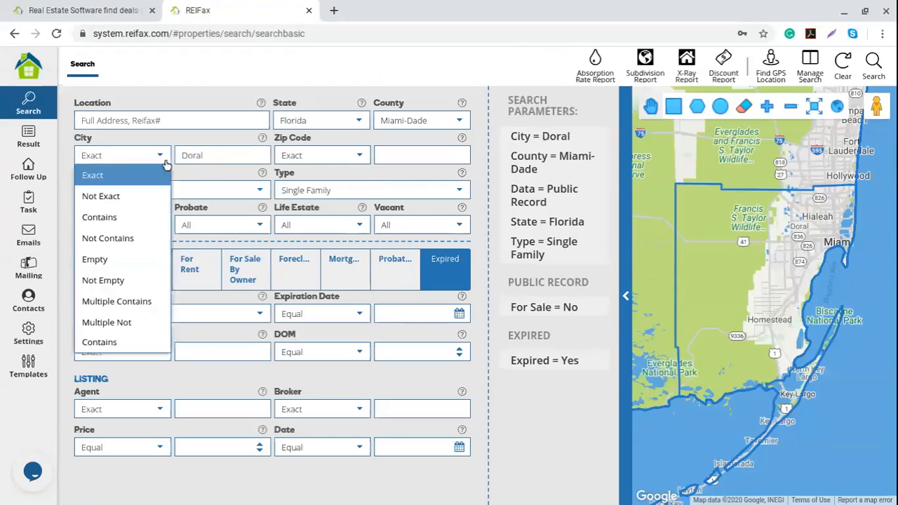
pyautogui.click(127, 217)
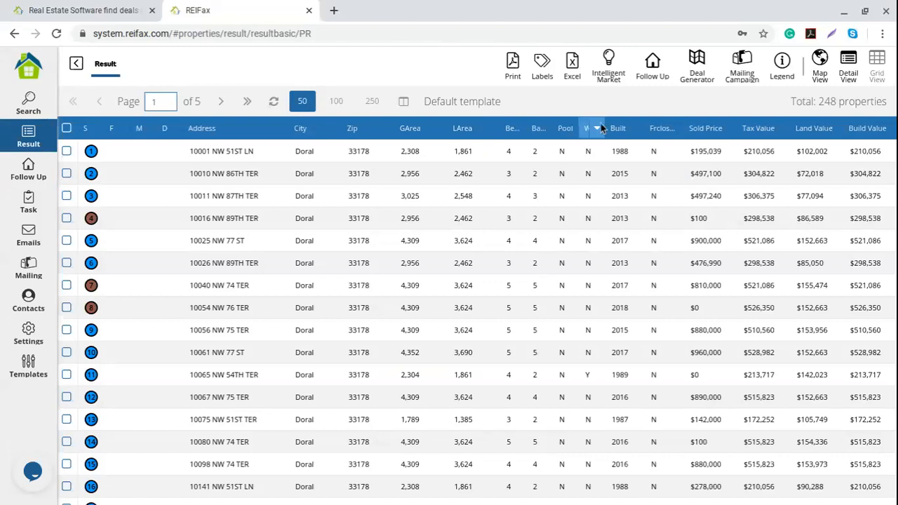
pyautogui.moveTo(818, 101); pyautogui.dragTo(889, 105)
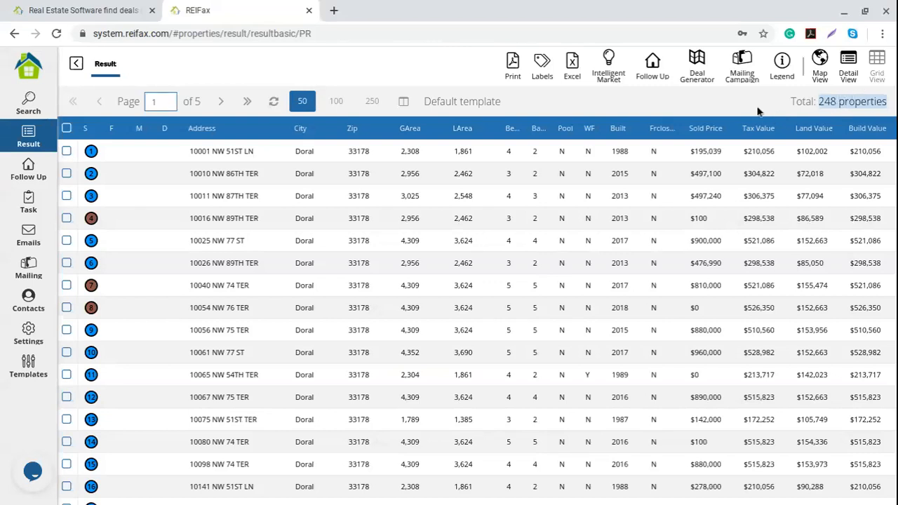
# Go back to the search form and pan and zoom the map to Hialeah and Miramar.
pyautogui.click(76, 64)
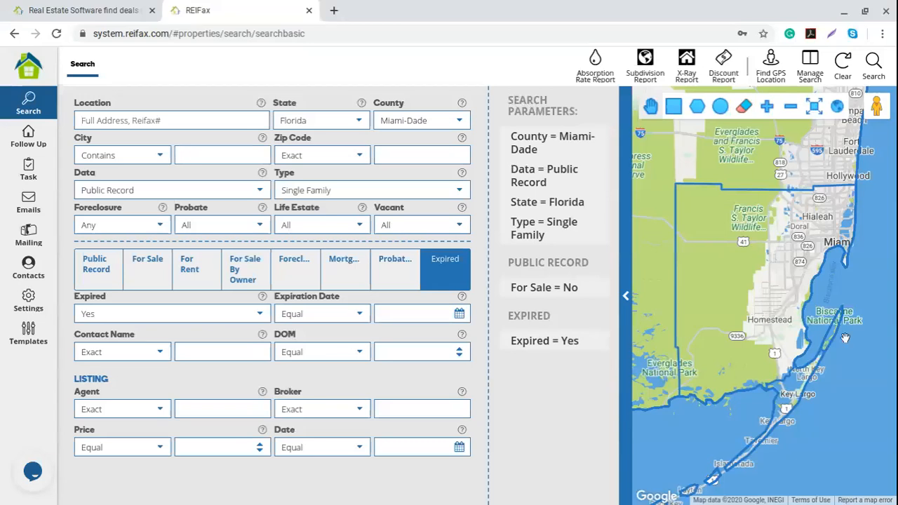
pyautogui.moveTo(780, 277); pyautogui.dragTo(761, 275)
pyautogui.scroll(3, 775, 263)
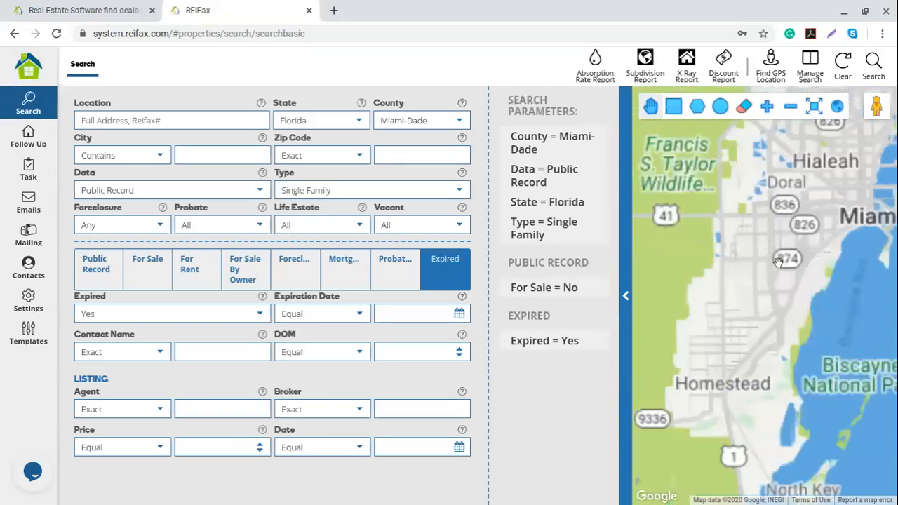
pyautogui.moveTo(774, 236); pyautogui.dragTo(706, 339)
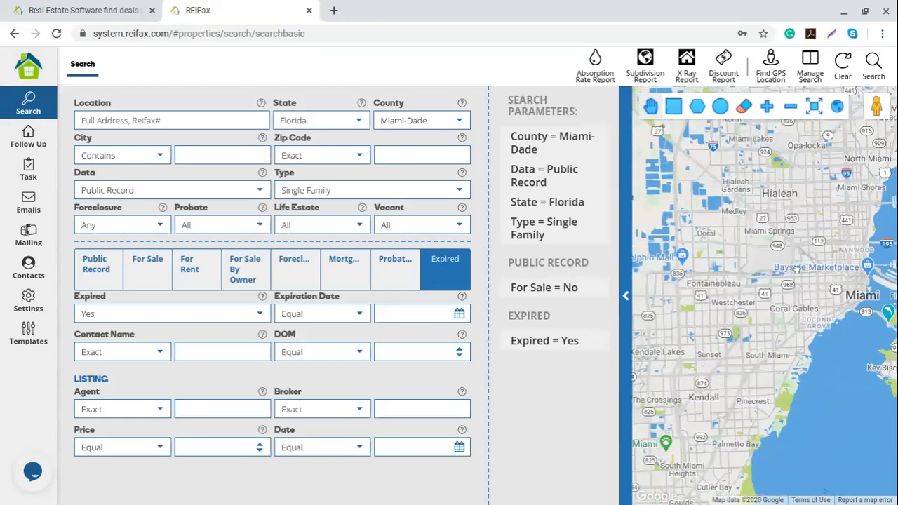
pyautogui.moveTo(797, 267); pyautogui.dragTo(790, 375)
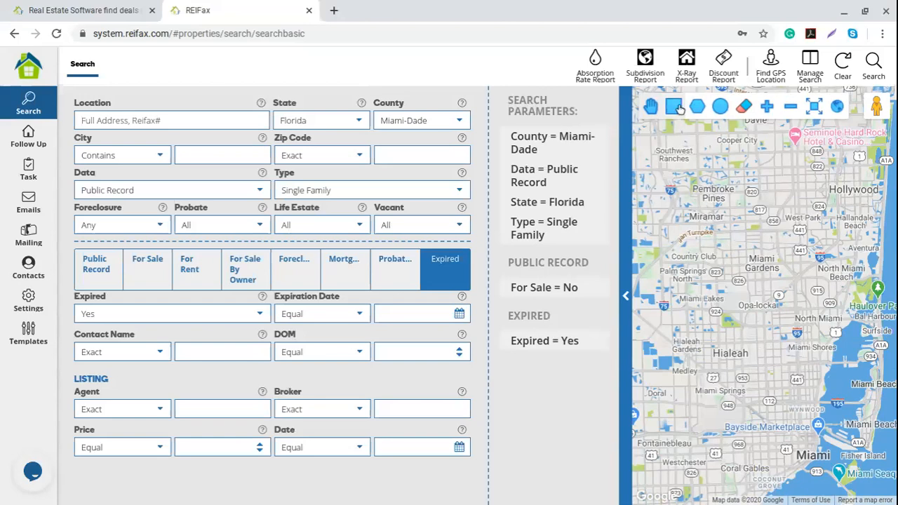
pyautogui.click(680, 109)
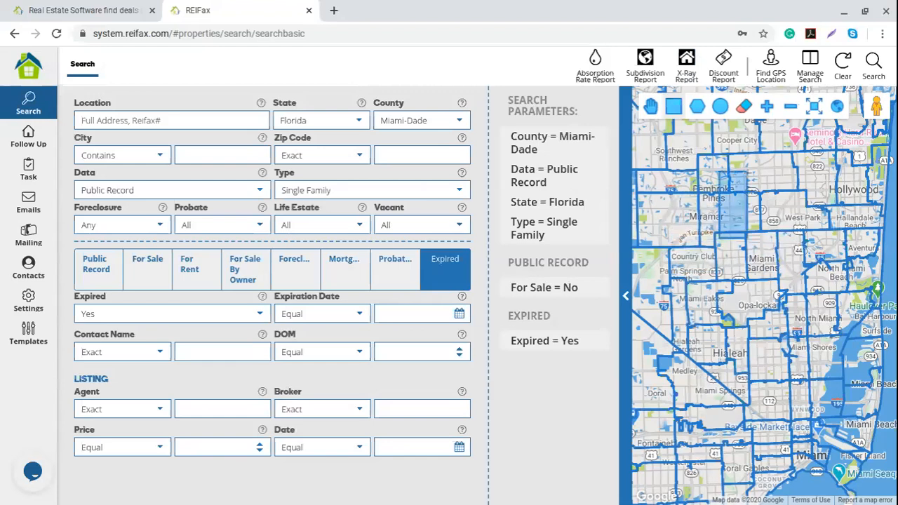
# Try a circle around Miramar, then draw a polygon enclosing Hialeah through North Miami.
pyautogui.click(719, 109)
pyautogui.moveTo(686, 216)
pyautogui.mouseDown()
pyautogui.moveTo(792, 287)
pyautogui.moveTo(852, 286)
pyautogui.moveTo(707, 210)
pyautogui.moveTo(734, 236)
pyautogui.moveTo(824, 261)
pyautogui.moveTo(752, 212)
pyautogui.mouseUp()
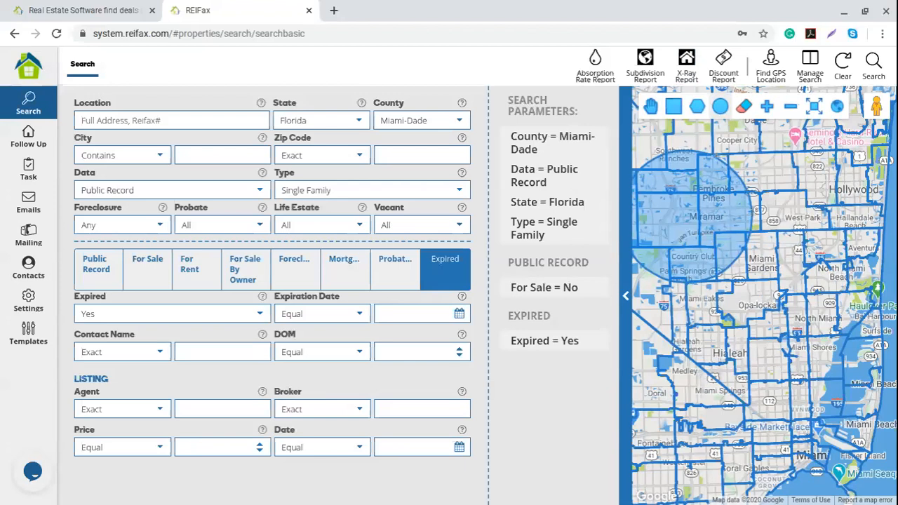
pyautogui.click(697, 109)
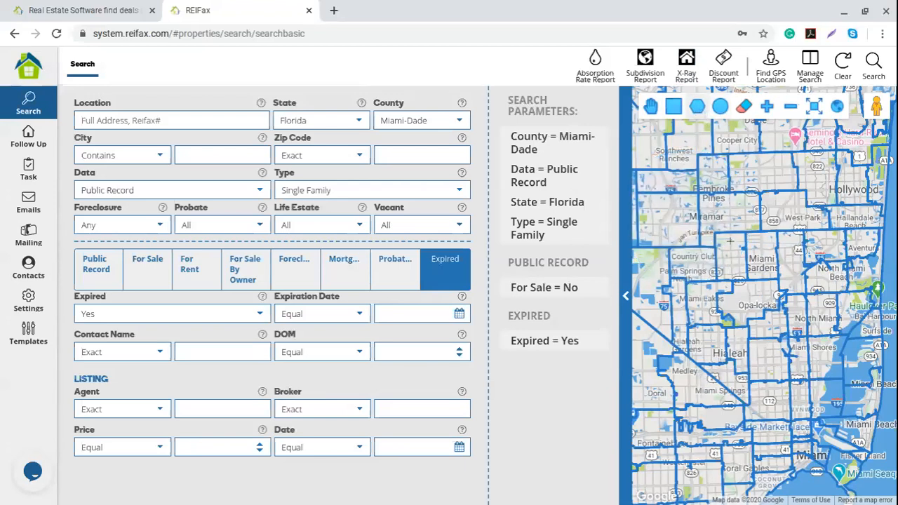
pyautogui.click(717, 237)
pyautogui.click(881, 230)
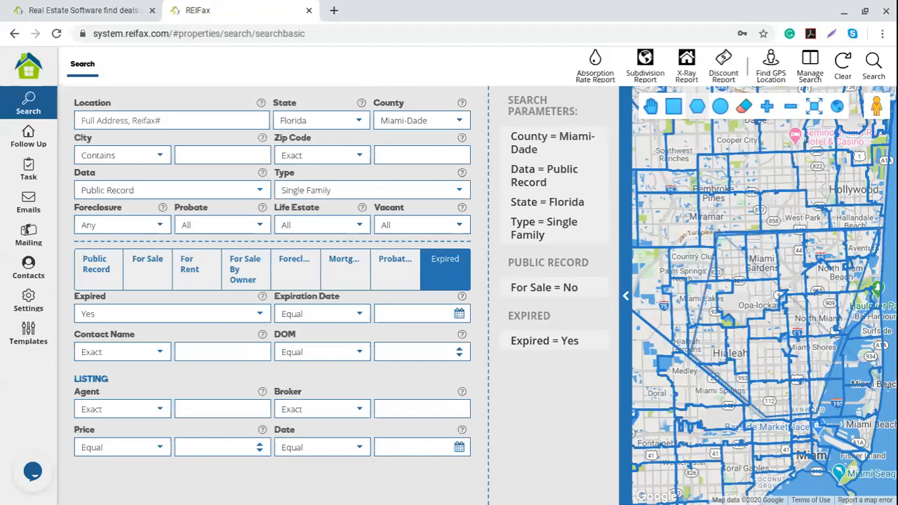
pyautogui.click(716, 235)
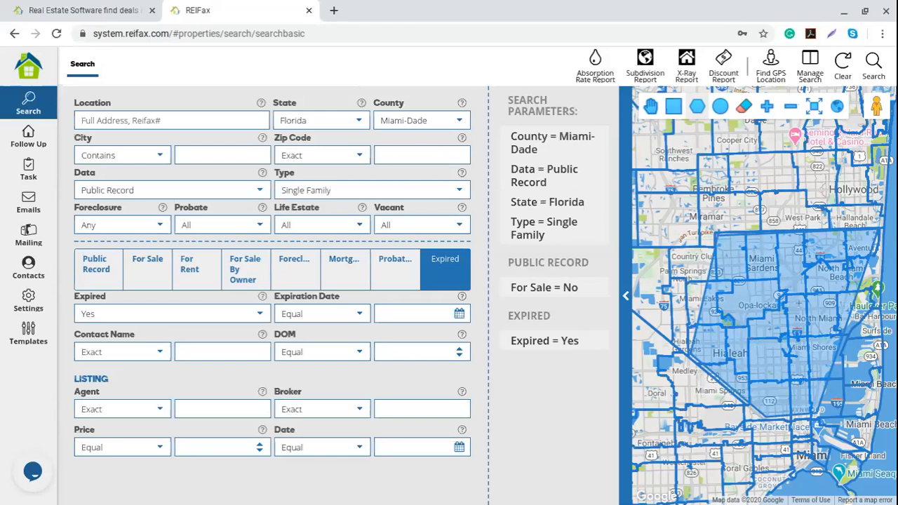
pyautogui.click(202, 155)
# Leave Expired at Yes, then clear the search back to Miami-Dade, Public Record and Florida.
pyautogui.click(387, 154)
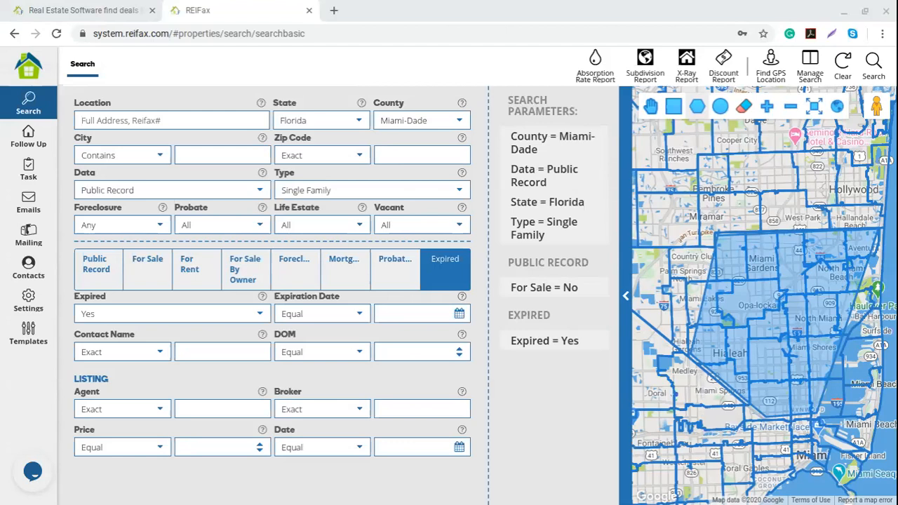
pyautogui.click(227, 314)
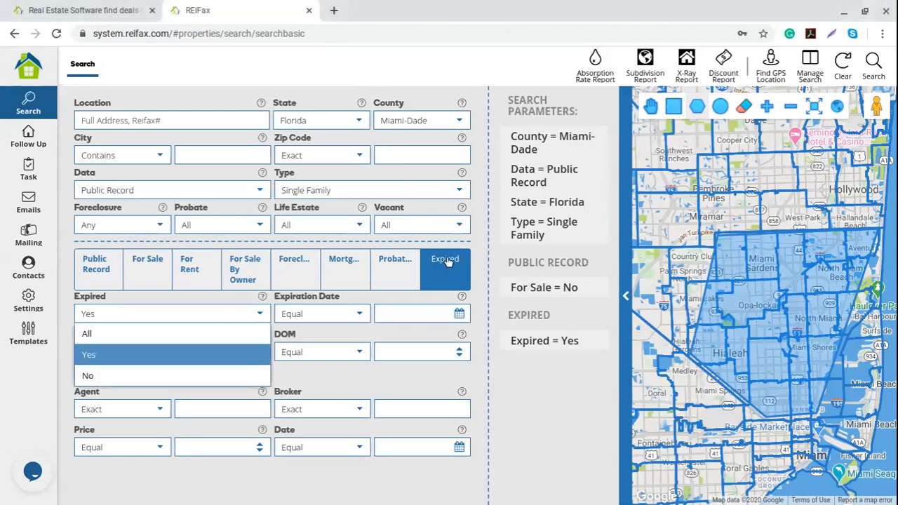
pyautogui.click(482, 378)
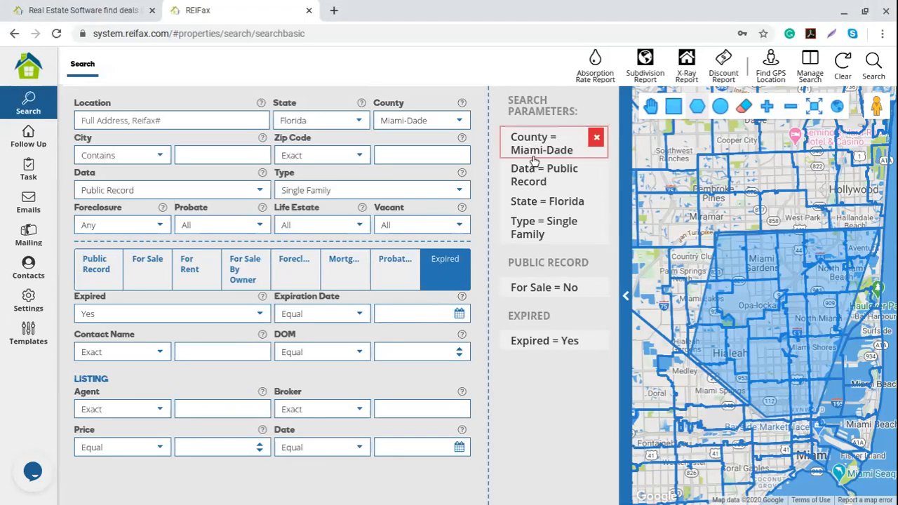
pyautogui.click(844, 67)
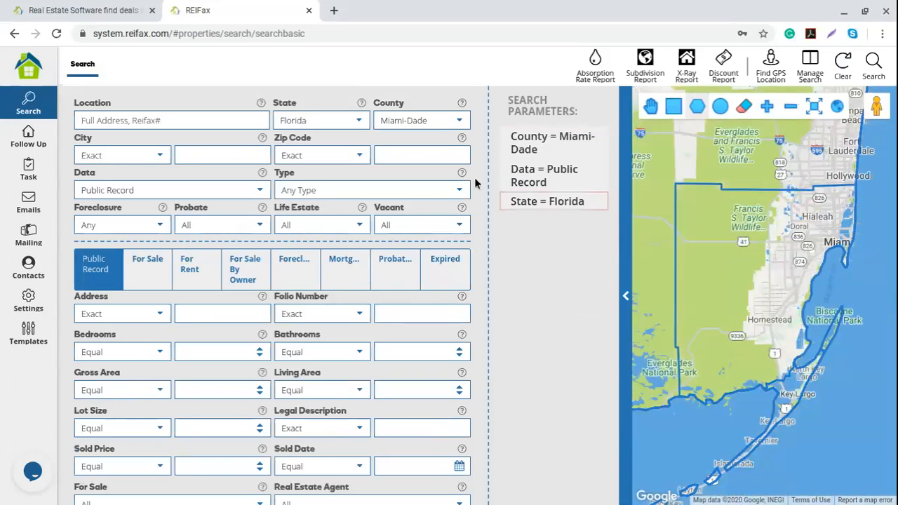
# Set County to Broward and property Type to Condo/Town/Villa.
pyautogui.click(455, 120)
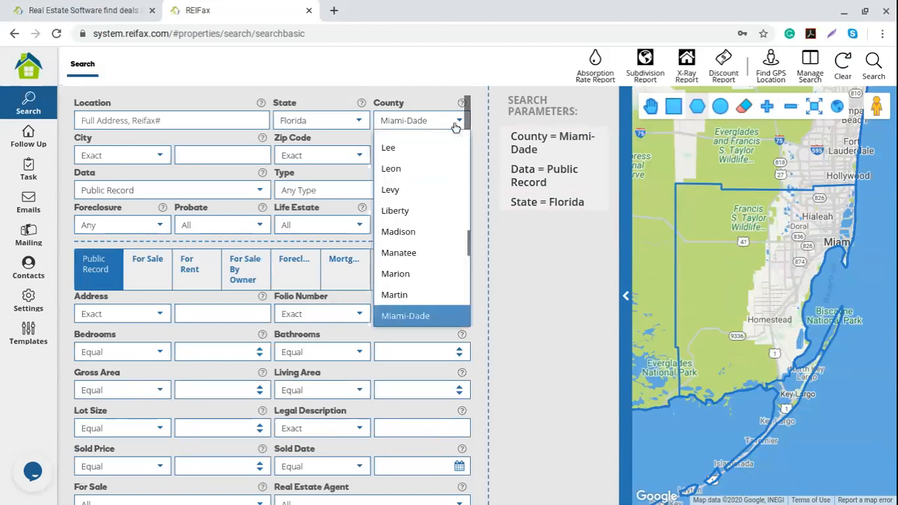
pyautogui.scroll(3, 422, 305)
pyautogui.scroll(7, 424, 302)
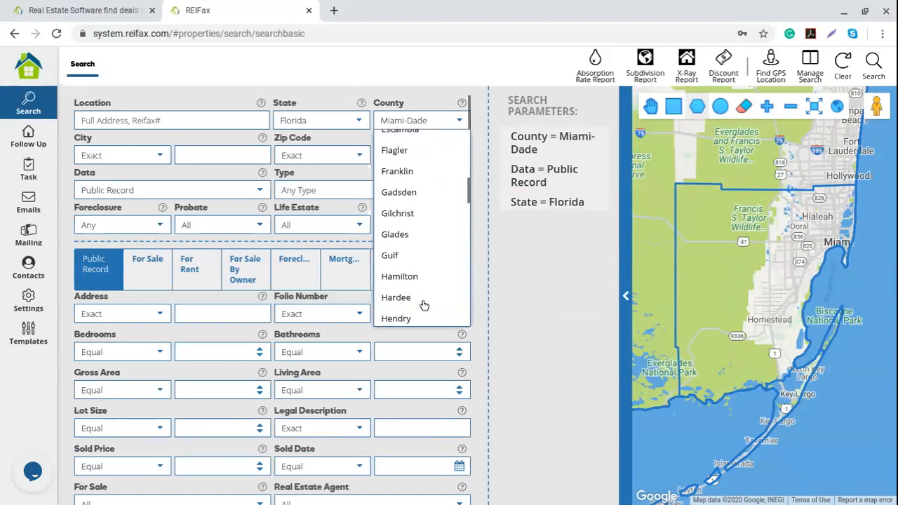
pyautogui.scroll(3, 423, 295)
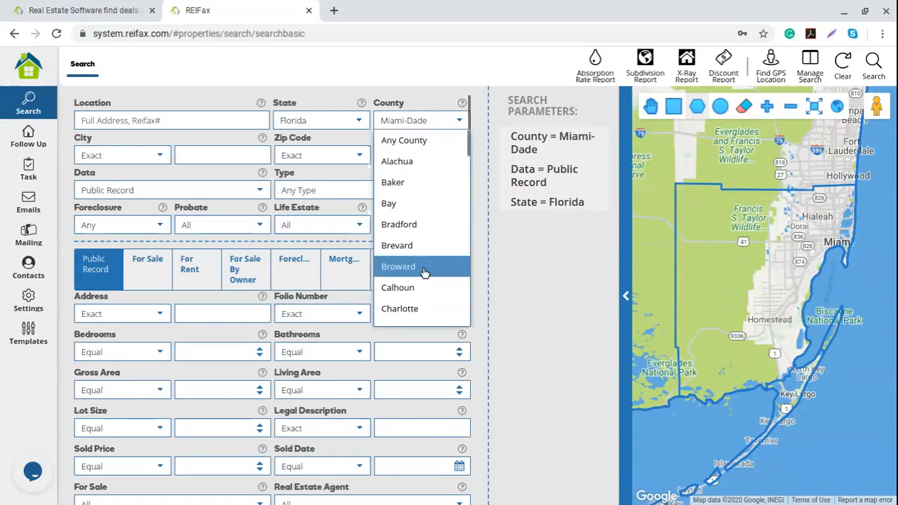
pyautogui.click(424, 265)
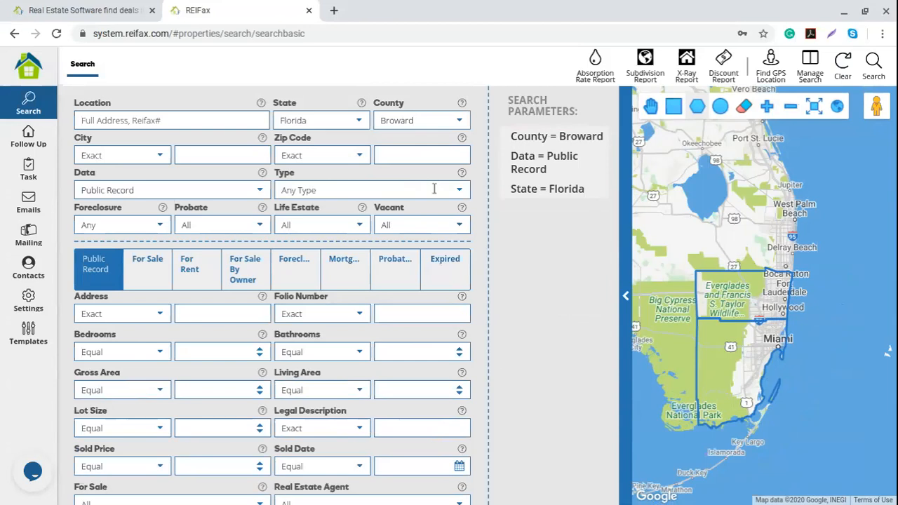
pyautogui.click(434, 188)
pyautogui.click(324, 255)
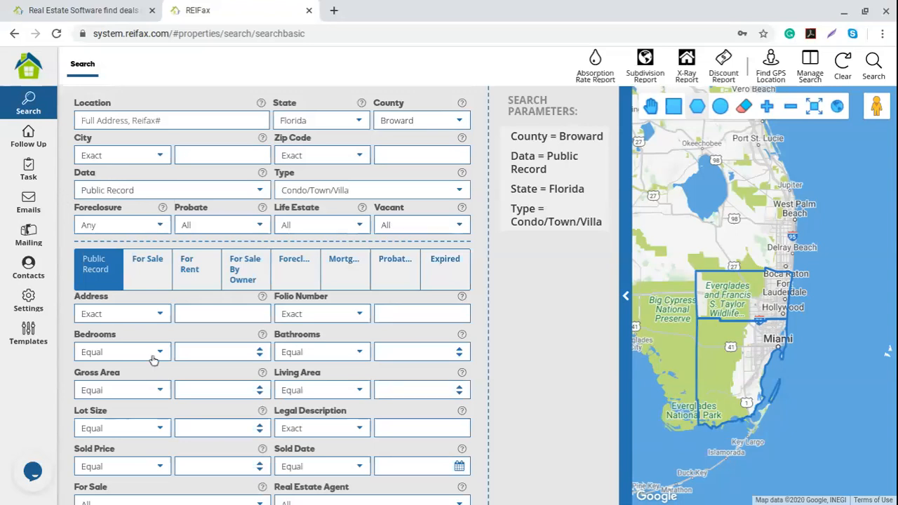
pyautogui.scroll(-3, 154, 359)
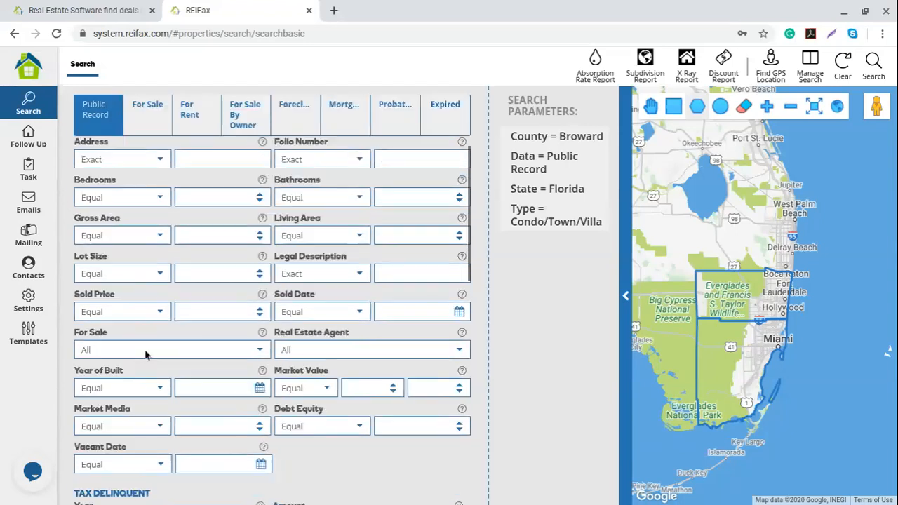
# Set For Sale to No to exclude properties currently listed.
pyautogui.scroll(-1, 145, 354)
pyautogui.click(257, 328)
pyautogui.click(96, 389)
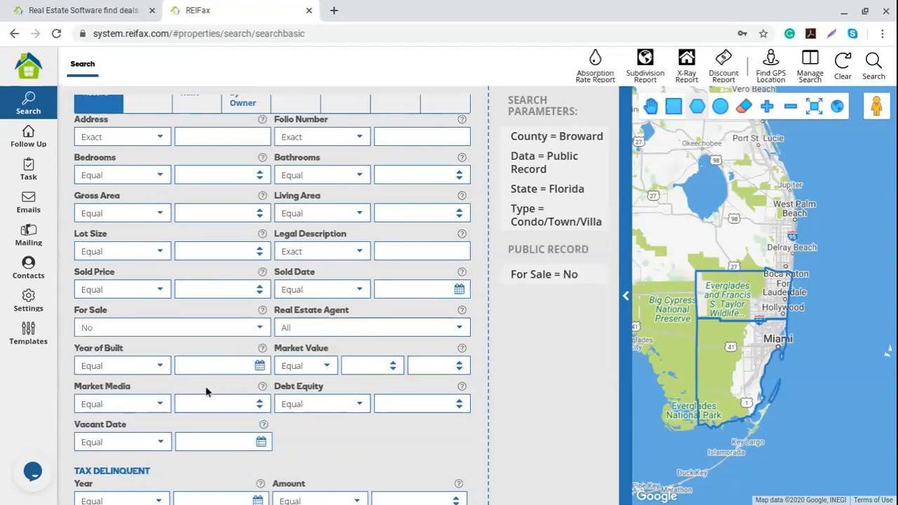
pyautogui.scroll(3, 205, 390)
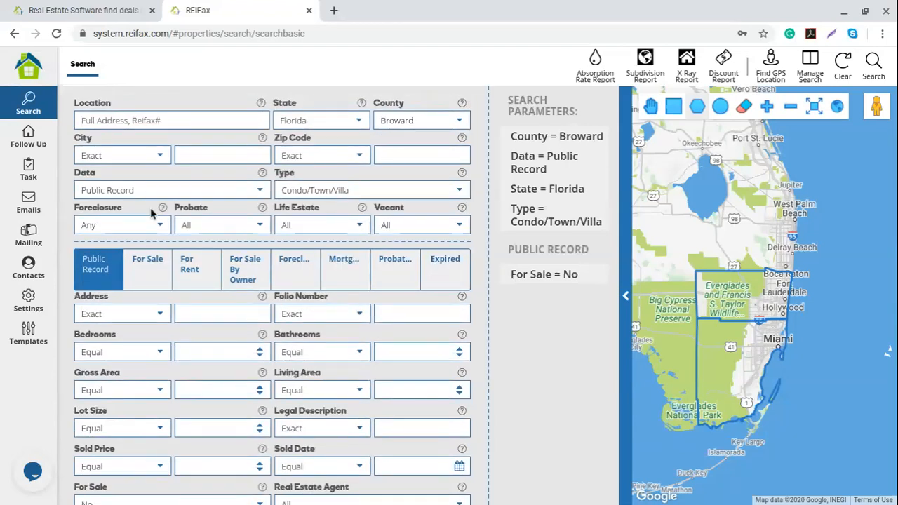
pyautogui.moveTo(564, 281)
pyautogui.scroll(-3, 374, 301)
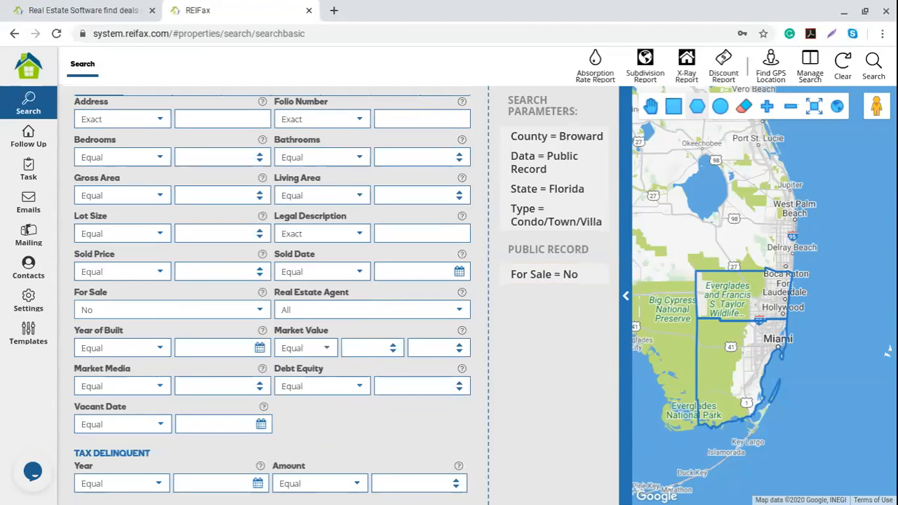
# Set Market Value to Between 100000 and 700000.
pyautogui.click(323, 347)
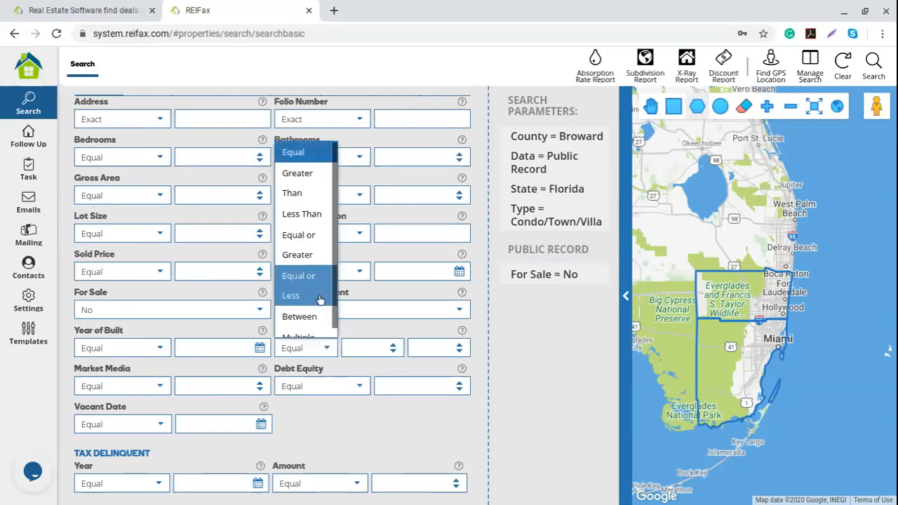
pyautogui.click(299, 317)
pyautogui.click(360, 343)
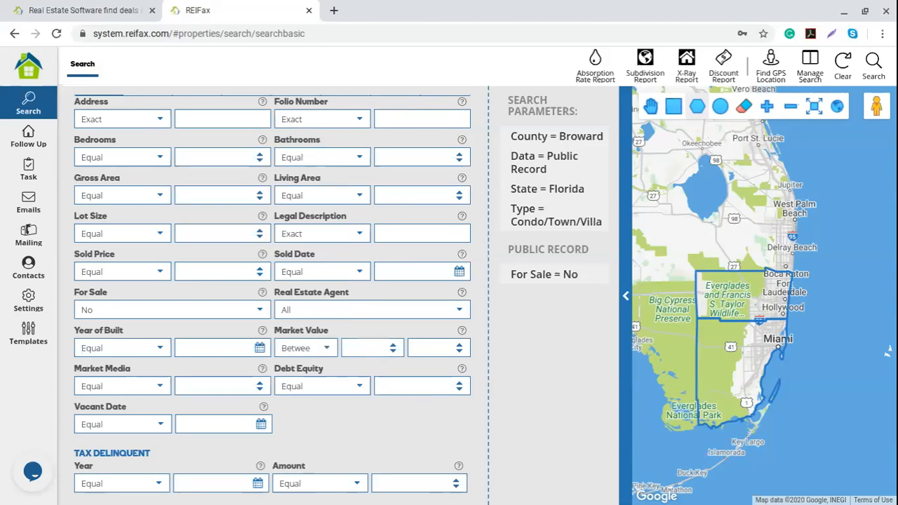
pyautogui.write('100000')
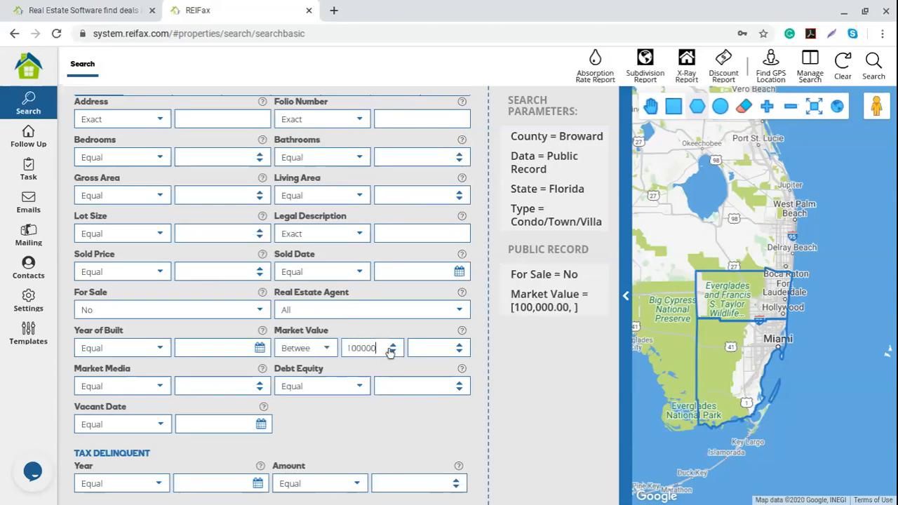
pyautogui.click(429, 346)
pyautogui.write('700000')
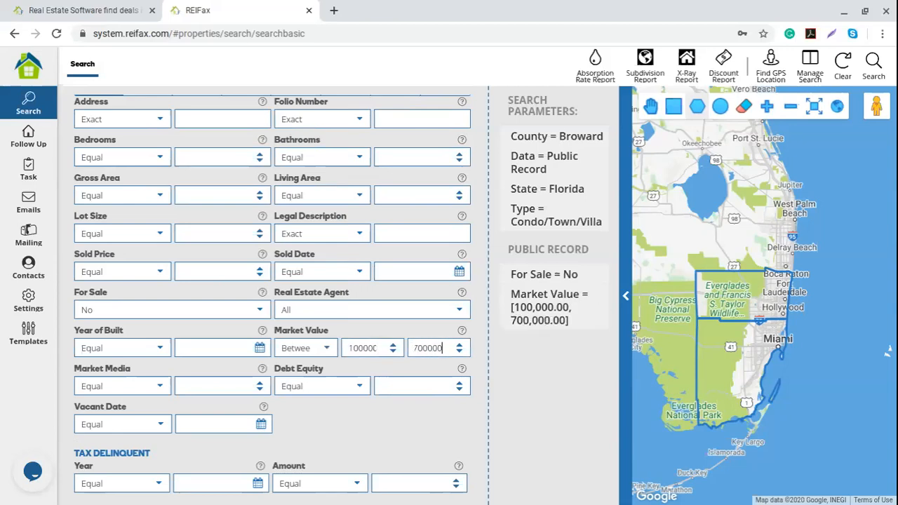
pyautogui.moveTo(549, 313)
pyautogui.scroll(3, 293, 208)
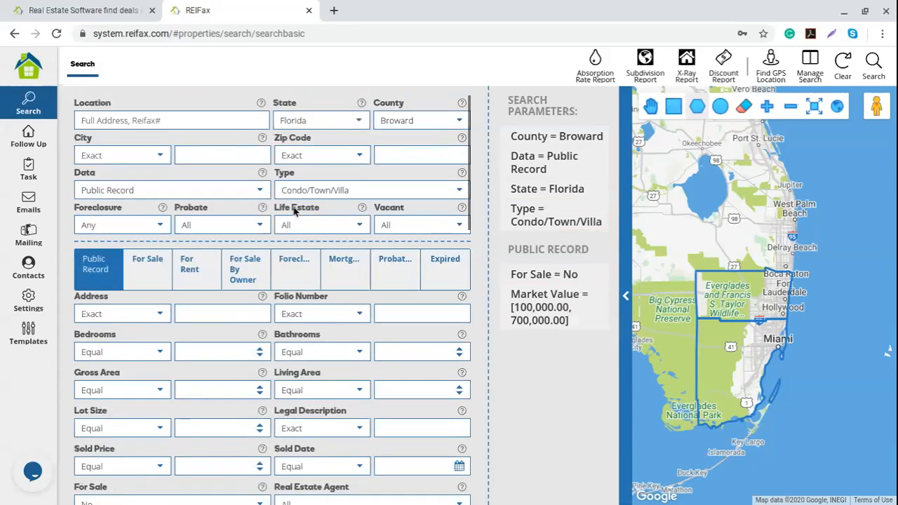
# Set Foreclosure to Pre-Foreclosed and bring up the foreclosure search fields.
pyautogui.click(161, 228)
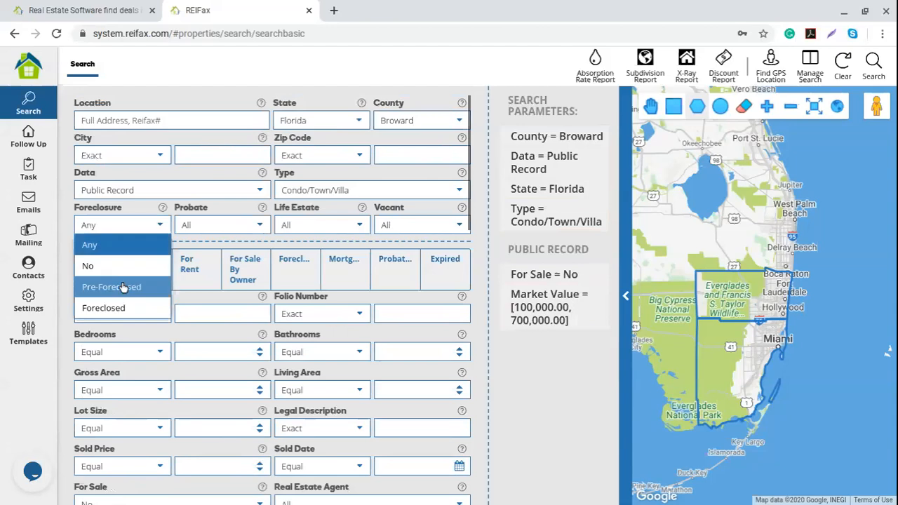
pyautogui.click(122, 284)
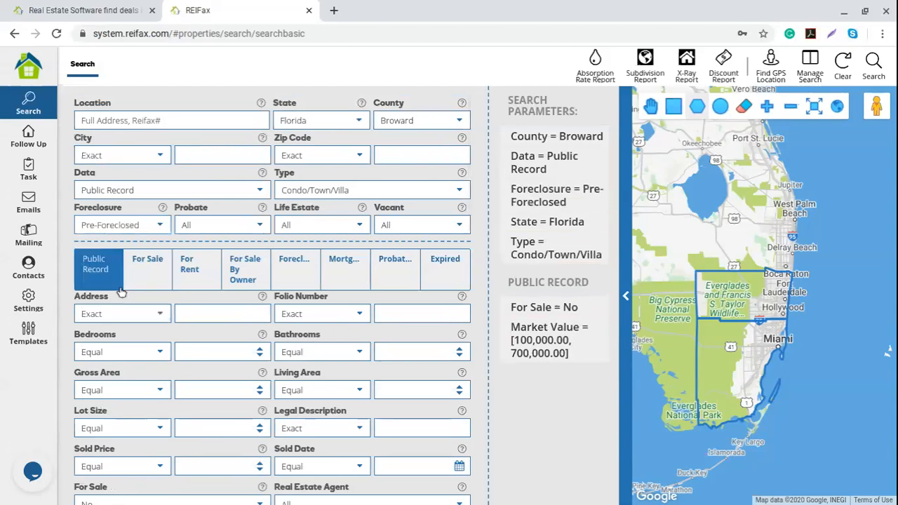
pyautogui.click(295, 274)
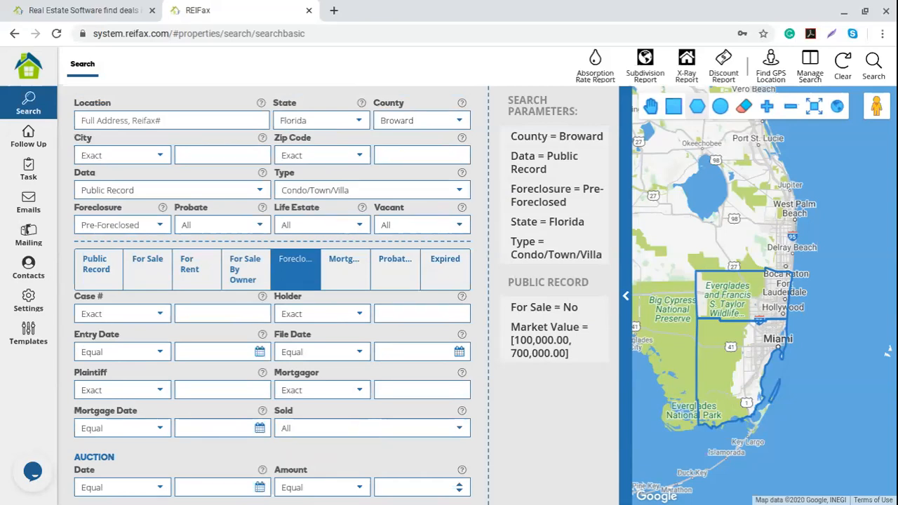
pyautogui.scroll(-1, 232, 329)
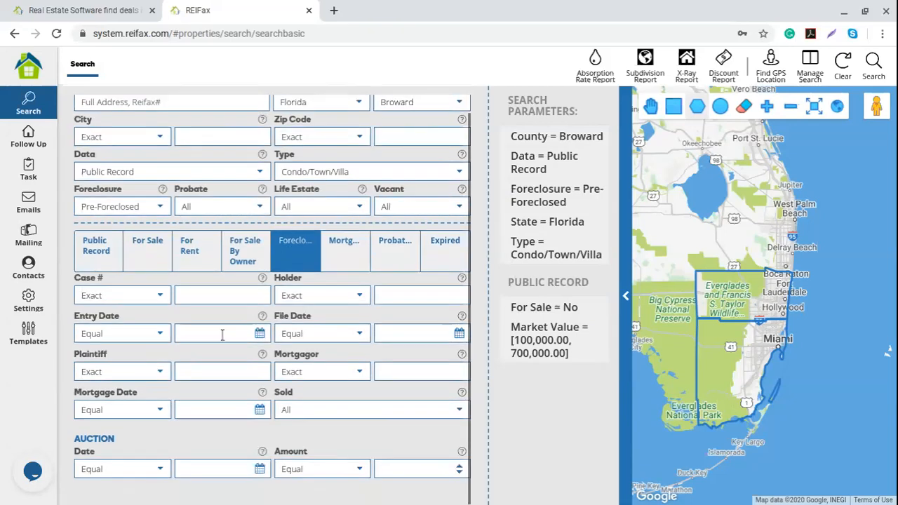
# Set File Date to Equal or Greater than 06/05/2018, then return to Public Record fields.
pyautogui.click(359, 335)
pyautogui.click(328, 416)
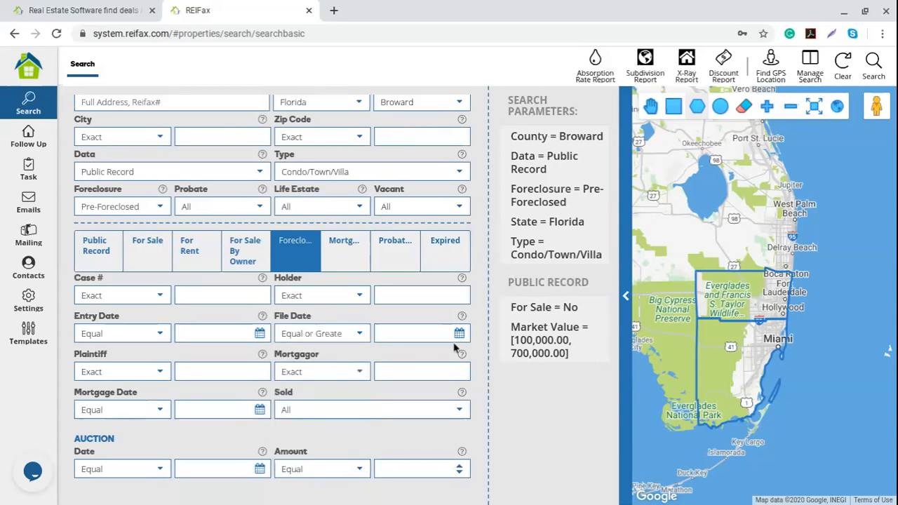
pyautogui.click(458, 334)
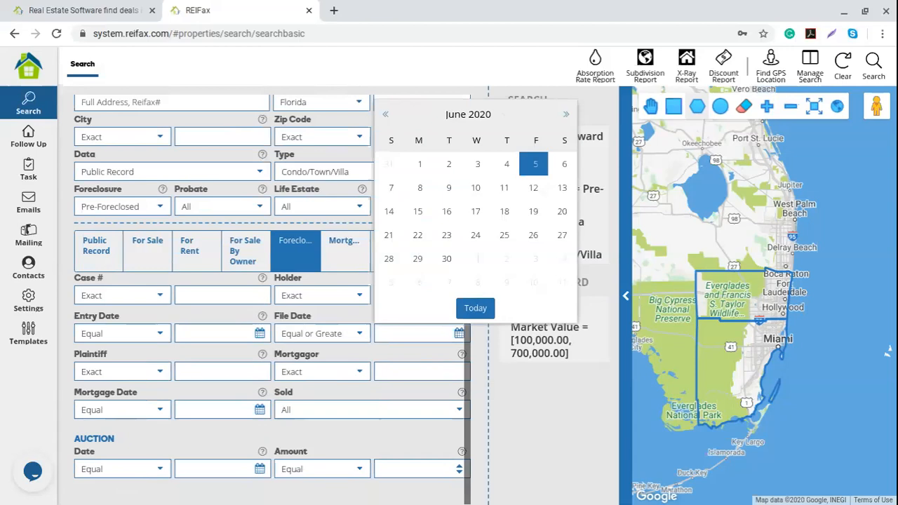
pyautogui.click(468, 113)
pyautogui.click(501, 207)
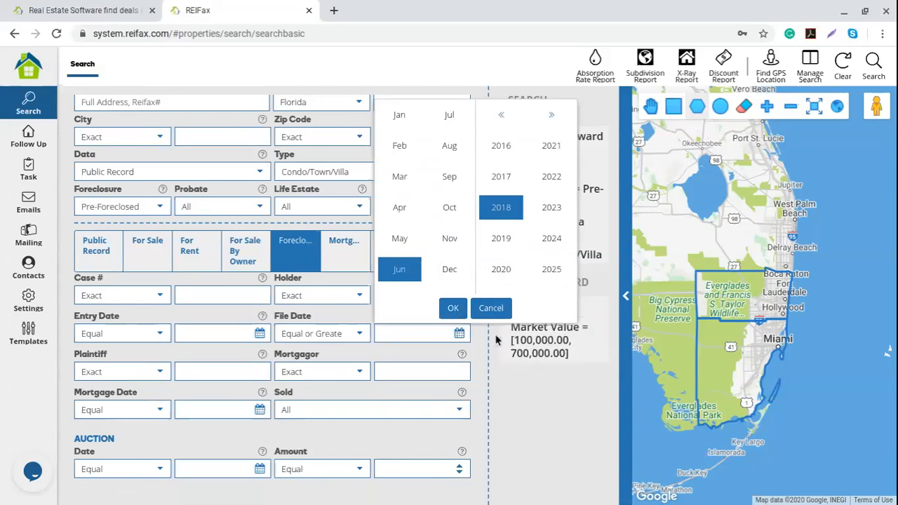
pyautogui.click(453, 310)
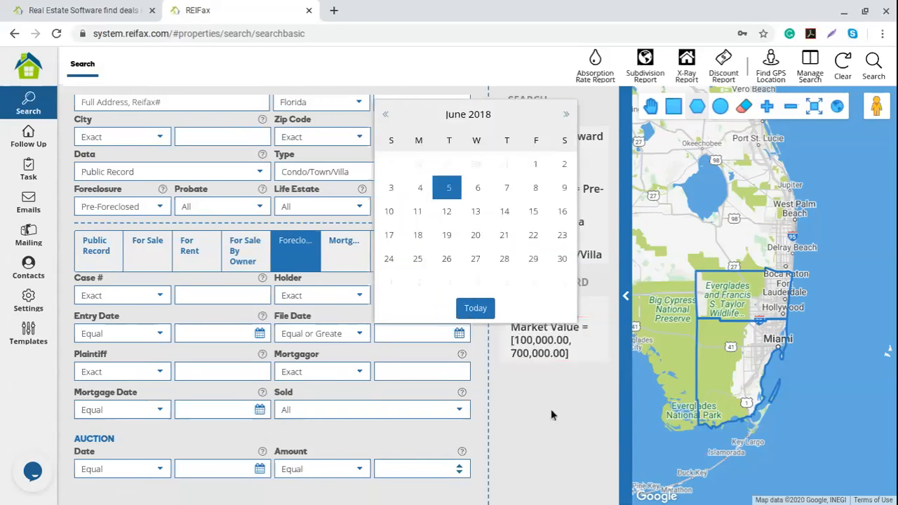
pyautogui.click(452, 188)
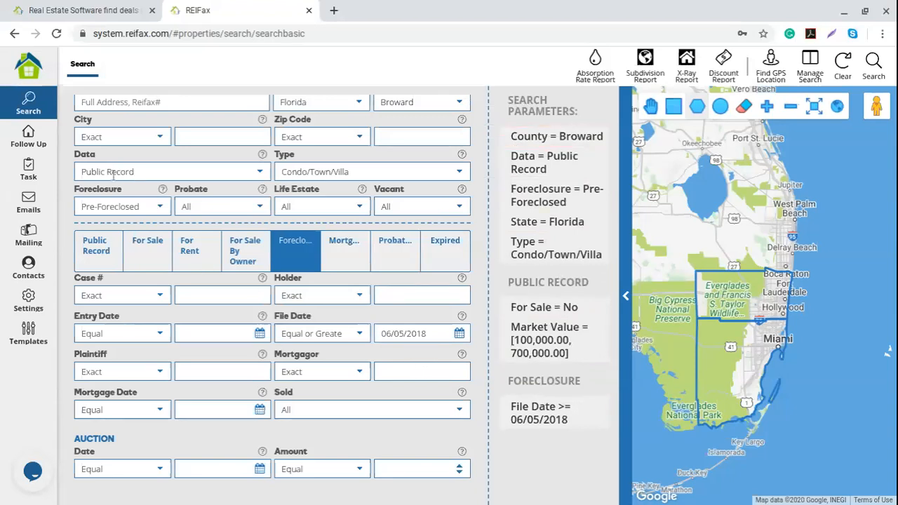
pyautogui.click(103, 254)
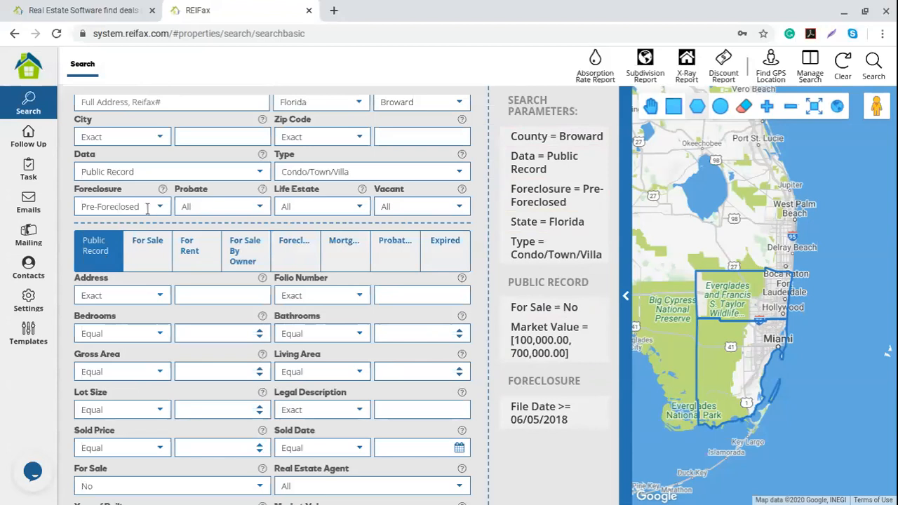
pyautogui.click(295, 252)
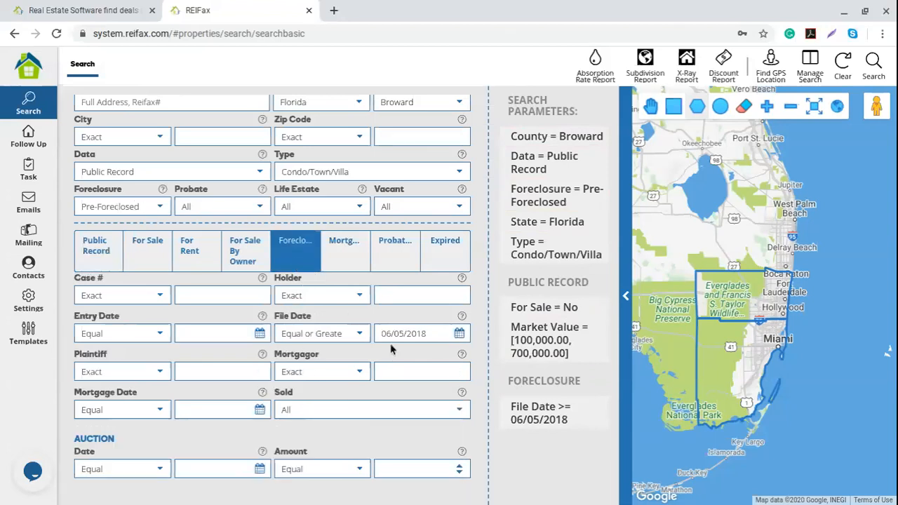
pyautogui.click(140, 252)
pyautogui.click(203, 251)
pyautogui.click(246, 253)
pyautogui.click(291, 254)
pyautogui.click(342, 254)
pyautogui.click(394, 255)
pyautogui.click(426, 280)
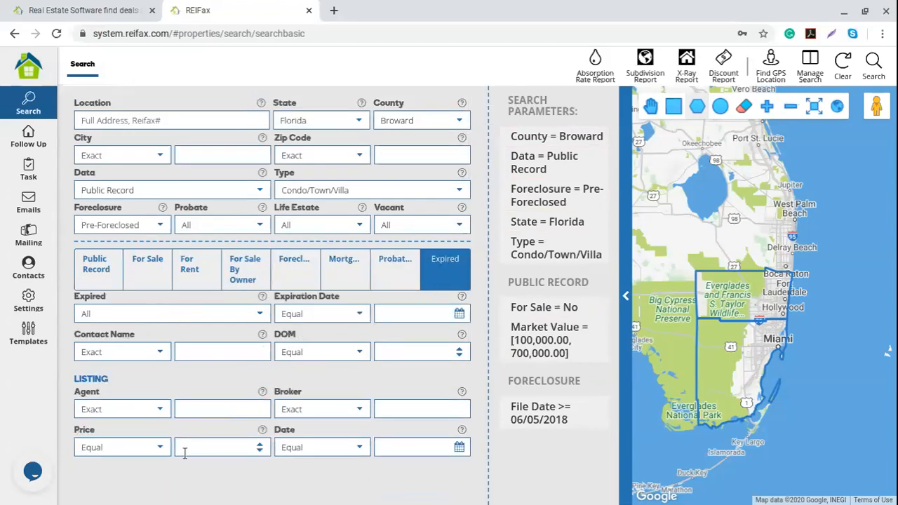
pyautogui.click(104, 272)
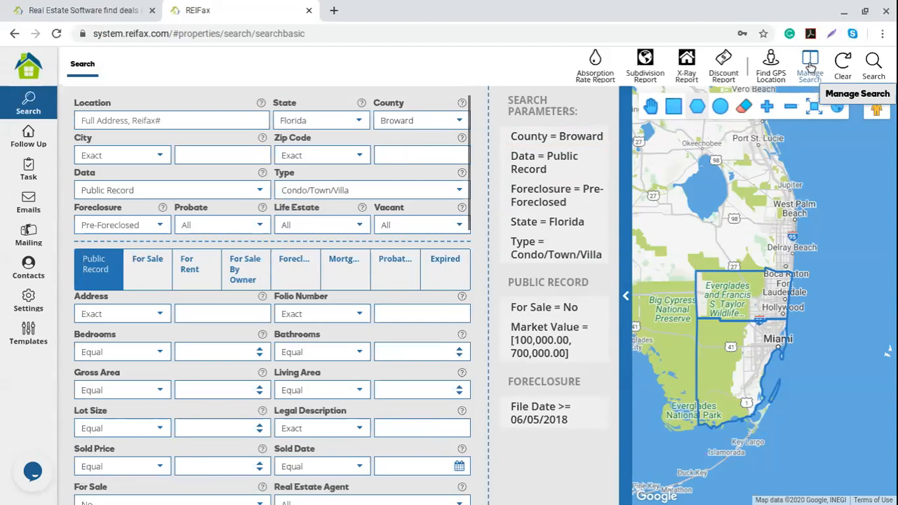
# Open Manage Search and browse the saved searches, including the BREIA BOOT CAMP entries.
pyautogui.click(810, 65)
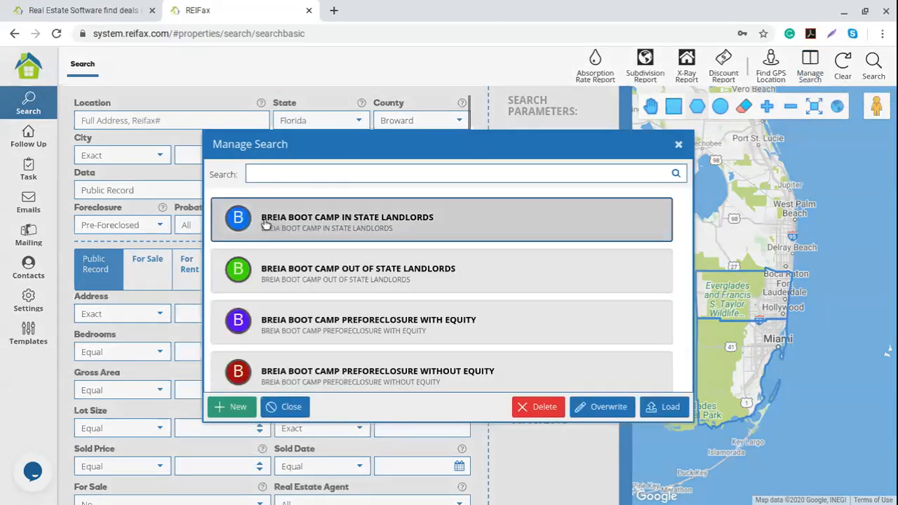
pyautogui.scroll(-1, 280, 330)
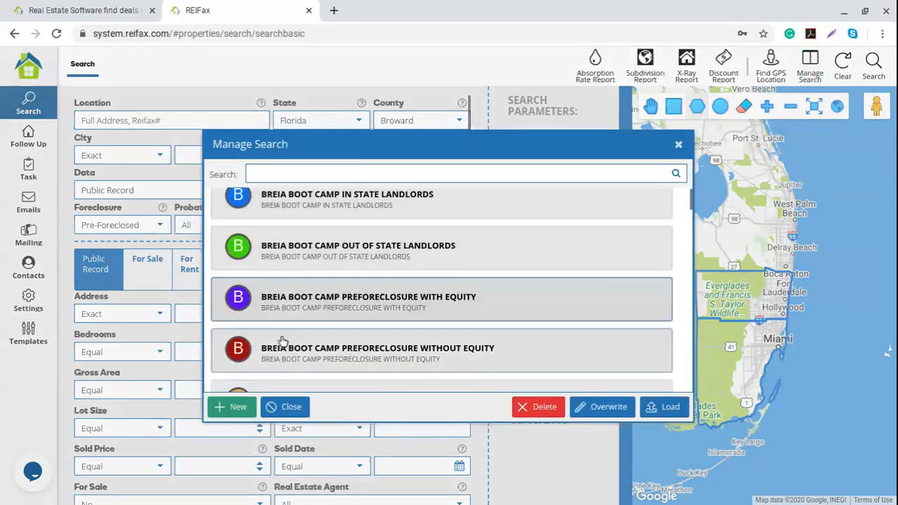
pyautogui.click(306, 232)
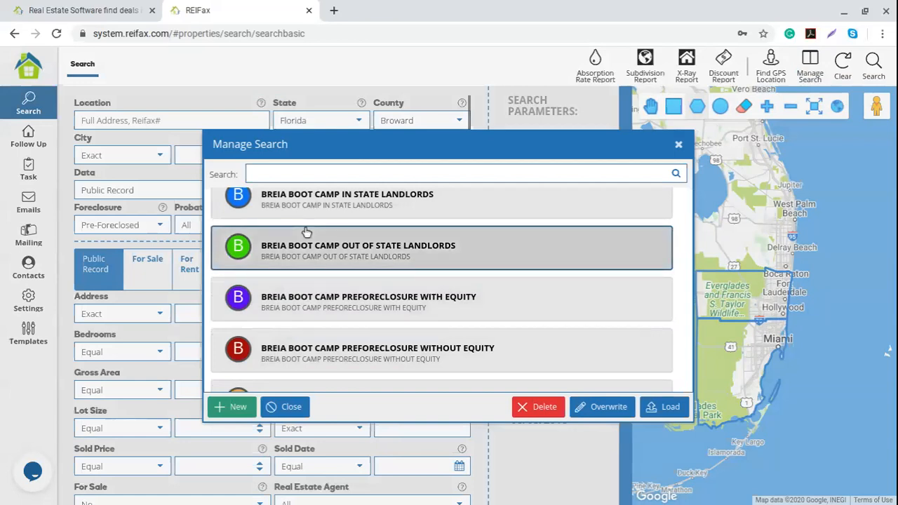
pyautogui.click(329, 306)
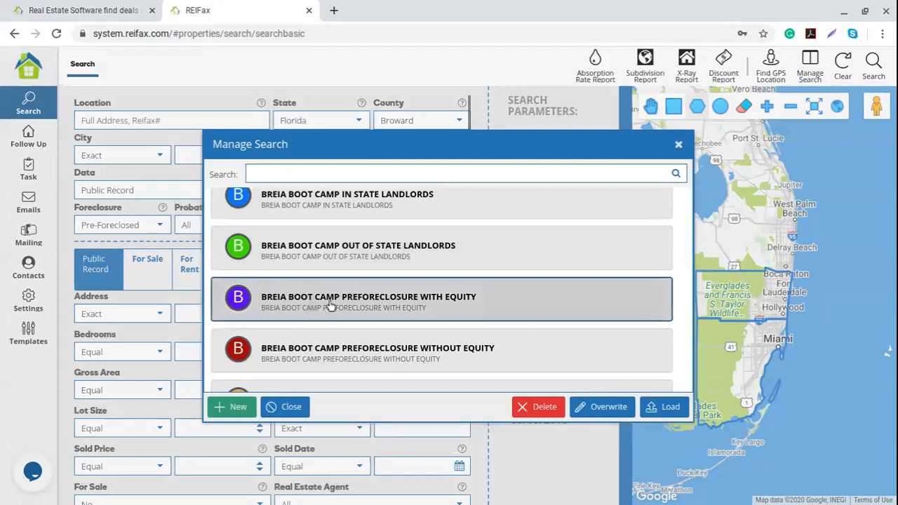
pyautogui.scroll(-5, 333, 306)
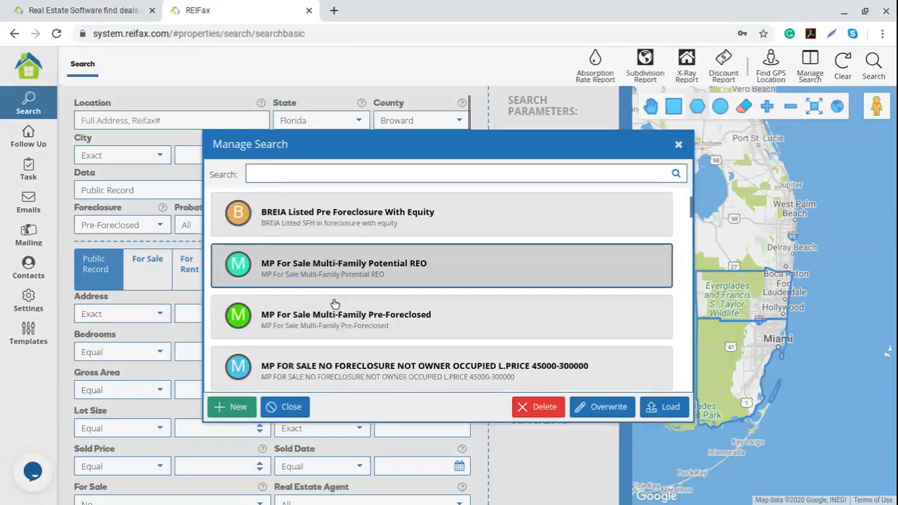
pyautogui.scroll(-2, 333, 302)
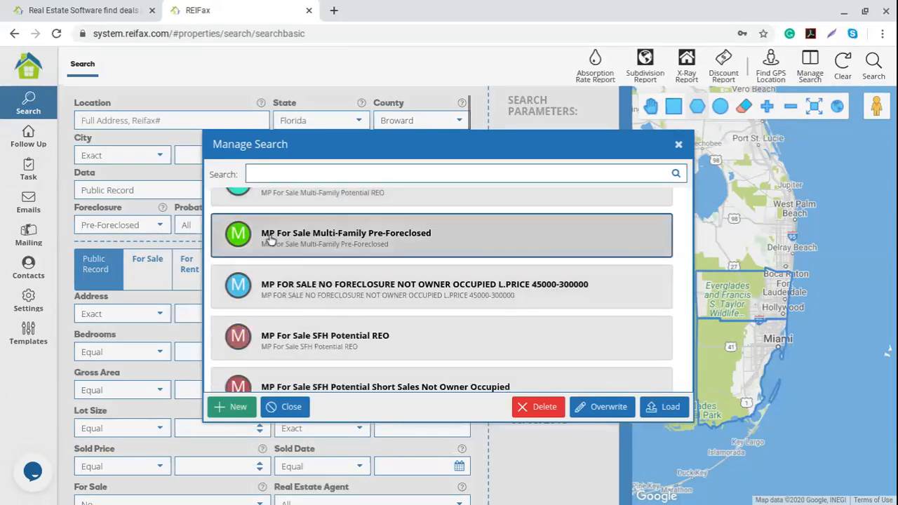
pyautogui.scroll(-2, 287, 314)
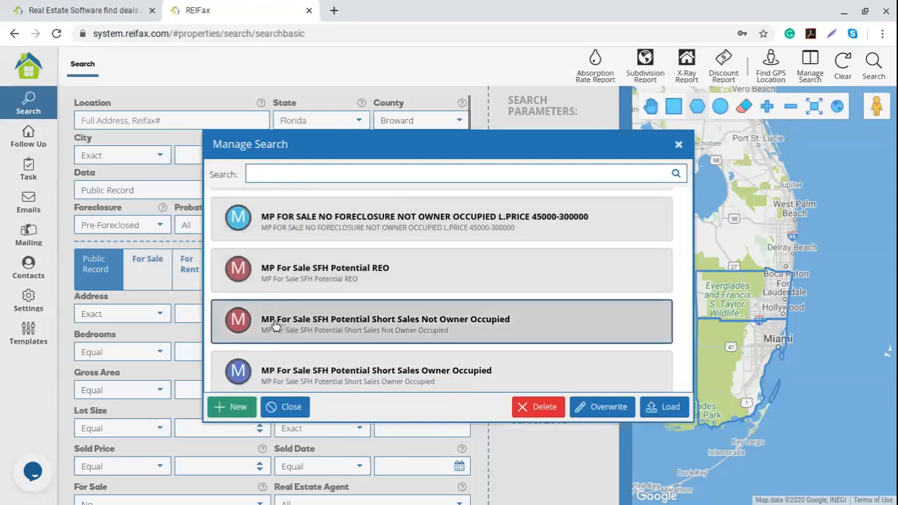
pyautogui.scroll(-1, 278, 324)
pyautogui.scroll(-5, 278, 324)
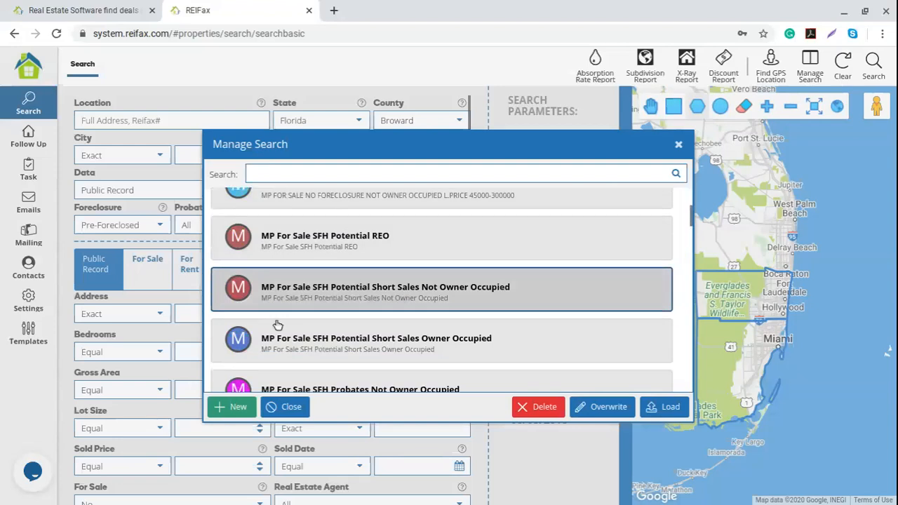
pyautogui.scroll(-8, 277, 324)
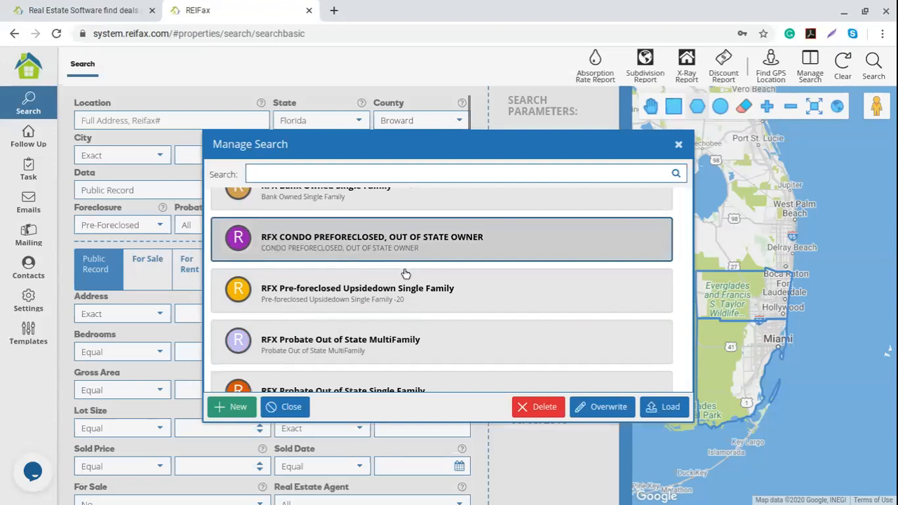
pyautogui.scroll(-1, 320, 343)
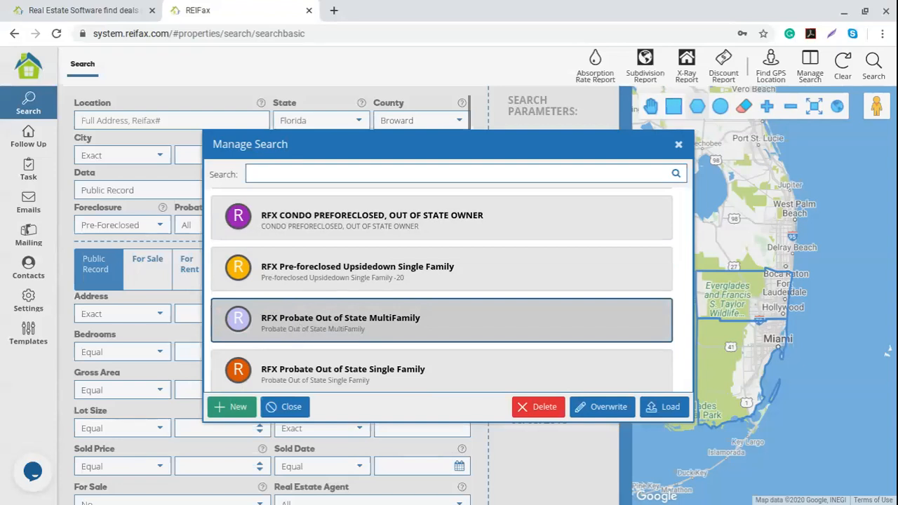
# Start a new saved search named '1. Condo Not Sale Pro-foreclosure since Jun 2018'.
pyautogui.click(230, 408)
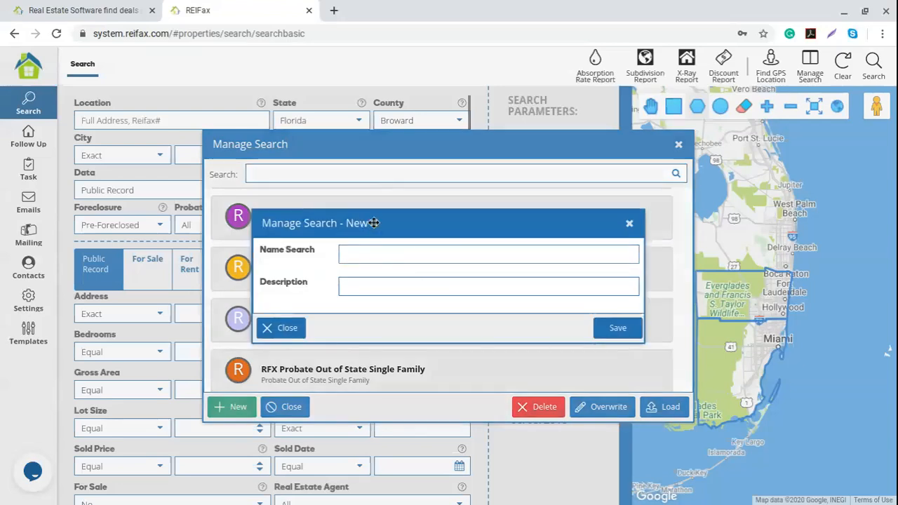
pyautogui.write('1.')
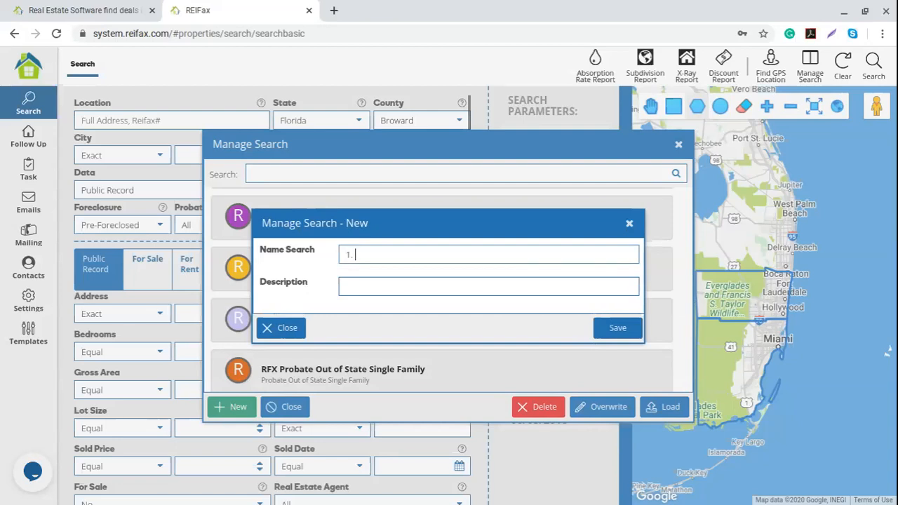
pyautogui.write('Condo Not Sale Pro-foreclosure sin 2018')
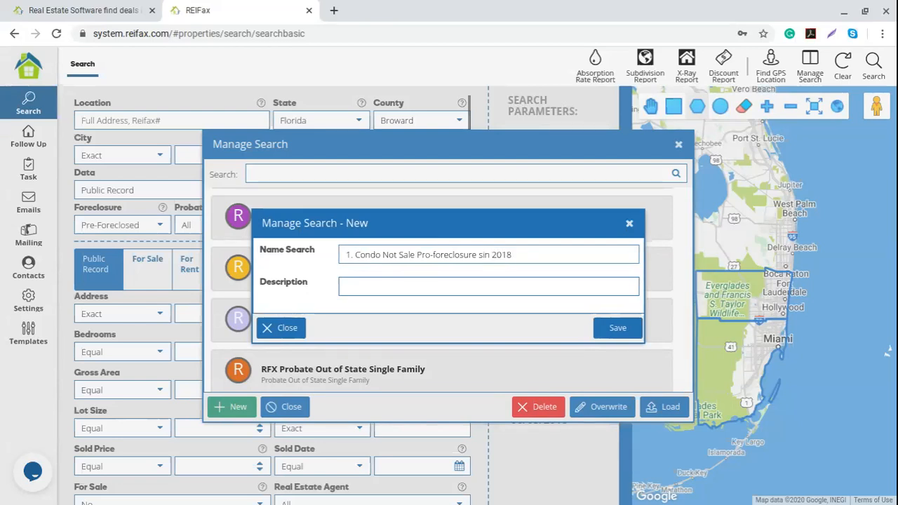
pyautogui.write('ce Jun')
# Add description 'MKTV: 100k - 700k', save, confirm, and close Manage Search.
pyautogui.click(379, 288)
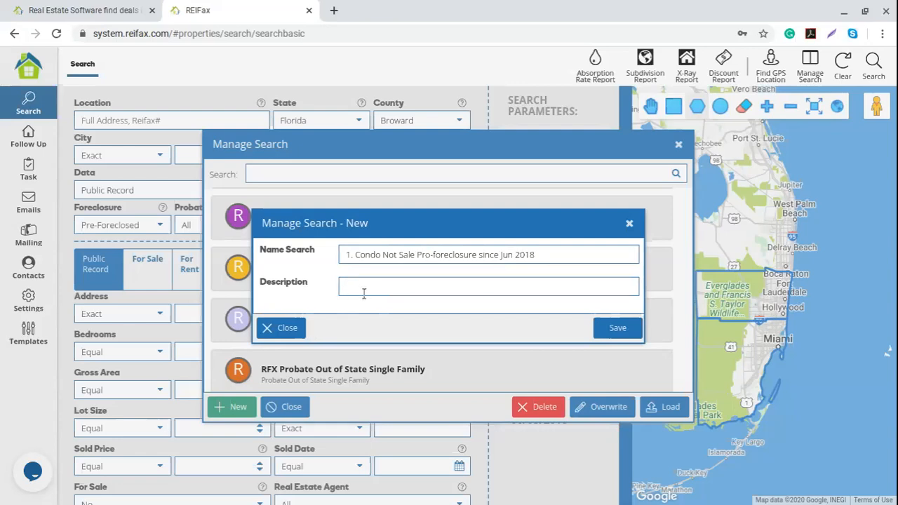
pyautogui.write('MKTV: 100')
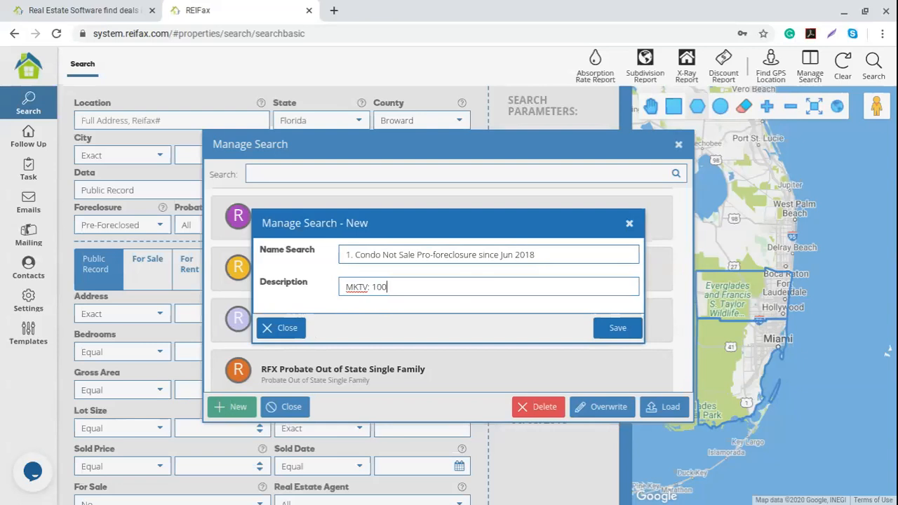
pyautogui.write('k - 700k')
pyautogui.moveTo(355, 255); pyautogui.dragTo(568, 270)
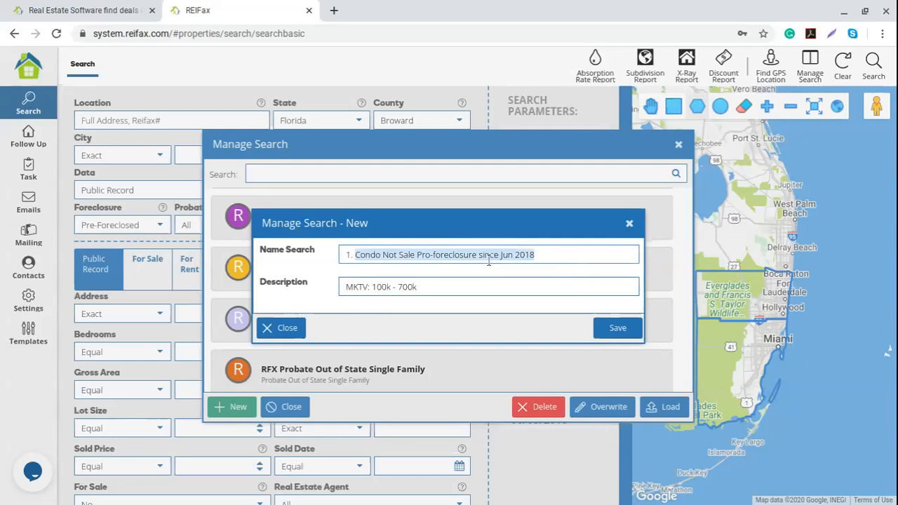
pyautogui.click(619, 328)
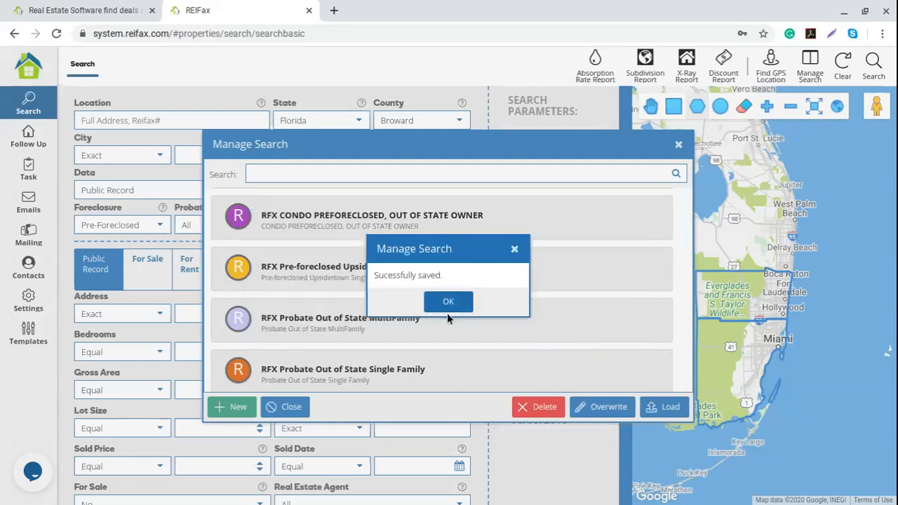
pyautogui.click(450, 303)
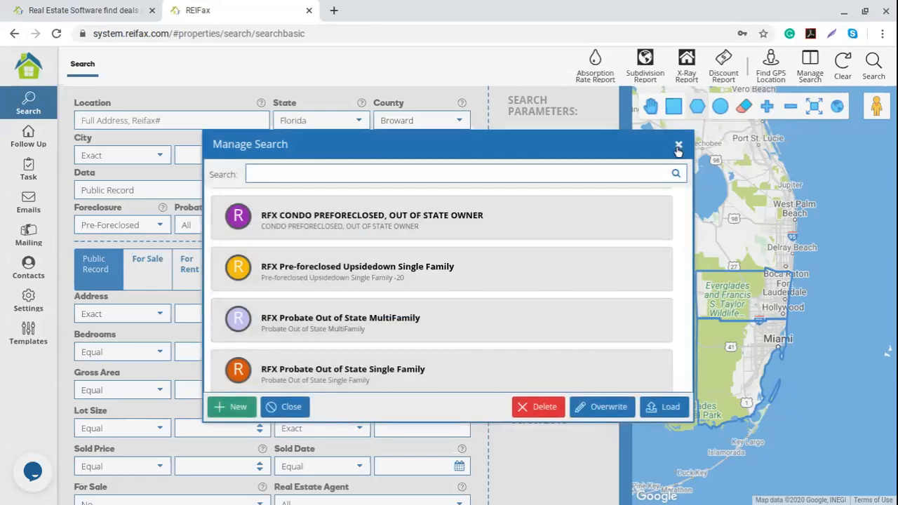
pyautogui.click(678, 146)
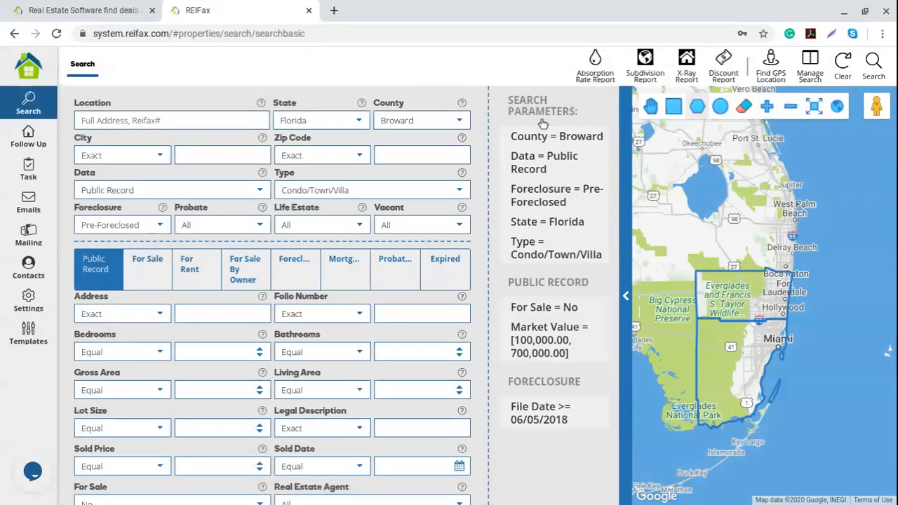
# Clear the form, filter saved searches by 'since jun', and load the Condo Not Sale search.
pyautogui.click(845, 65)
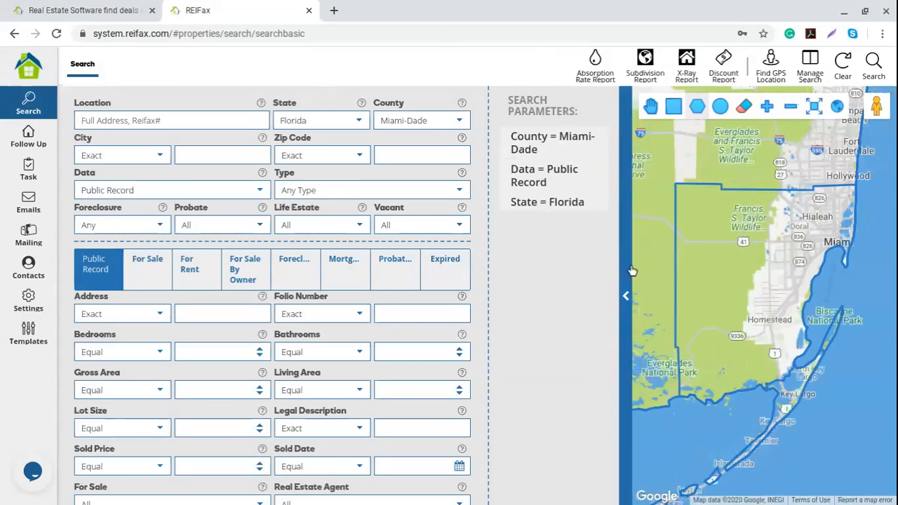
pyautogui.click(810, 76)
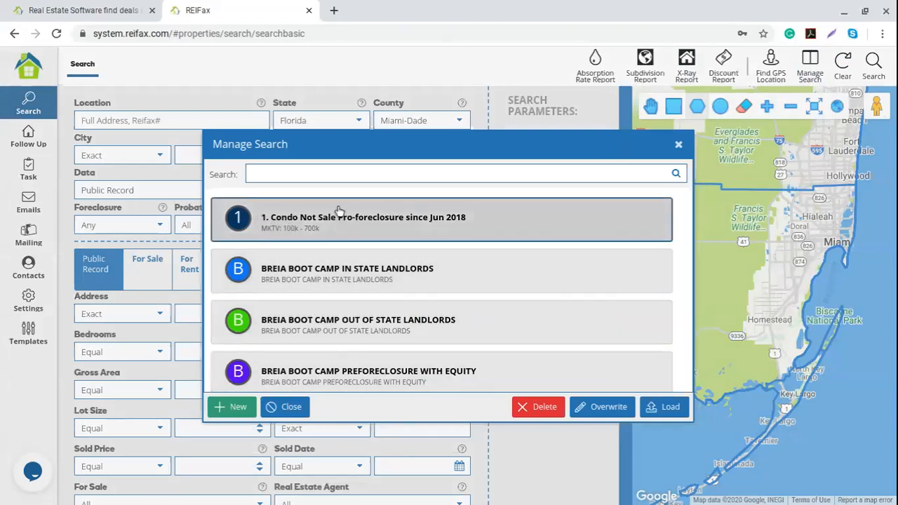
pyautogui.click(280, 174)
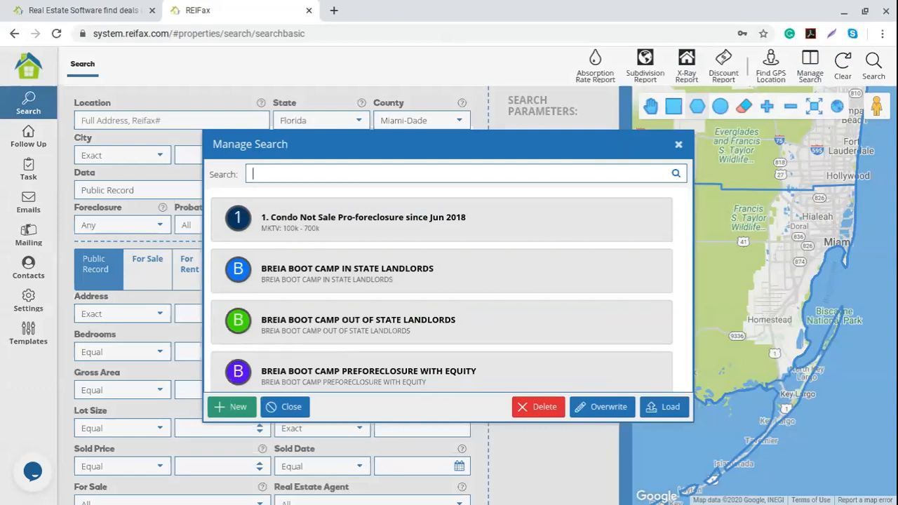
pyautogui.write('since jun')
pyautogui.click(675, 175)
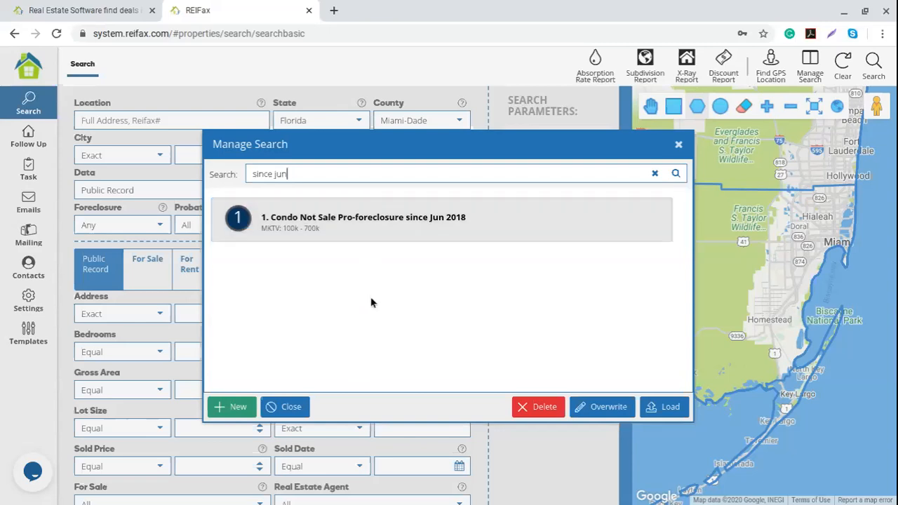
pyautogui.click(470, 234)
pyautogui.click(668, 406)
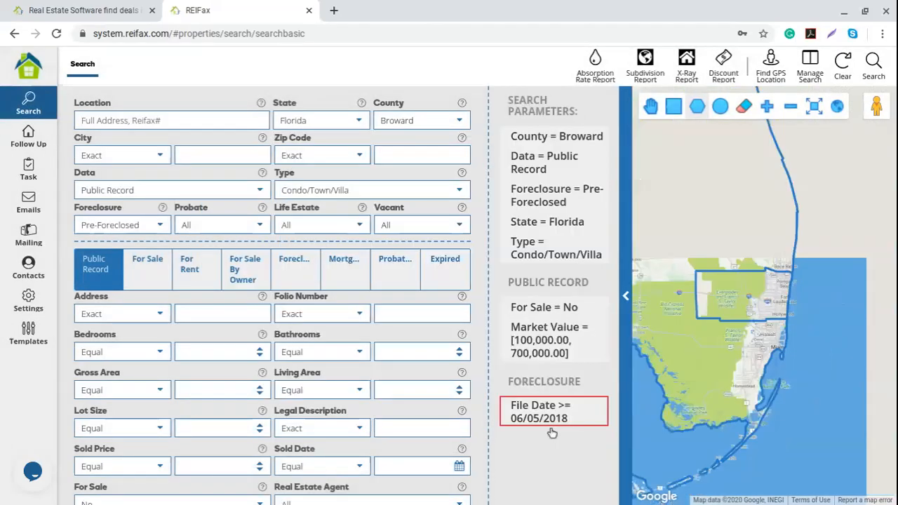
# Run the loaded Broward condo search, note its 584 results, and return to the form.
pyautogui.click(873, 61)
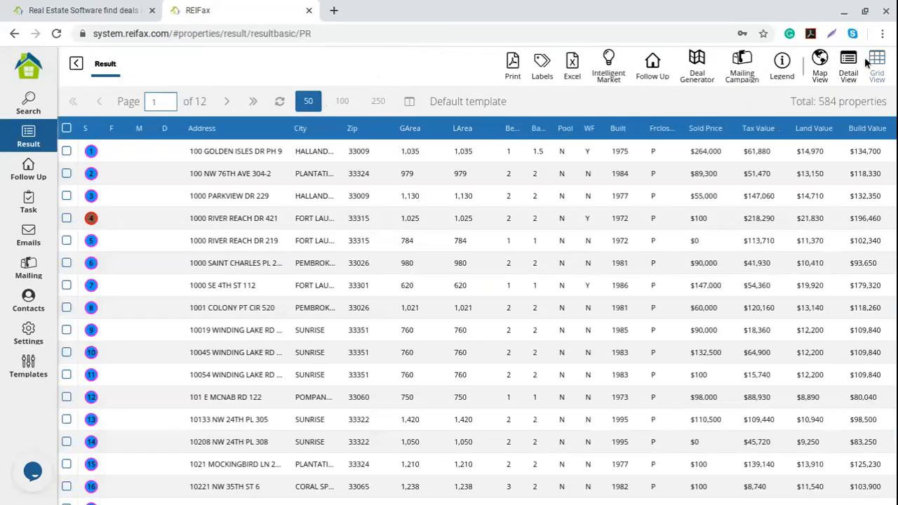
pyautogui.moveTo(818, 101); pyautogui.dragTo(886, 99)
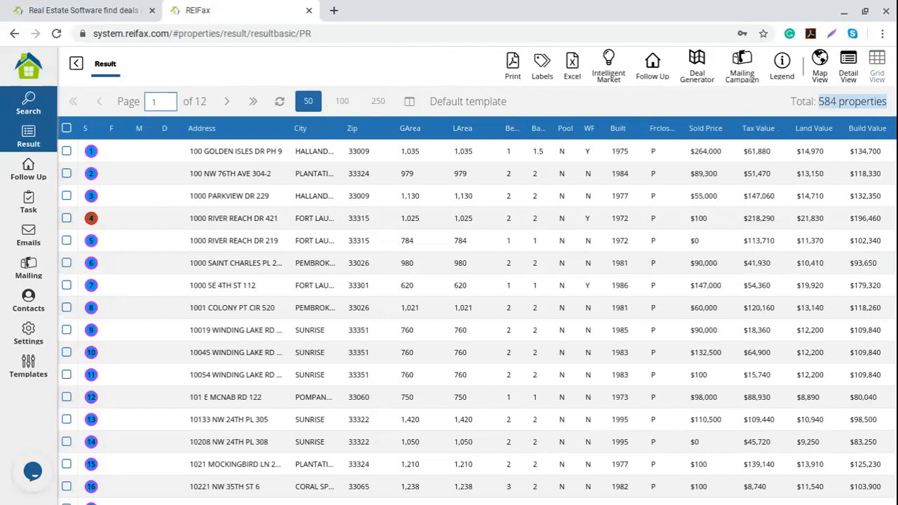
pyautogui.click(28, 104)
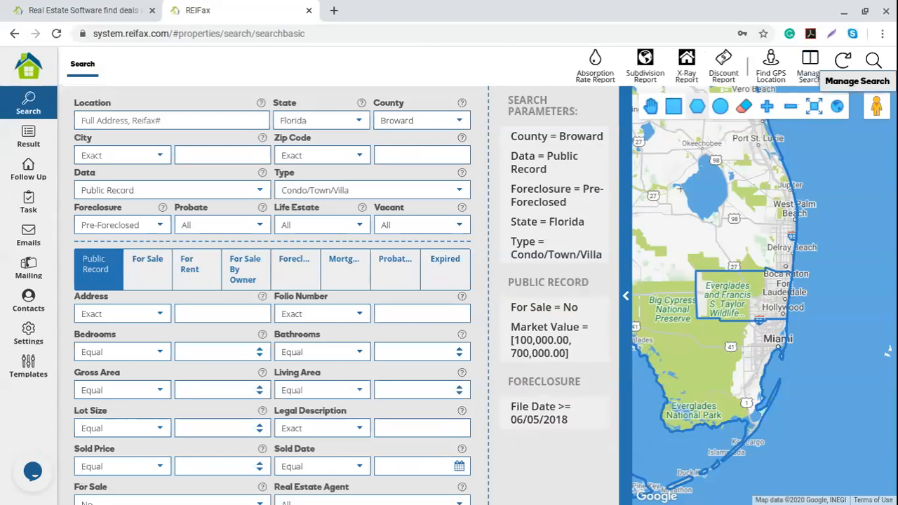
pyautogui.click(842, 68)
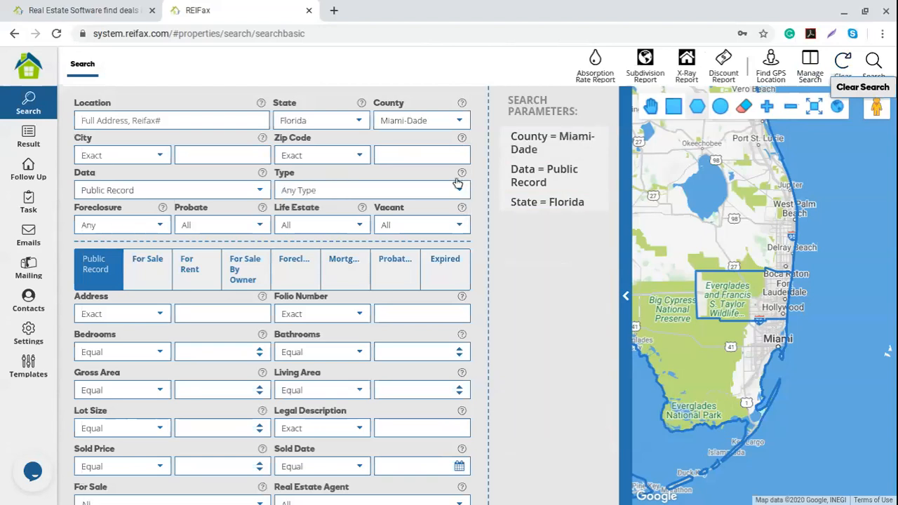
pyautogui.click(453, 122)
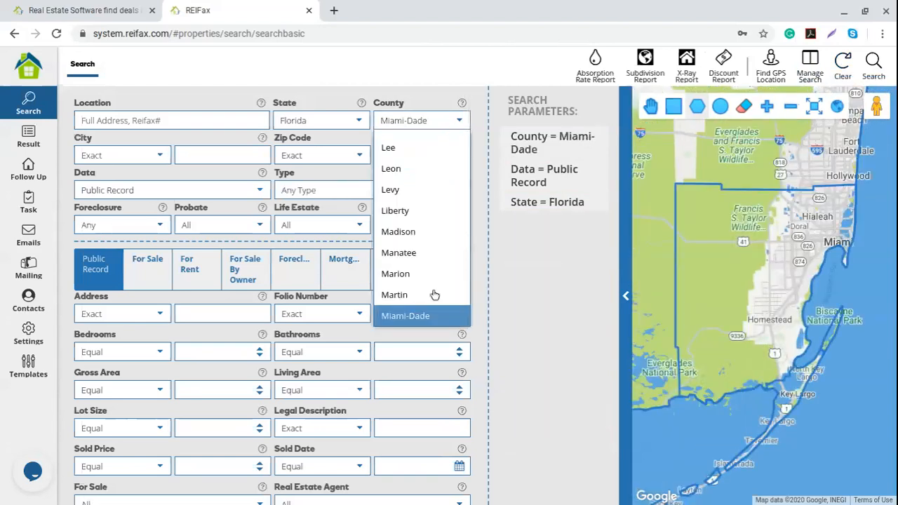
pyautogui.scroll(-1, 432, 298)
pyautogui.scroll(3, 431, 302)
pyautogui.scroll(3, 431, 307)
pyautogui.scroll(-6, 431, 306)
pyautogui.scroll(-10, 431, 306)
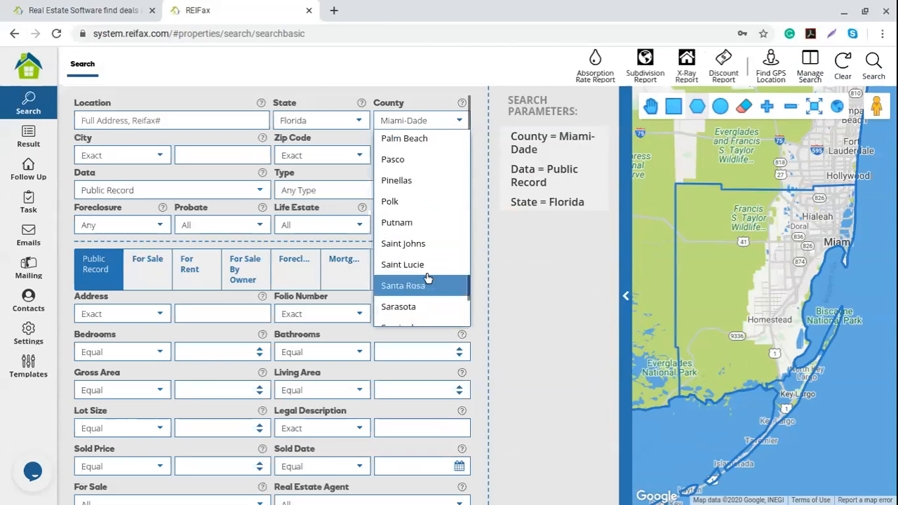
pyautogui.scroll(1, 428, 279)
pyautogui.click(439, 158)
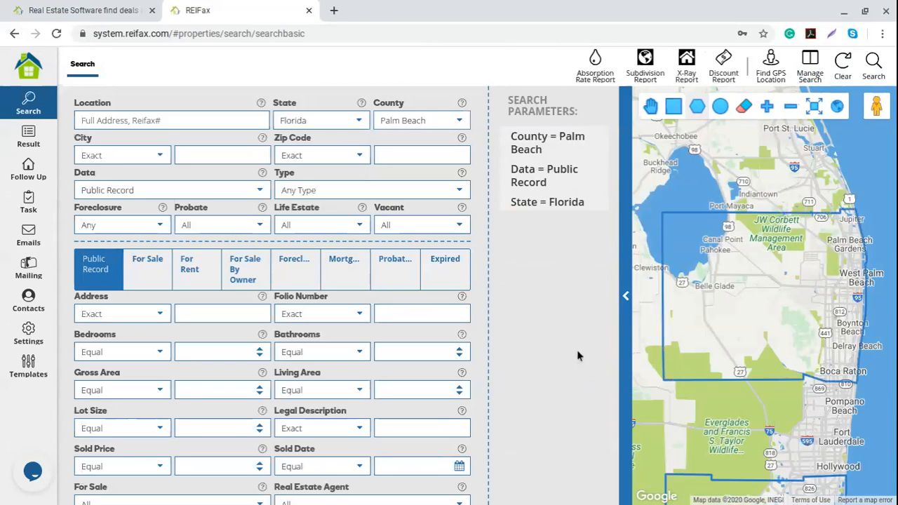
pyautogui.click(257, 194)
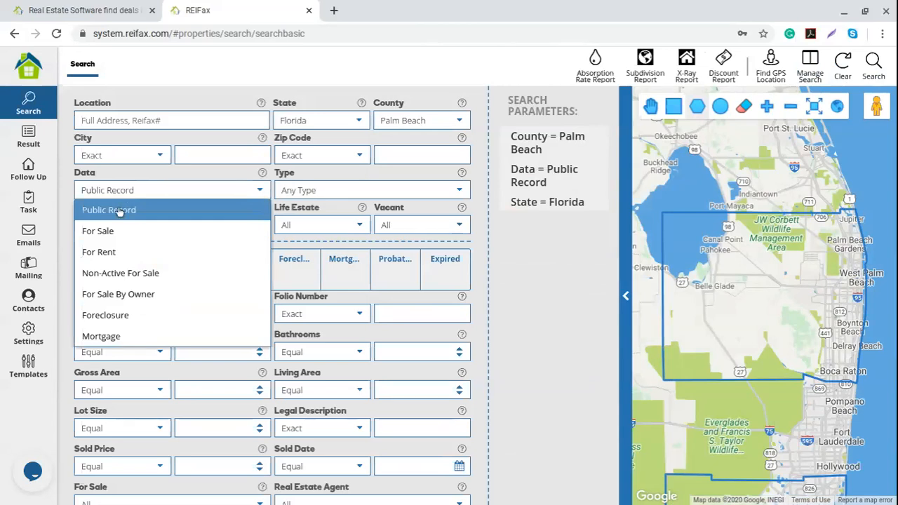
pyautogui.click(113, 228)
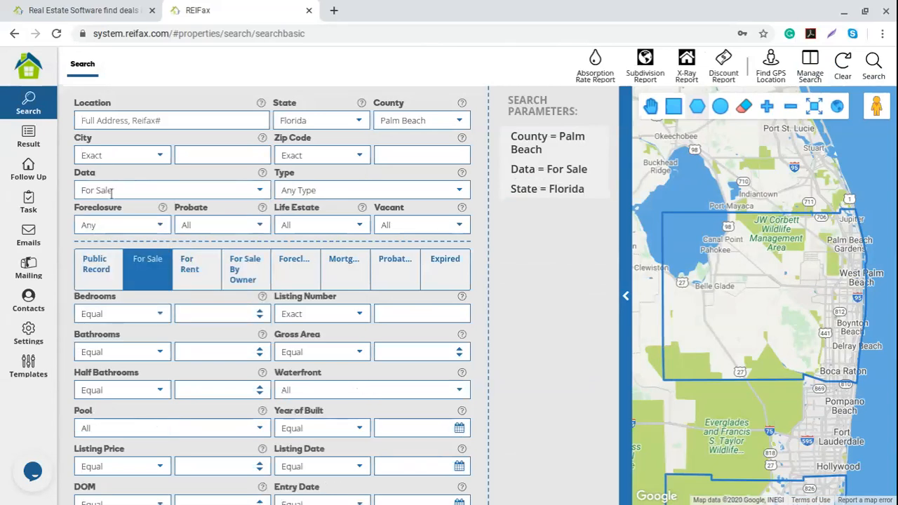
pyautogui.click(459, 190)
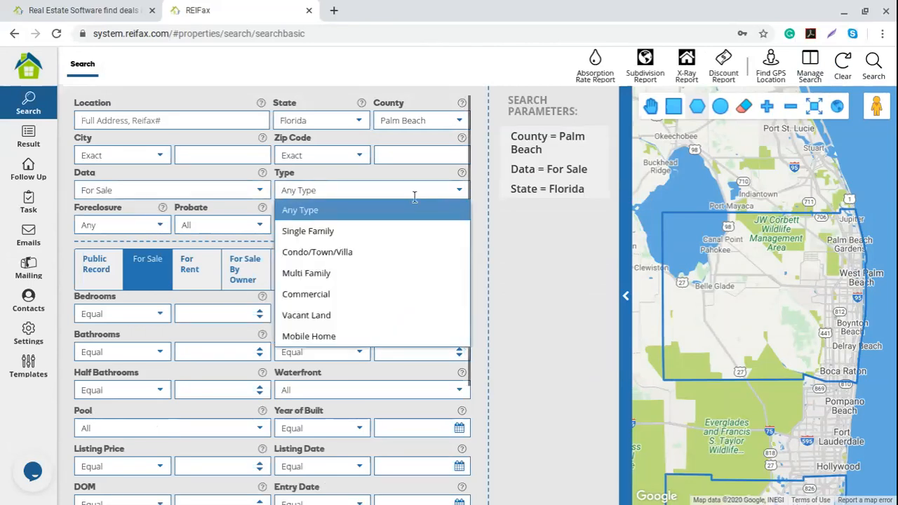
pyautogui.click(310, 238)
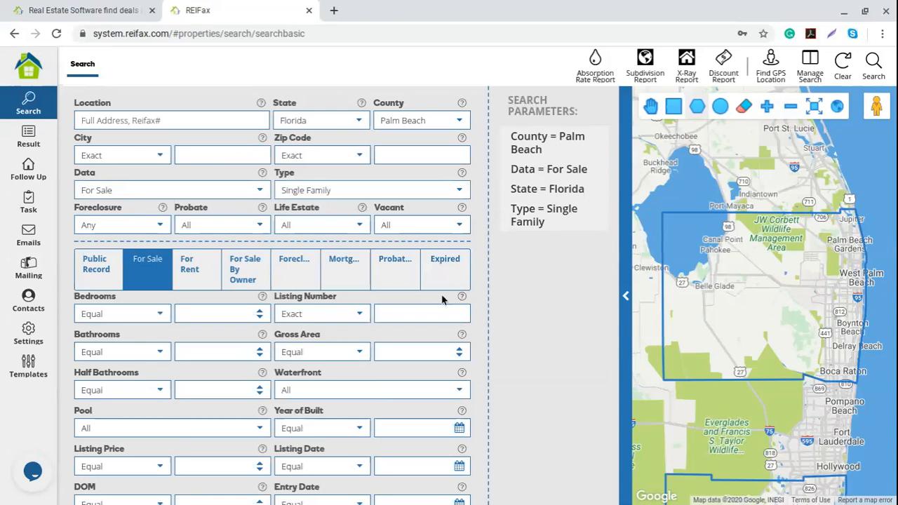
pyautogui.click(98, 270)
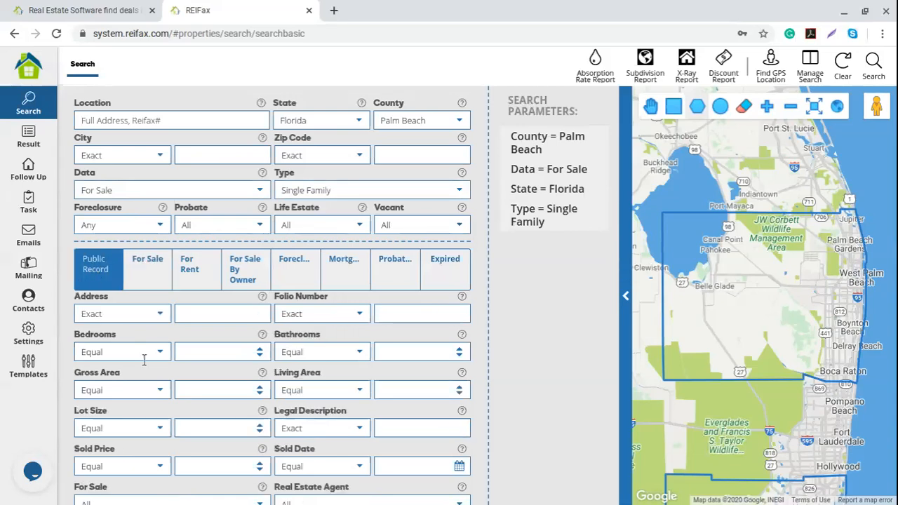
pyautogui.scroll(-3, 145, 361)
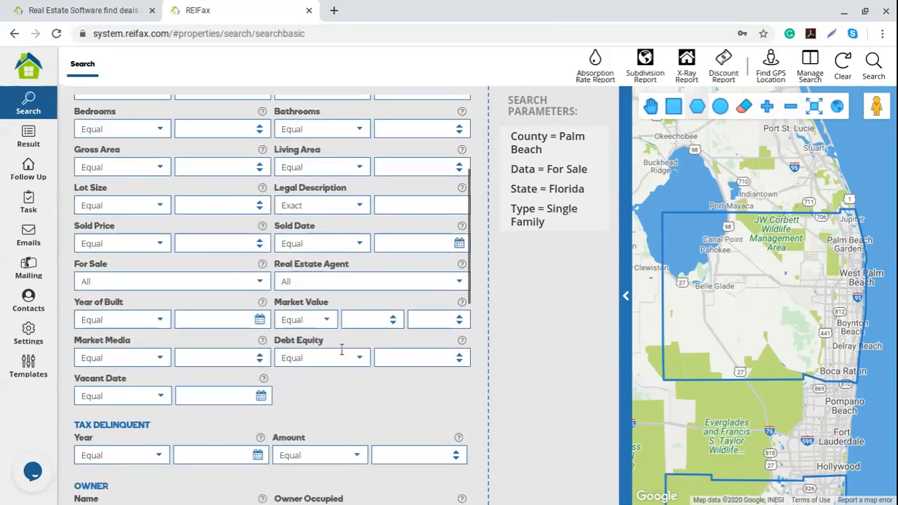
pyautogui.scroll(3, 210, 378)
pyautogui.click(149, 284)
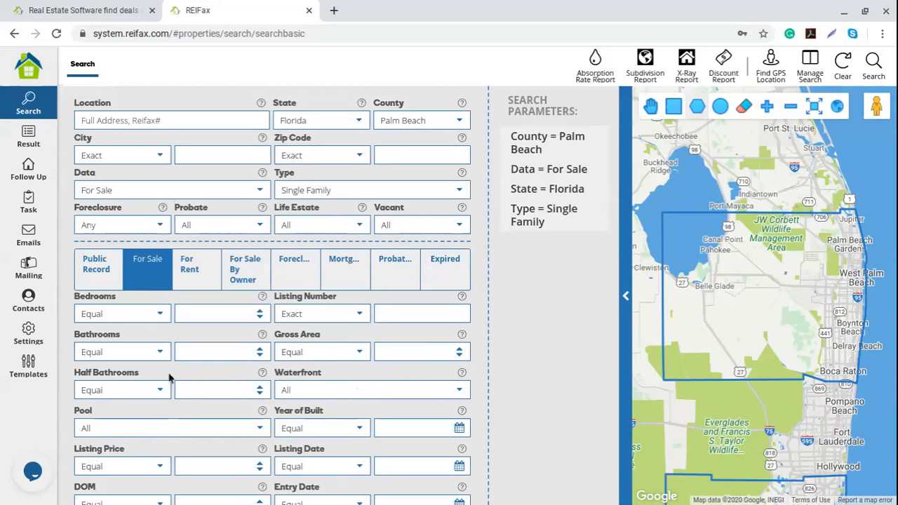
pyautogui.scroll(-3, 171, 380)
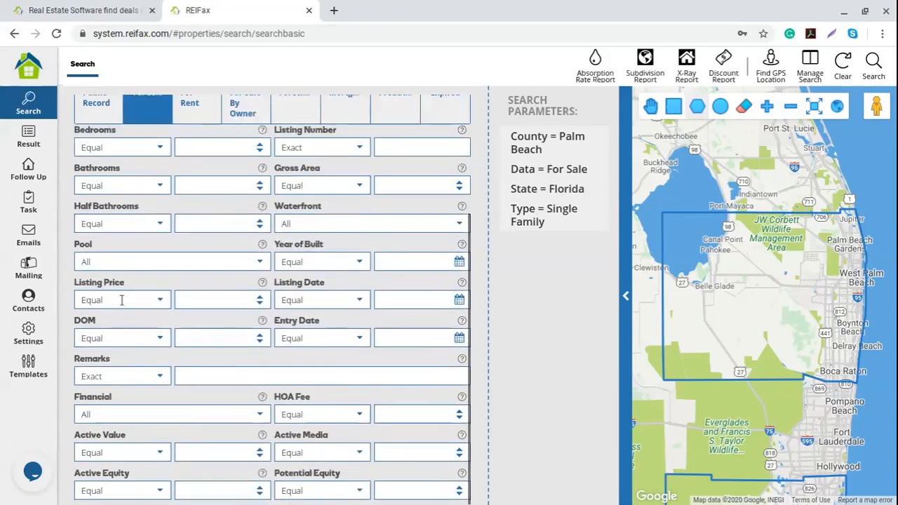
# Limit Listing Price to equal or less than 500000.
pyautogui.click(160, 302)
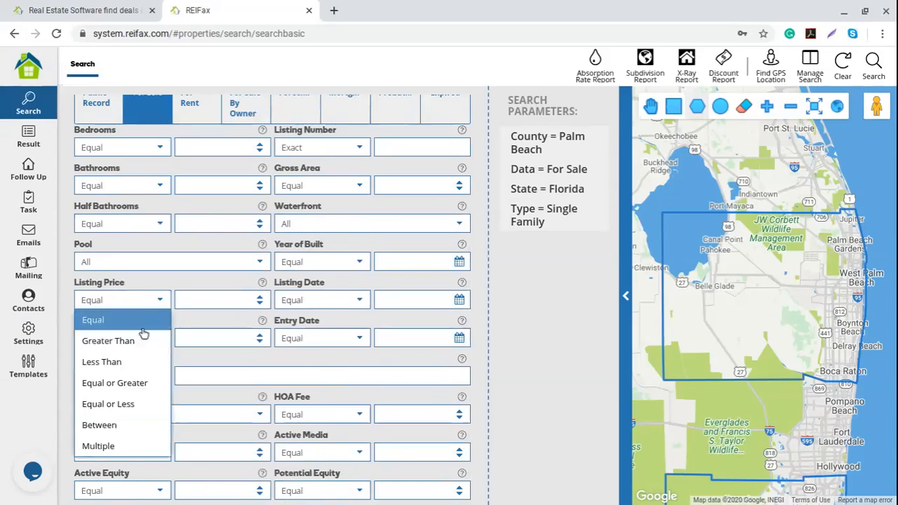
pyautogui.click(126, 405)
pyautogui.click(193, 302)
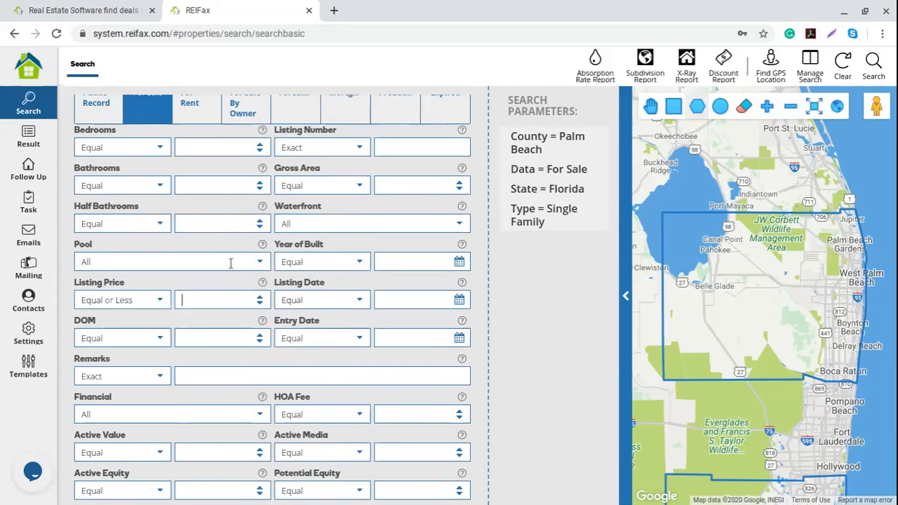
pyautogui.write('500000')
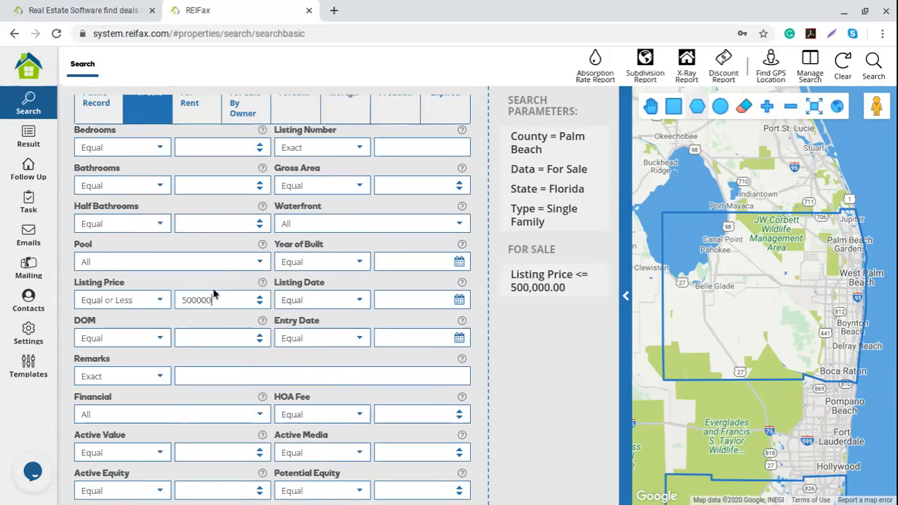
# Require days on market to be equal or greater than 30.
pyautogui.click(160, 338)
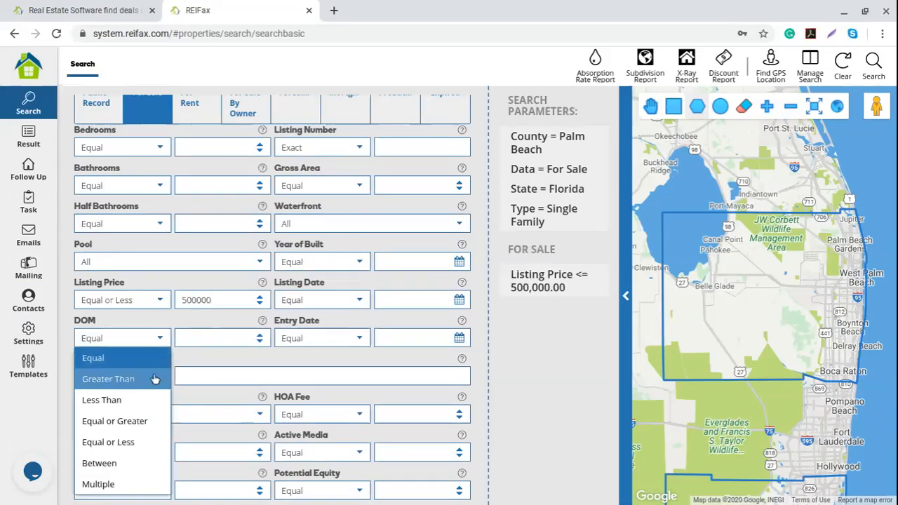
pyautogui.click(143, 423)
pyautogui.click(195, 336)
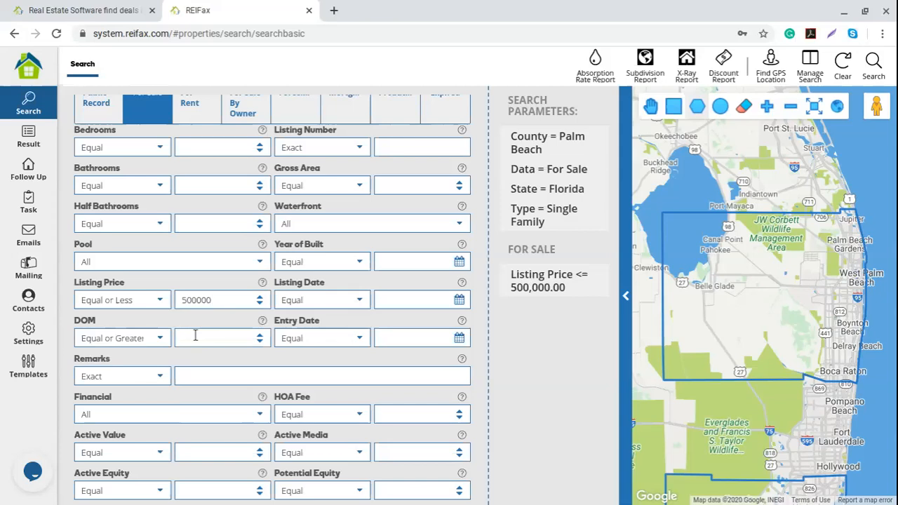
pyautogui.write('30')
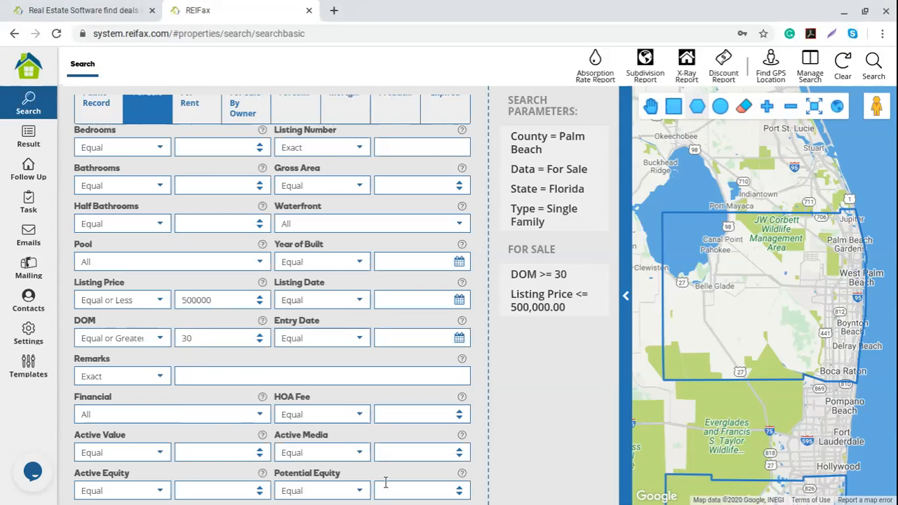
# Require Potential Equity to be equal or greater than 5.
pyautogui.click(357, 491)
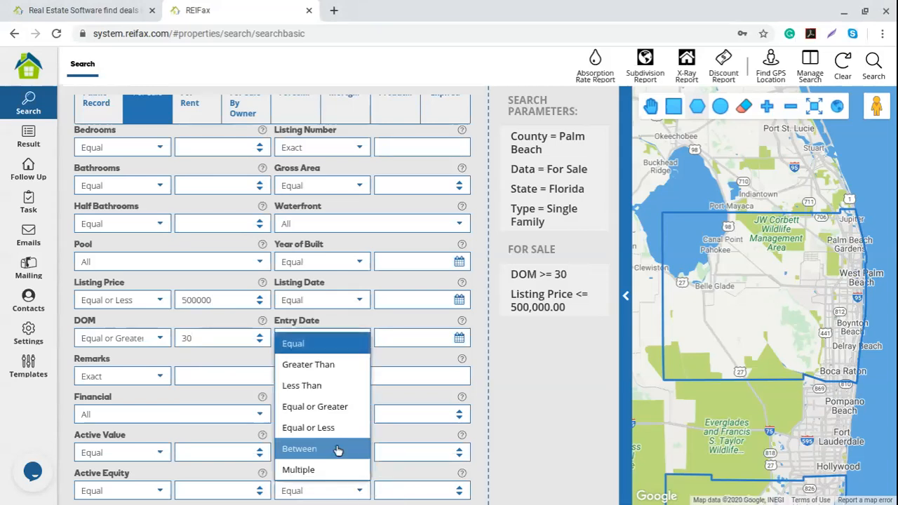
pyautogui.click(315, 406)
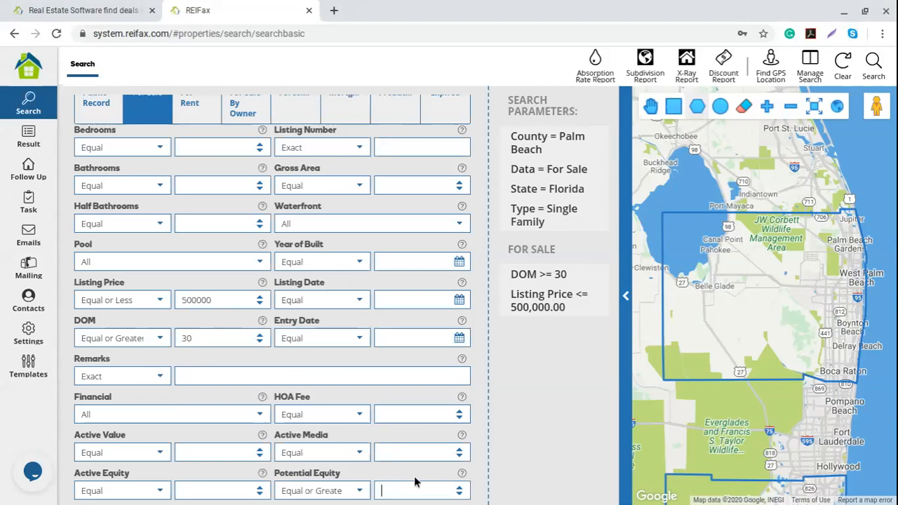
pyautogui.write('5')
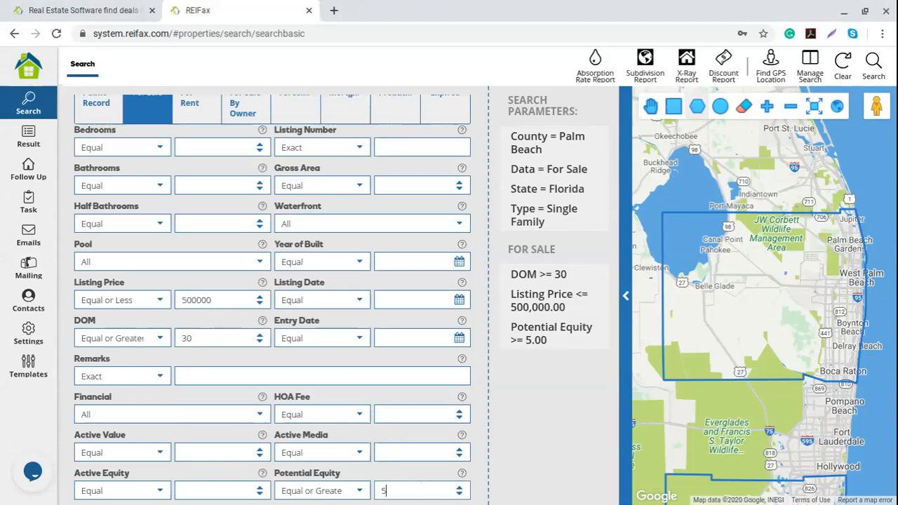
pyautogui.scroll(3, 337, 407)
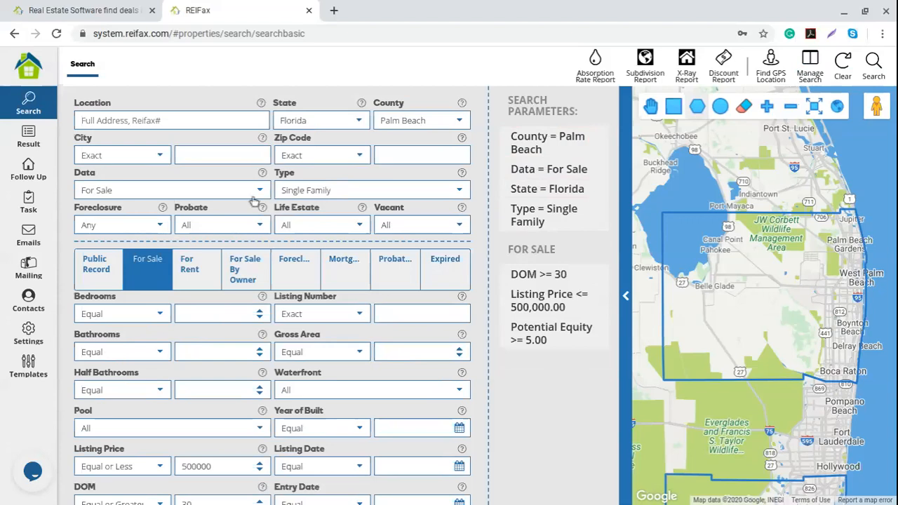
# Set Foreclosure to Pre-Foreclosed and Probate to Yes, then run the search.
pyautogui.click(163, 226)
pyautogui.click(117, 292)
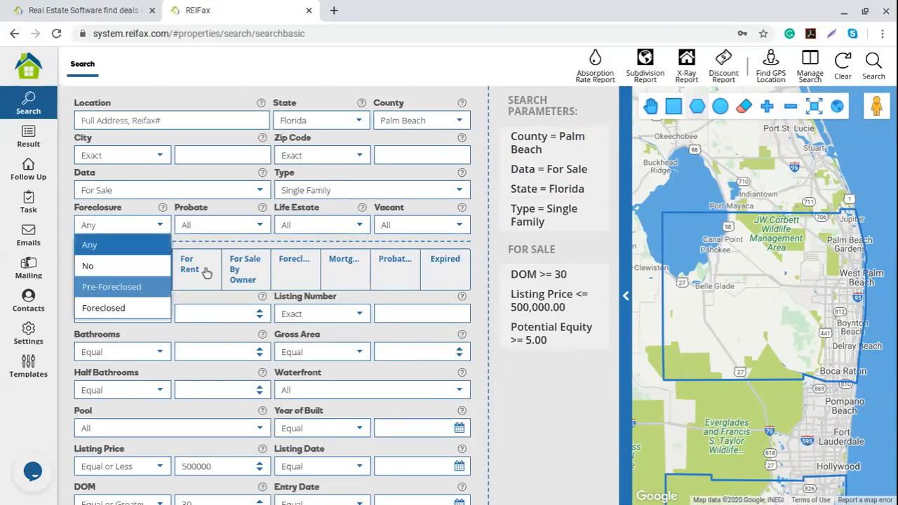
pyautogui.click(260, 225)
pyautogui.click(217, 265)
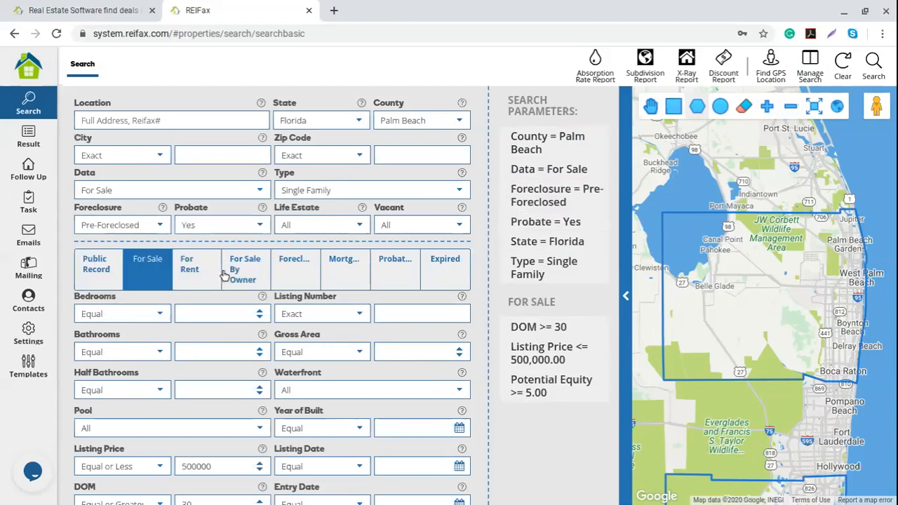
pyautogui.moveTo(546, 335)
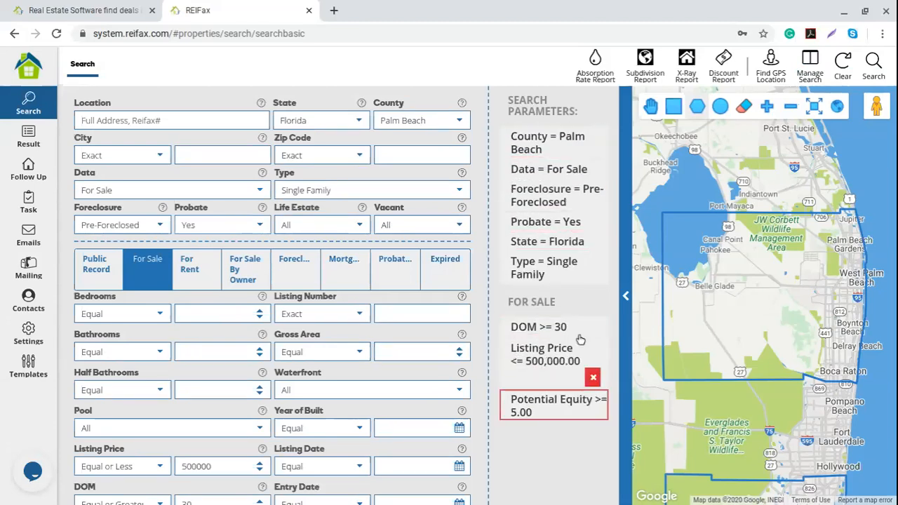
pyautogui.click(884, 64)
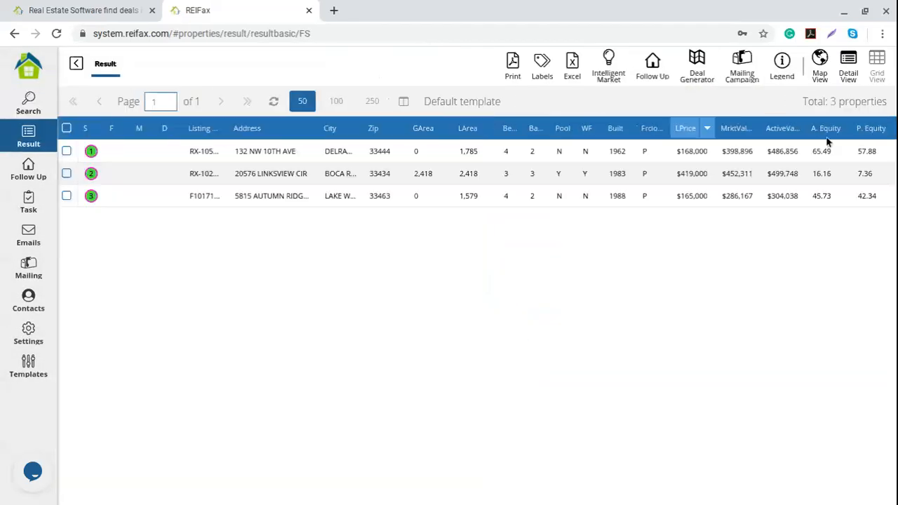
# Note the 3 results, remove the Probate and Pre-Foreclosed criteria, and rerun the search.
pyautogui.moveTo(830, 102); pyautogui.dragTo(890, 109)
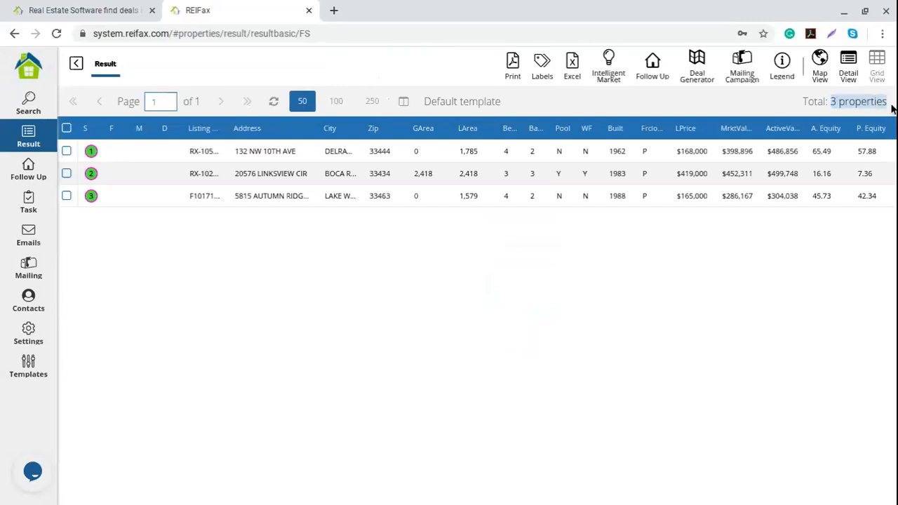
pyautogui.click(76, 65)
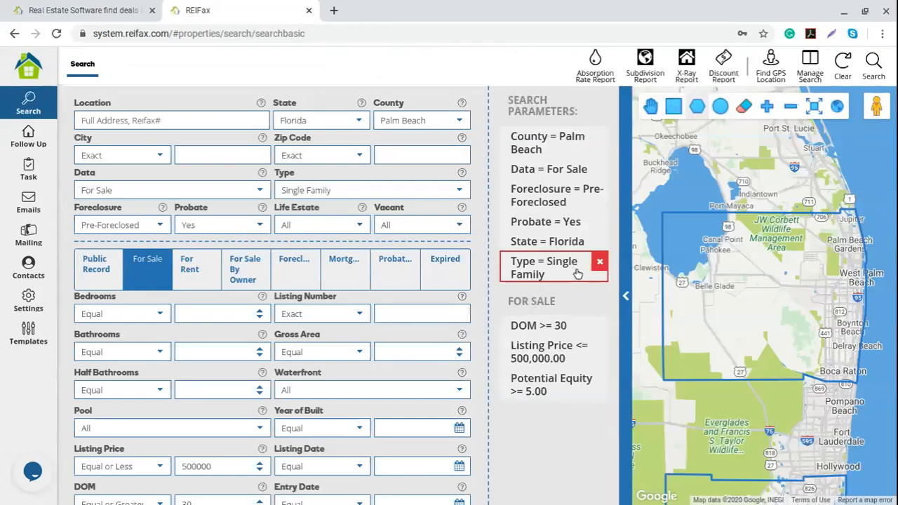
pyautogui.click(595, 221)
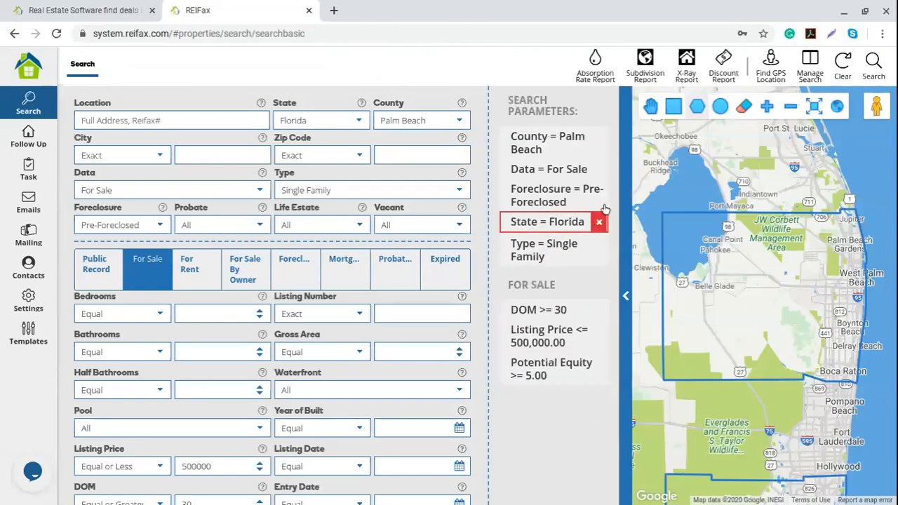
pyautogui.click(595, 189)
pyautogui.click(873, 67)
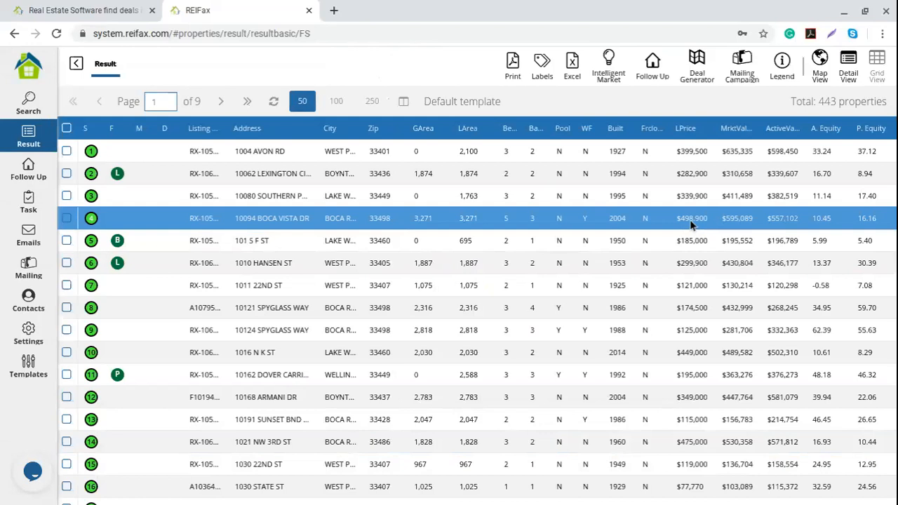
# Bring up the sort menu on the P. Equity column of the 443 results.
pyautogui.moveTo(869, 132)
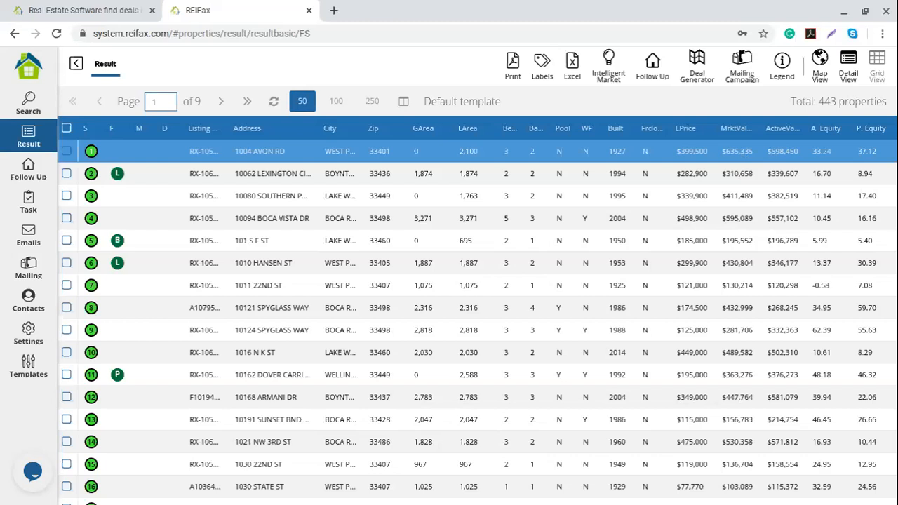
pyautogui.click(889, 129)
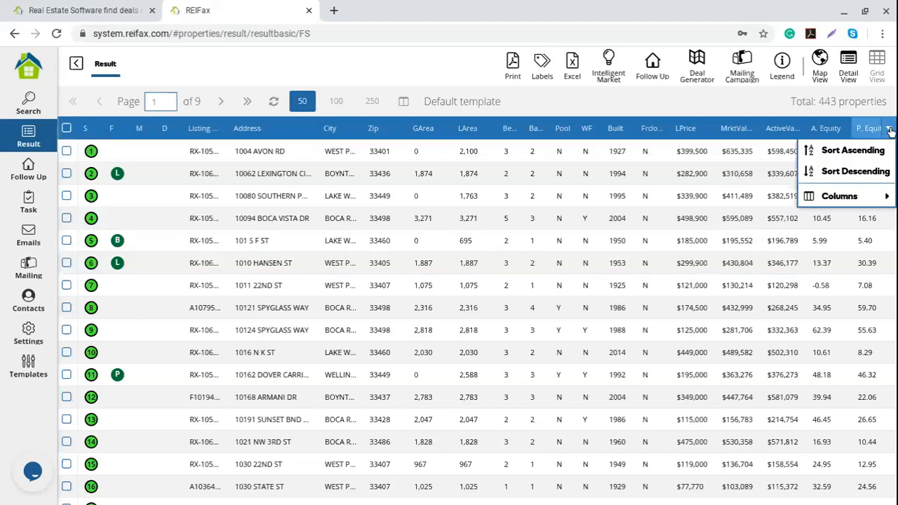
pyautogui.click(851, 175)
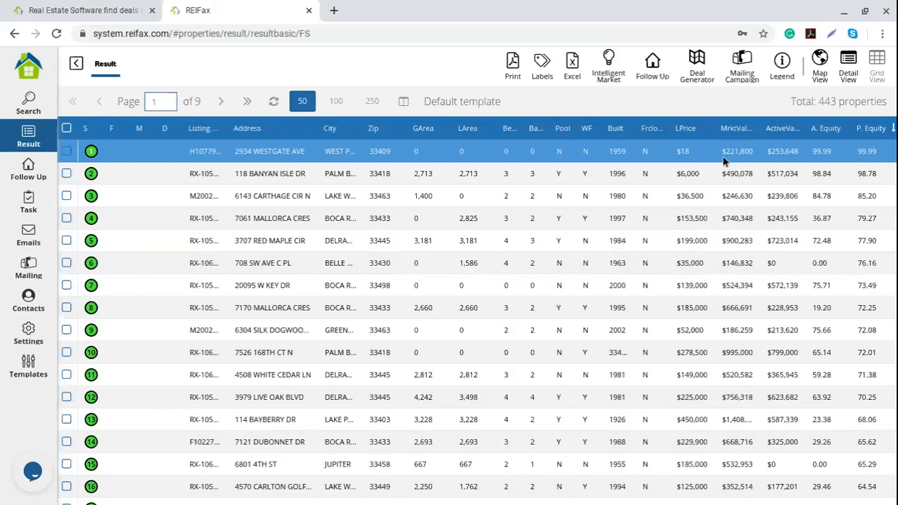
pyautogui.scroll(-1, 730, 211)
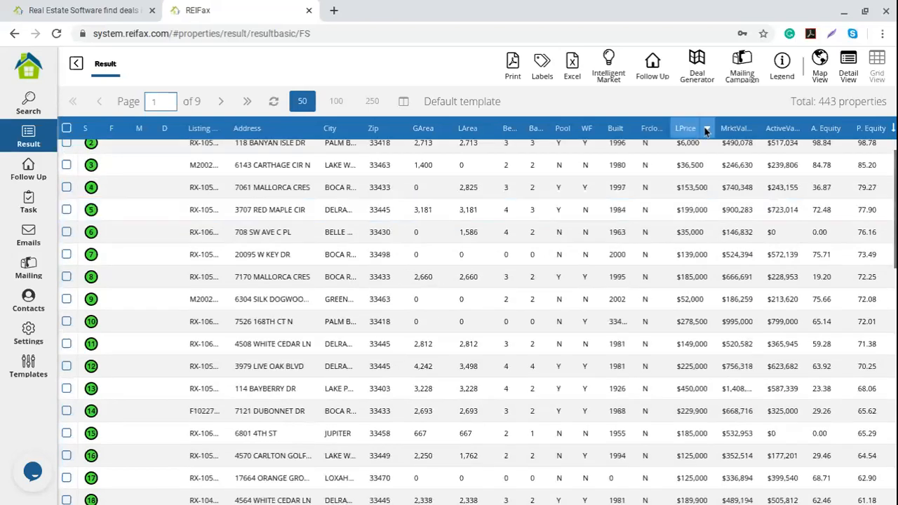
pyautogui.scroll(1, 693, 149)
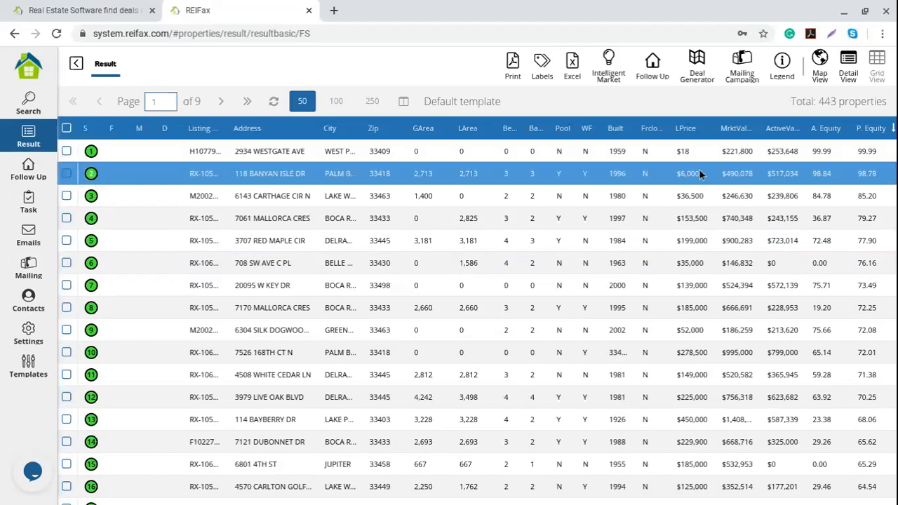
pyautogui.scroll(-4, 700, 170)
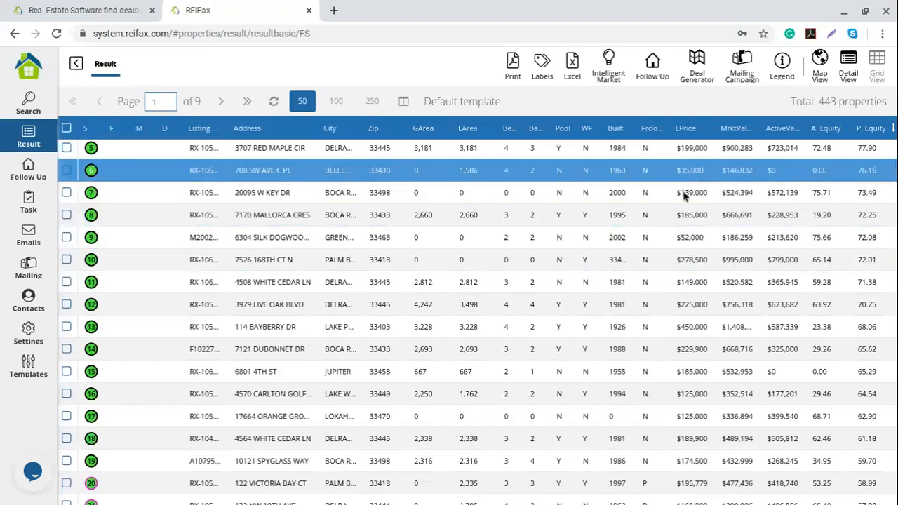
pyautogui.scroll(-1, 696, 349)
pyautogui.scroll(-5, 697, 348)
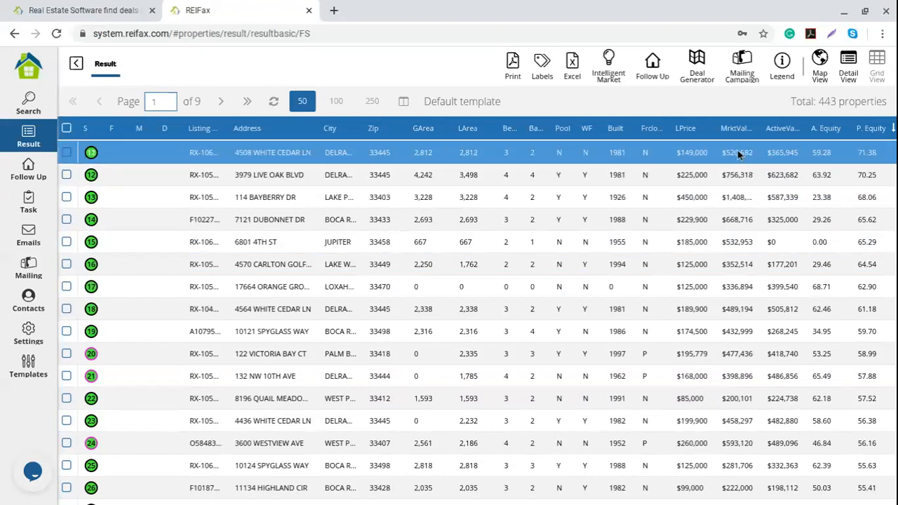
pyautogui.click(292, 162)
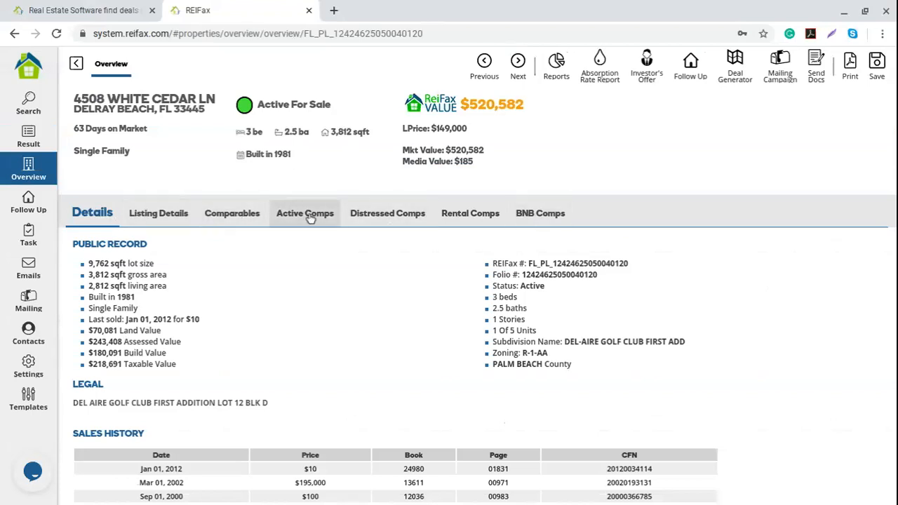
# Review the property's Single Family type, address and market value, then go back to results.
pyautogui.moveTo(131, 150); pyautogui.dragTo(73, 152)
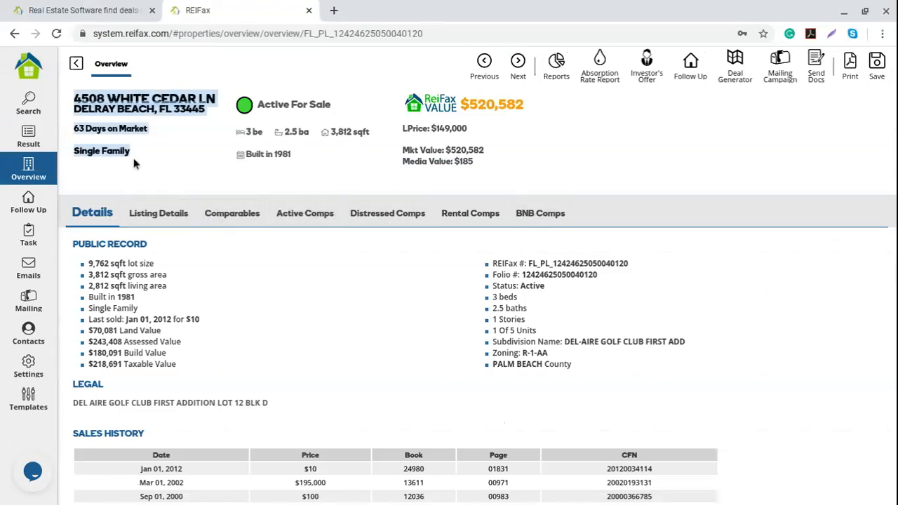
pyautogui.click(517, 104)
pyautogui.moveTo(512, 103)
pyautogui.mouseDown()
pyautogui.moveTo(491, 103)
pyautogui.moveTo(523, 104)
pyautogui.mouseUp()
pyautogui.click(488, 103)
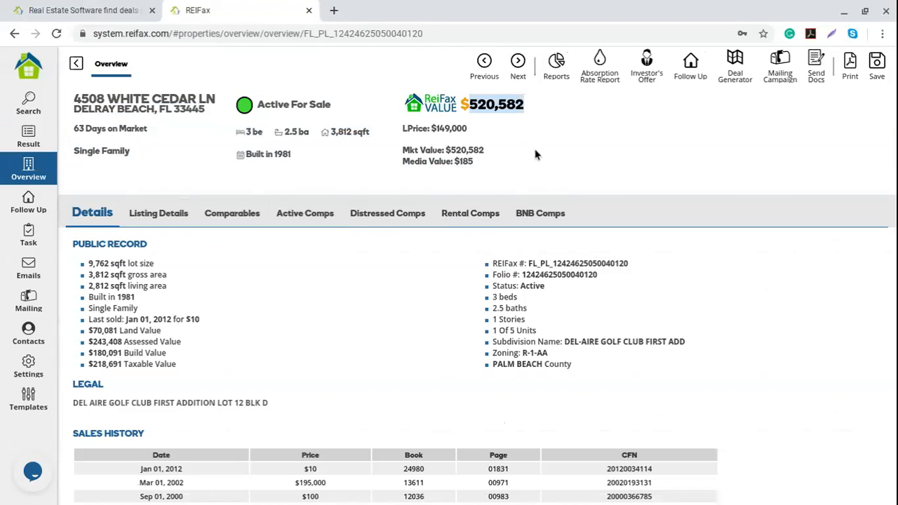
pyautogui.moveTo(421, 149); pyautogui.dragTo(415, 127)
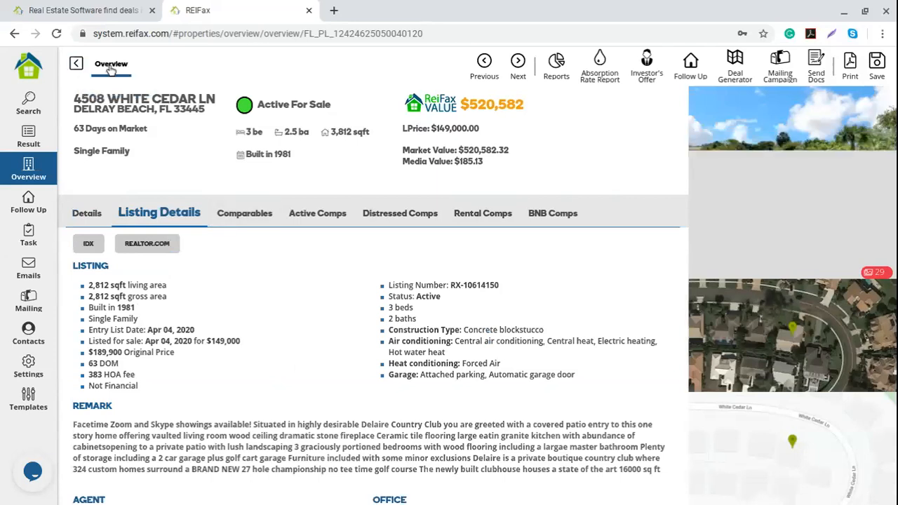
pyautogui.click(76, 65)
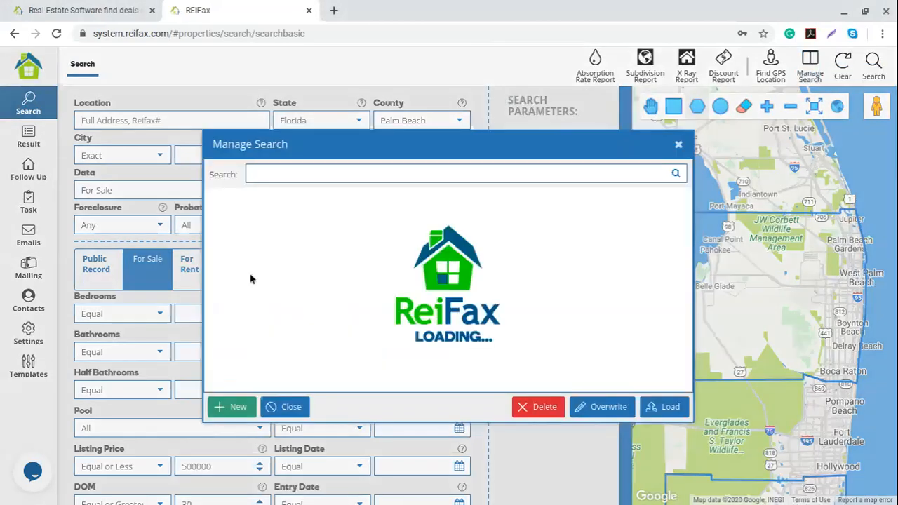
# Name a new saved search '2. For Sale Palm Beach SFH'.
pyautogui.click(236, 405)
pyautogui.click(357, 254)
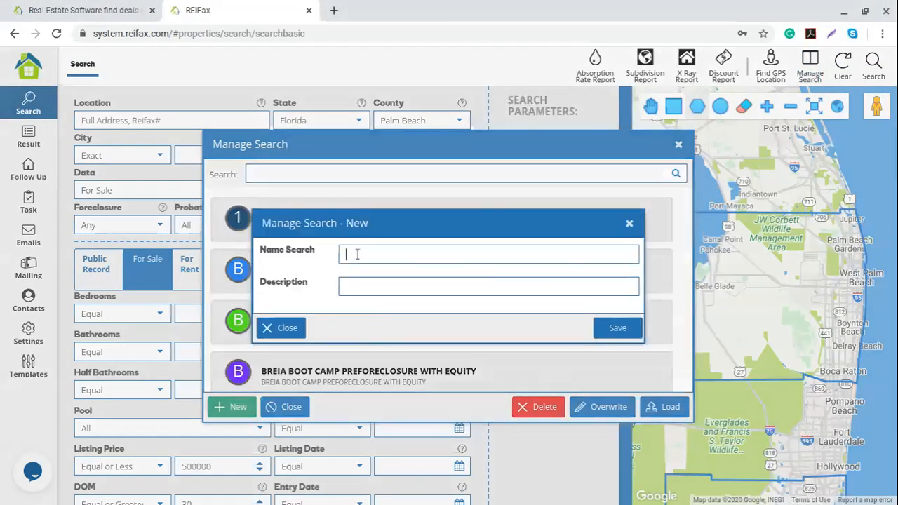
pyautogui.write('2.')
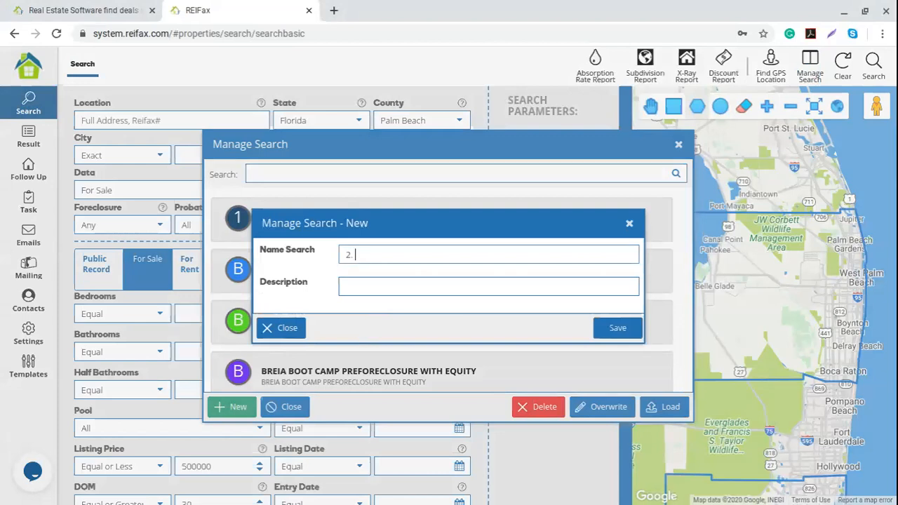
pyautogui.write(' For Sal Palm Beach')
pyautogui.click(381, 255)
pyautogui.write('each DH')
pyautogui.press('BackSpace')
pyautogui.write('FH')
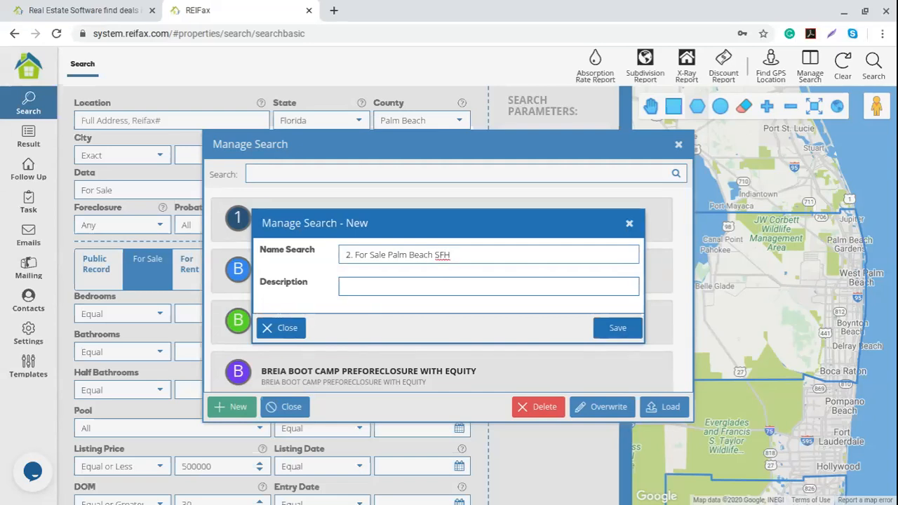
# Give it the description 'Lprice less that 500k' and save it.
pyautogui.click(369, 285)
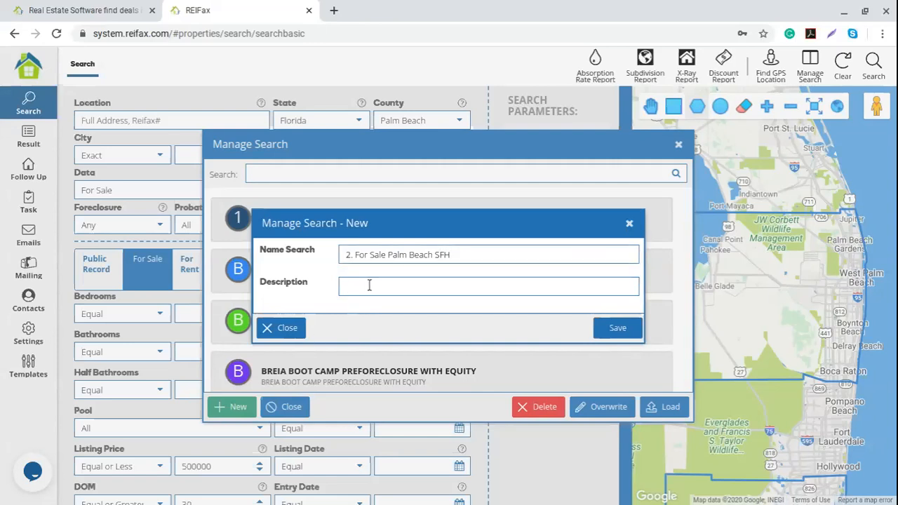
pyautogui.write('Lprice less that 500k')
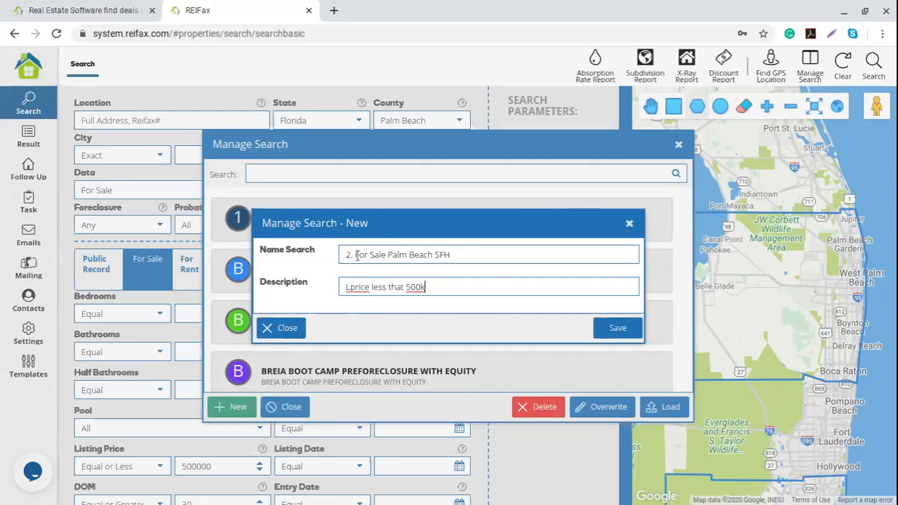
pyautogui.moveTo(356, 256); pyautogui.dragTo(463, 257)
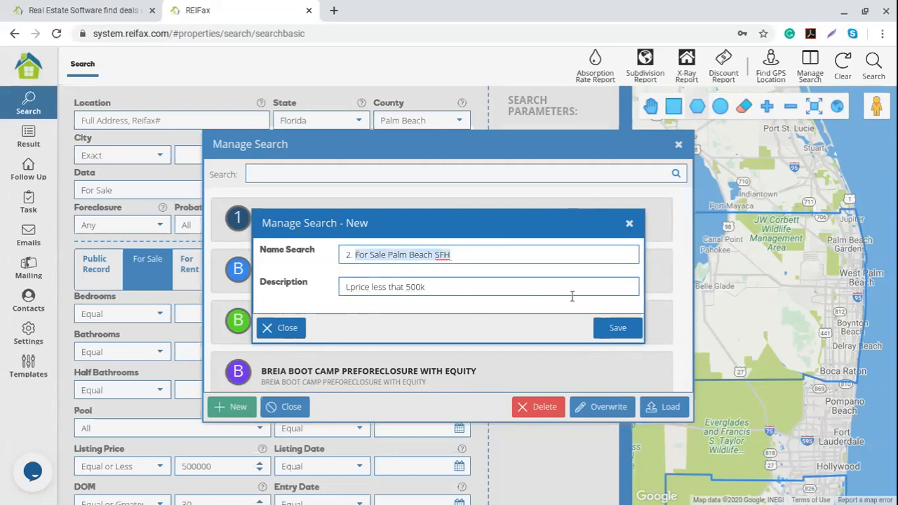
pyautogui.click(617, 328)
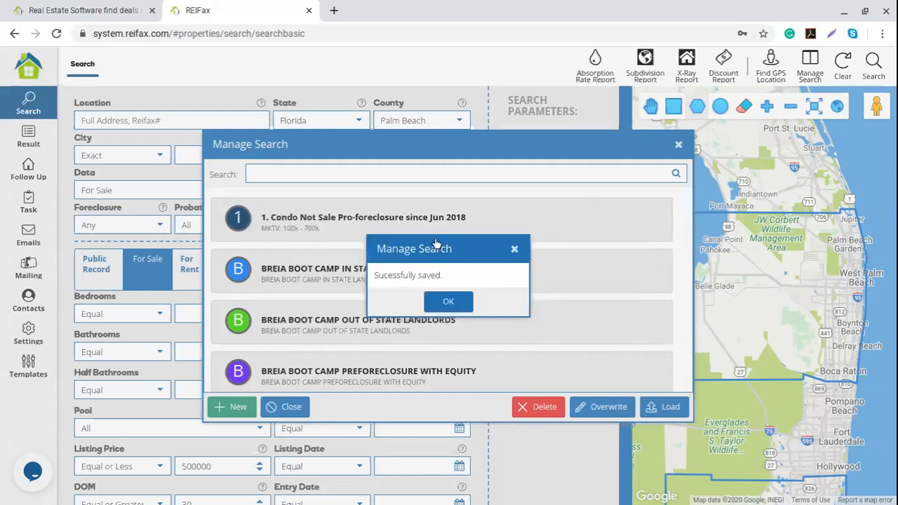
pyautogui.click(449, 303)
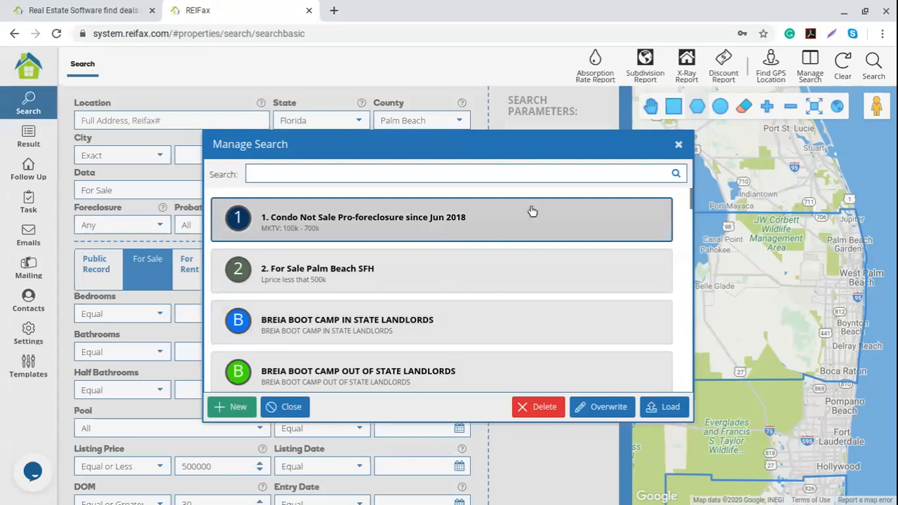
# Close the saved-search list, add Foreclosure = Pre-Foreclosed, and reopen Manage Search.
pyautogui.click(676, 142)
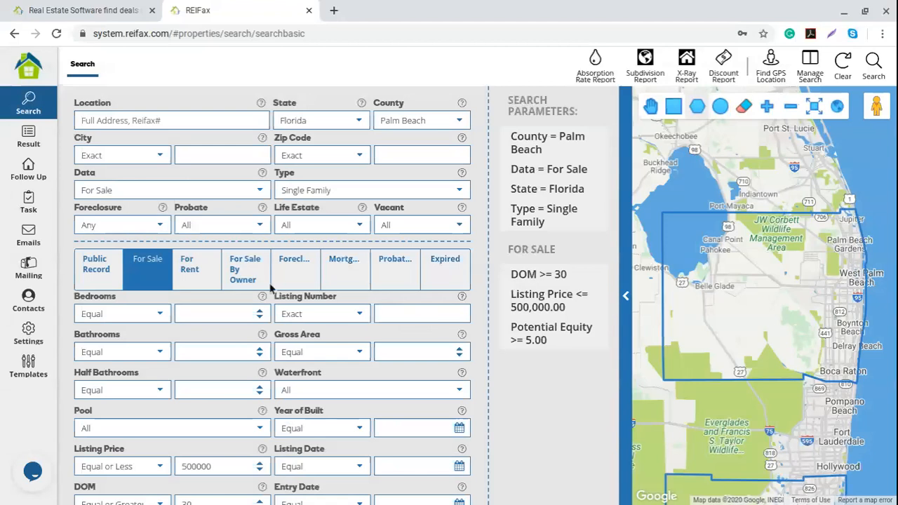
pyautogui.click(156, 225)
pyautogui.click(129, 287)
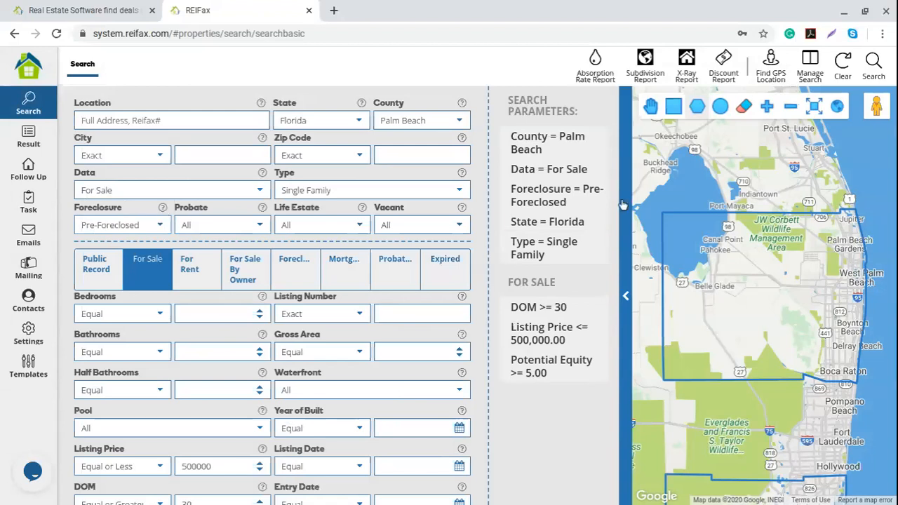
pyautogui.moveTo(544, 198)
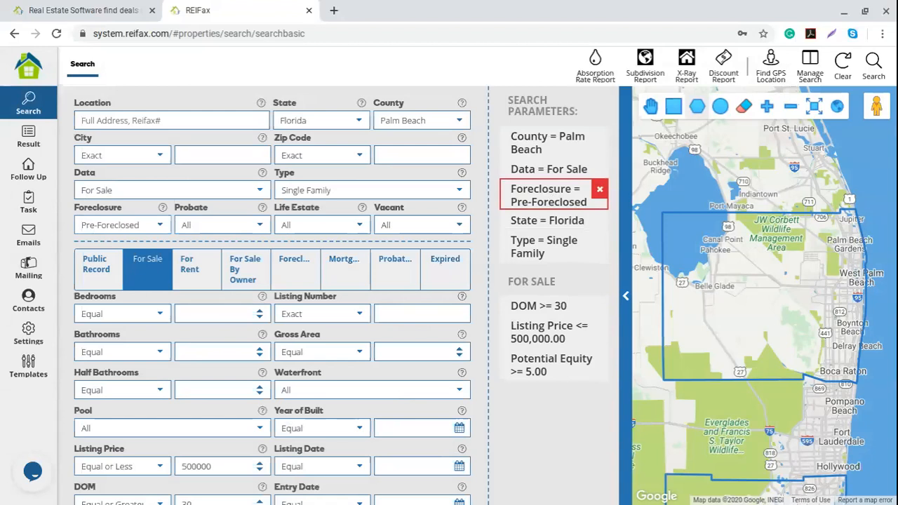
pyautogui.click(810, 63)
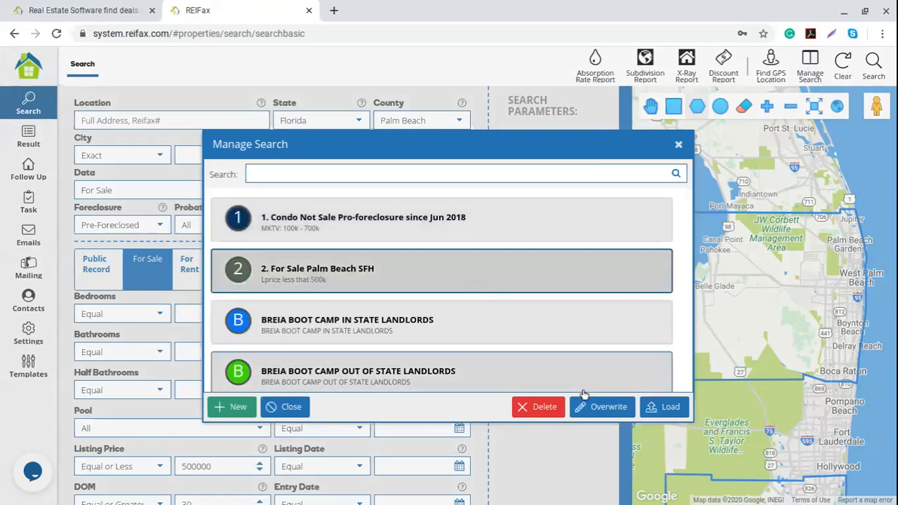
# Overwrite '2. For Sale Palm Beach SFH' with the current criteria and close the manager.
pyautogui.click(593, 413)
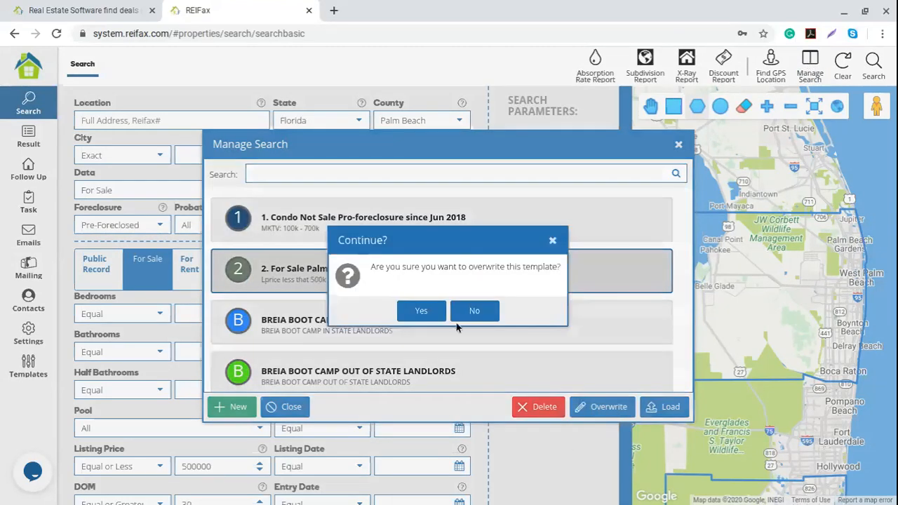
pyautogui.click(423, 313)
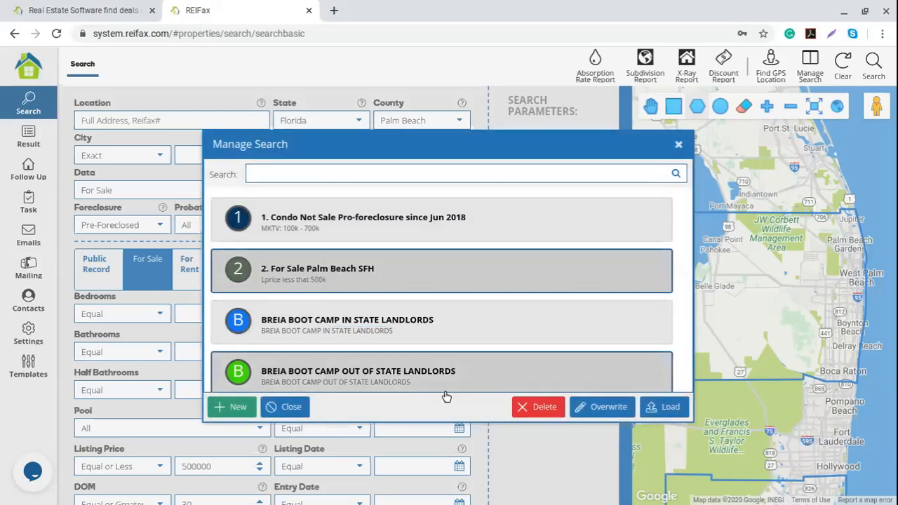
pyautogui.click(679, 146)
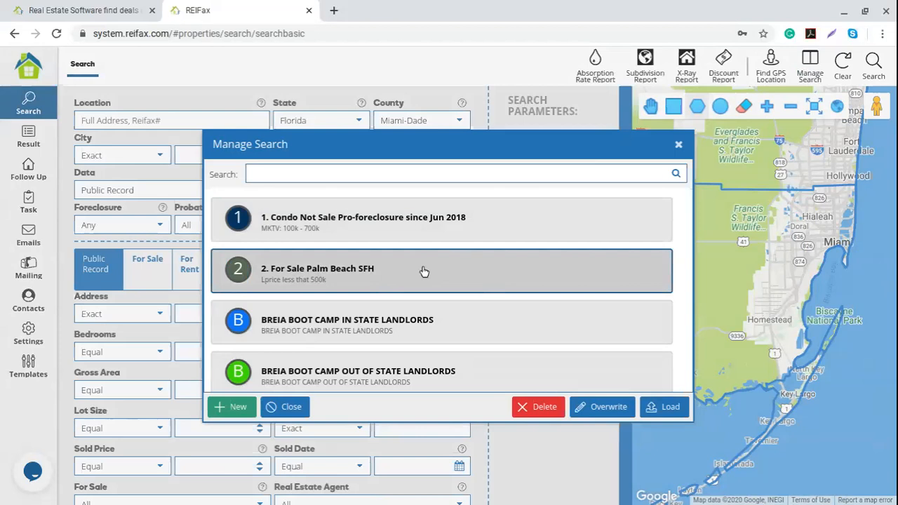
# Close the Manage Search dialog, open and close the live chat, then switch to reifax.com.
pyautogui.click(675, 143)
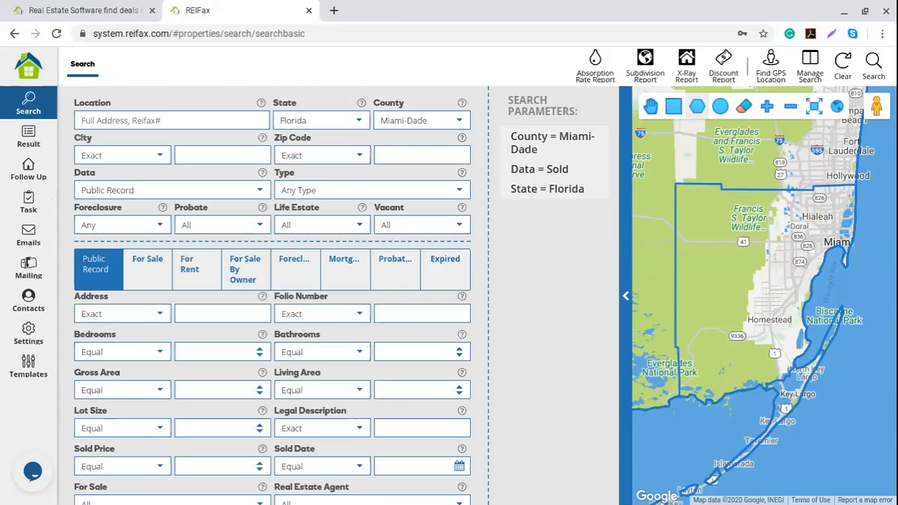
pyautogui.click(32, 473)
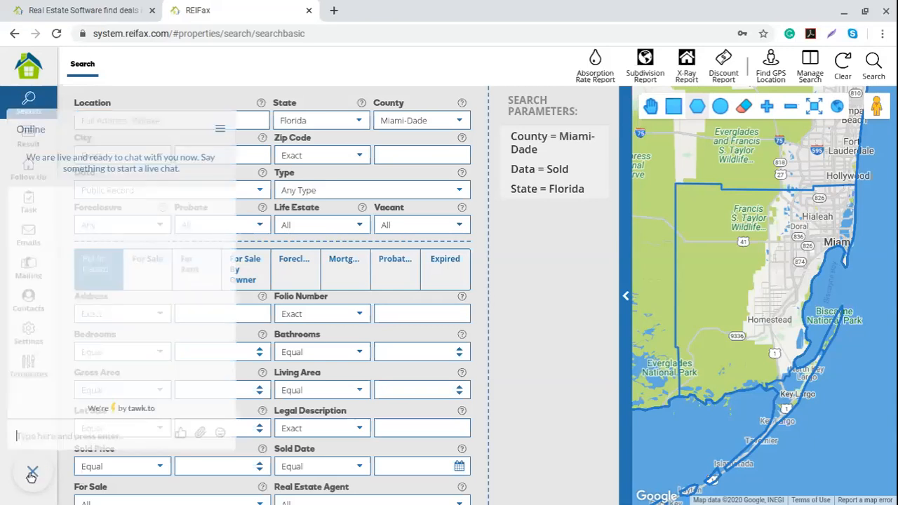
pyautogui.click(32, 472)
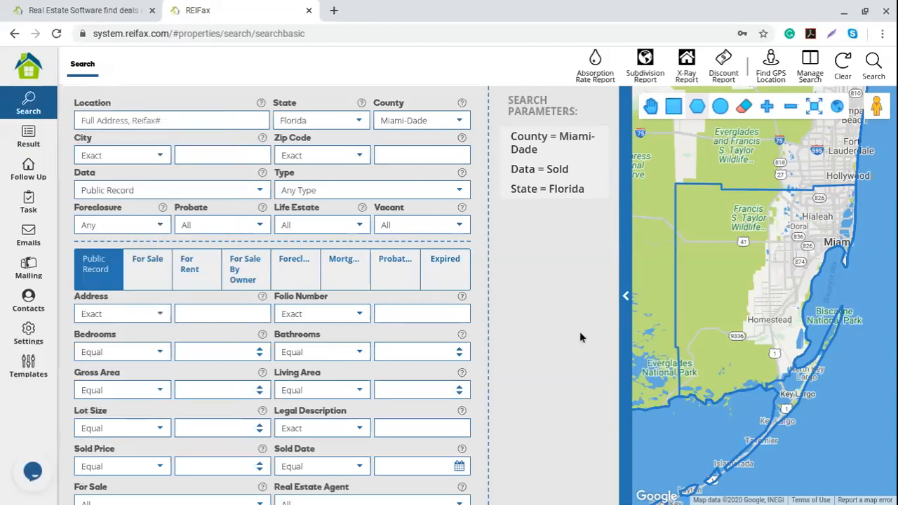
pyautogui.click(110, 10)
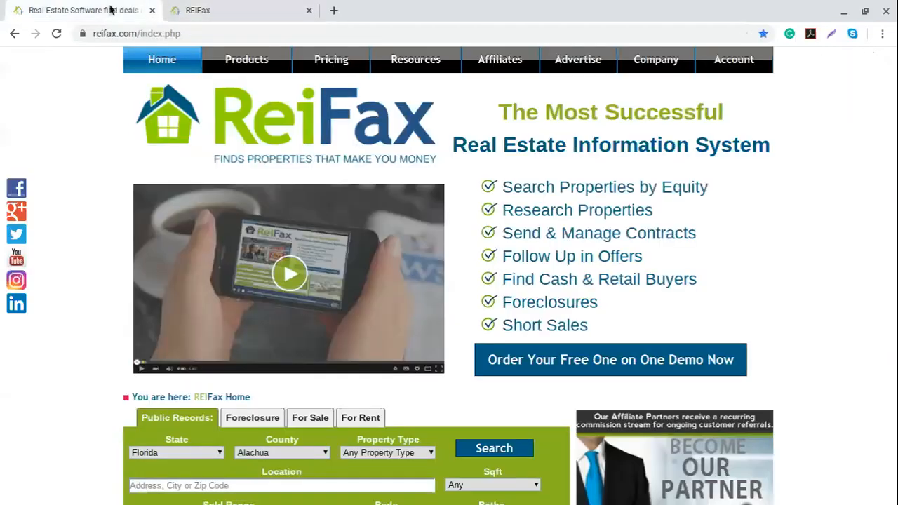
# From the reifax.com page, open REIFax's YouTube channel (423 subscribers) in a new tab.
pyautogui.click(137, 34)
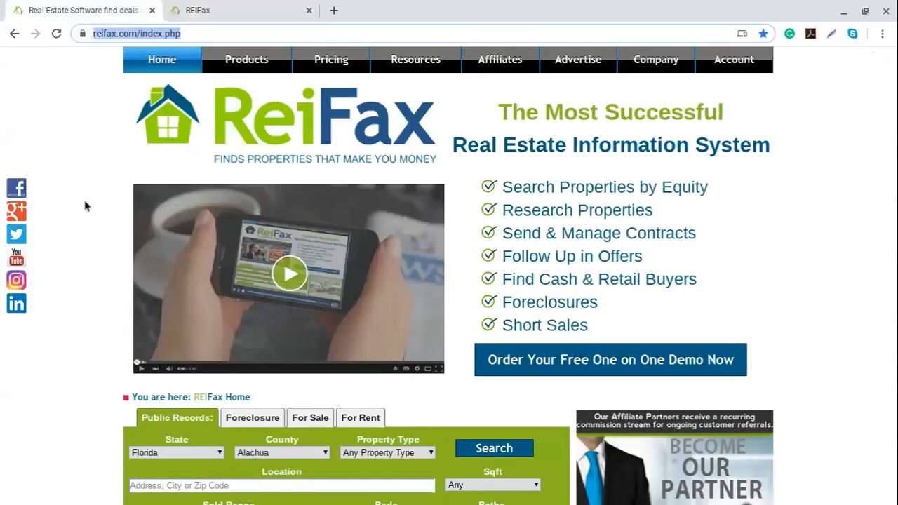
pyautogui.click(18, 258)
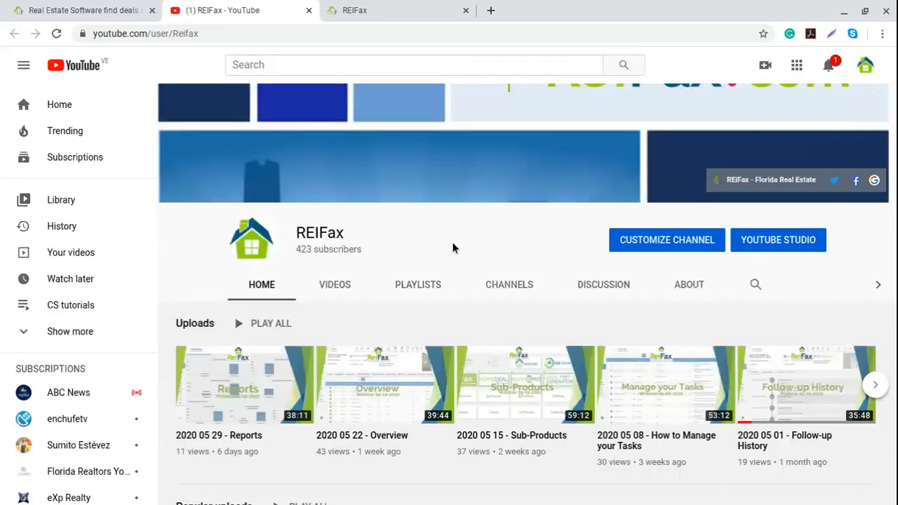
# Scroll through the channel's Videos list down to older webinars, then return to the REIFax tab.
pyautogui.click(335, 289)
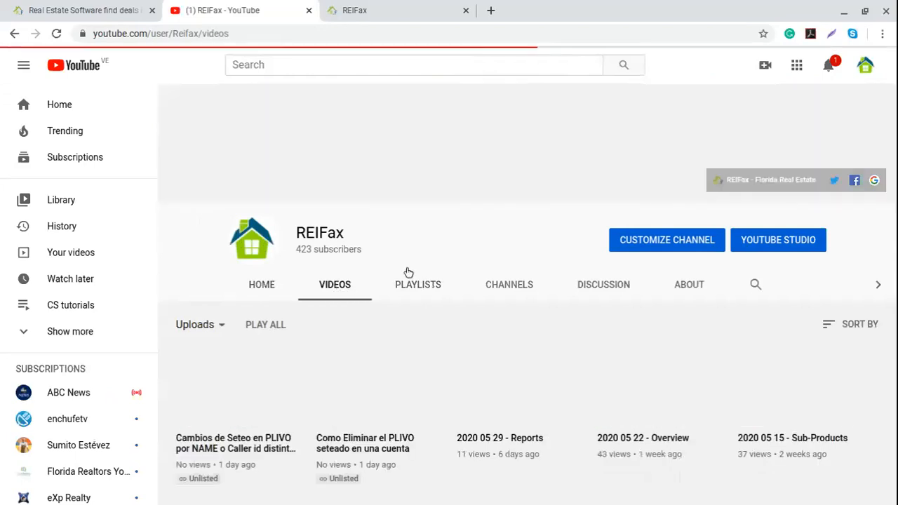
pyautogui.scroll(-2, 481, 254)
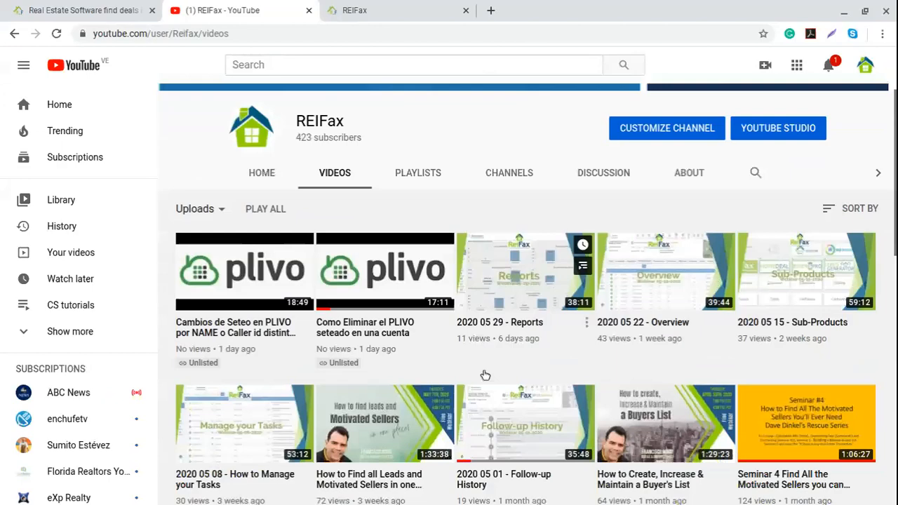
pyautogui.scroll(-1, 484, 375)
pyautogui.scroll(-8, 484, 375)
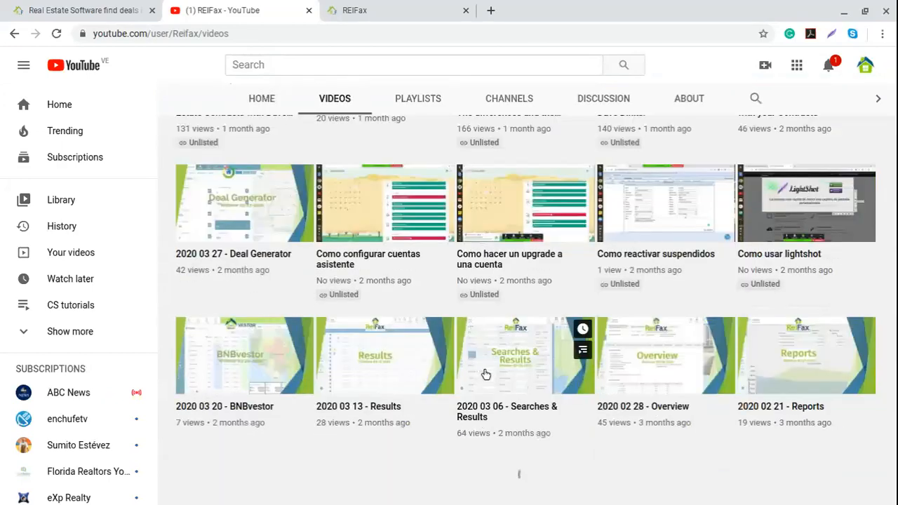
pyautogui.scroll(2, 484, 375)
pyautogui.scroll(-2, 485, 375)
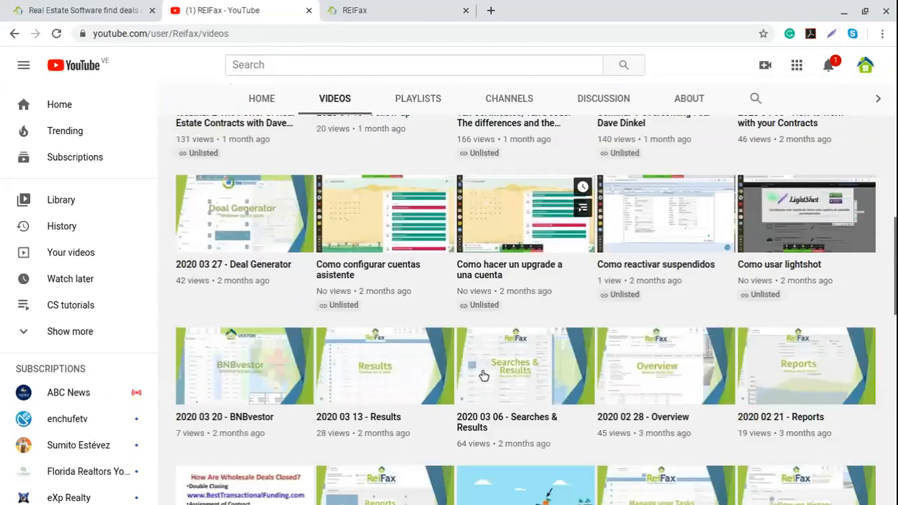
pyautogui.click(112, 15)
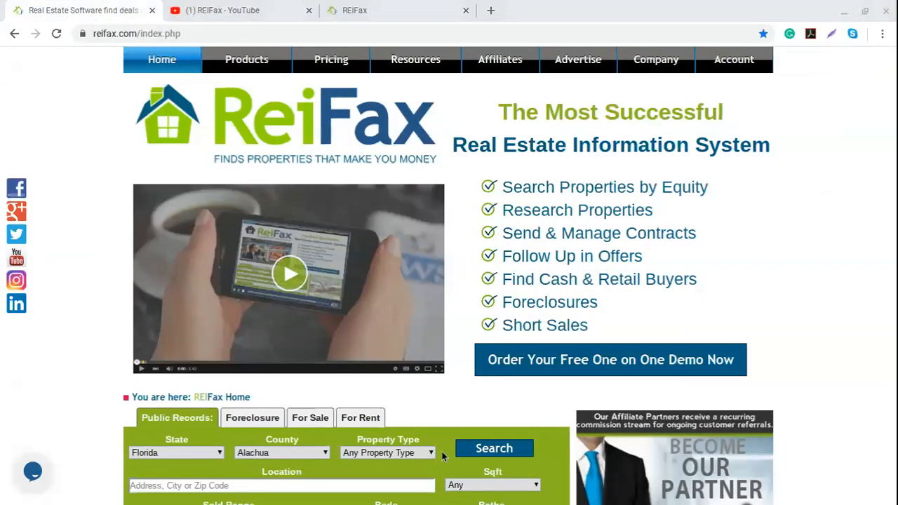